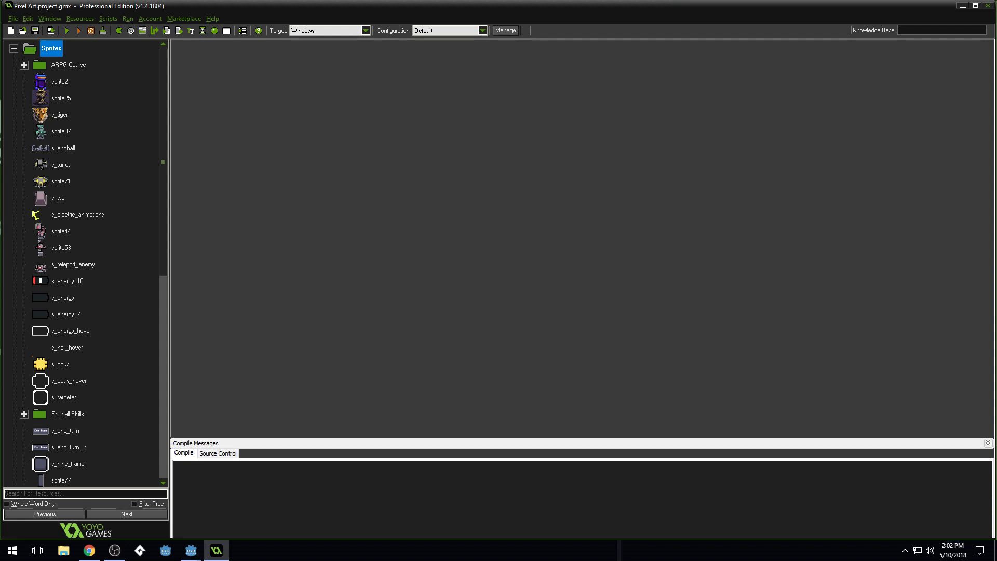
# Play the Hit Effect Test - Unity video, cancel the automatic next video, and pause a replay at its start.
pyautogui.moveTo(0, 179); pyautogui.dragTo(187, 0)
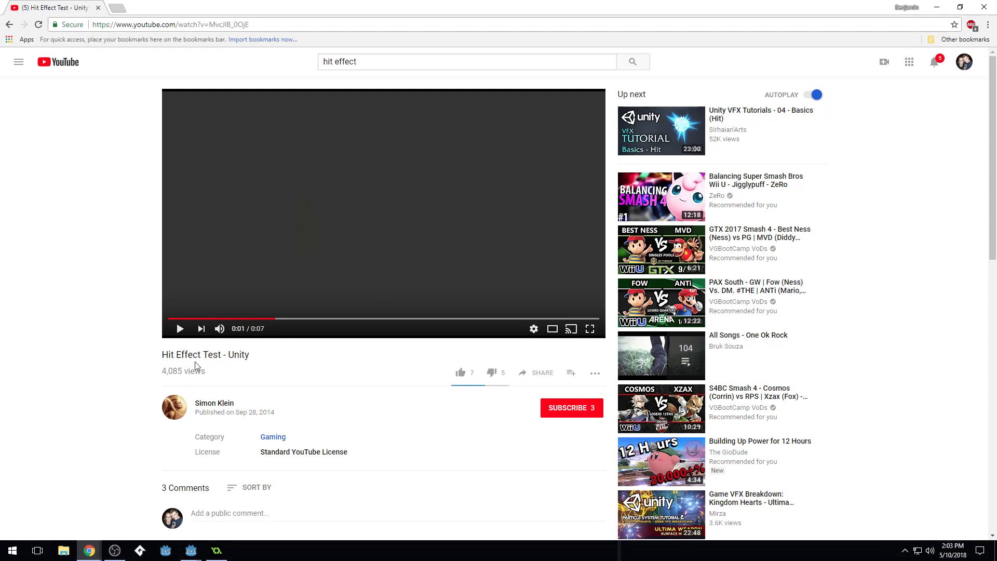
pyautogui.click(179, 331)
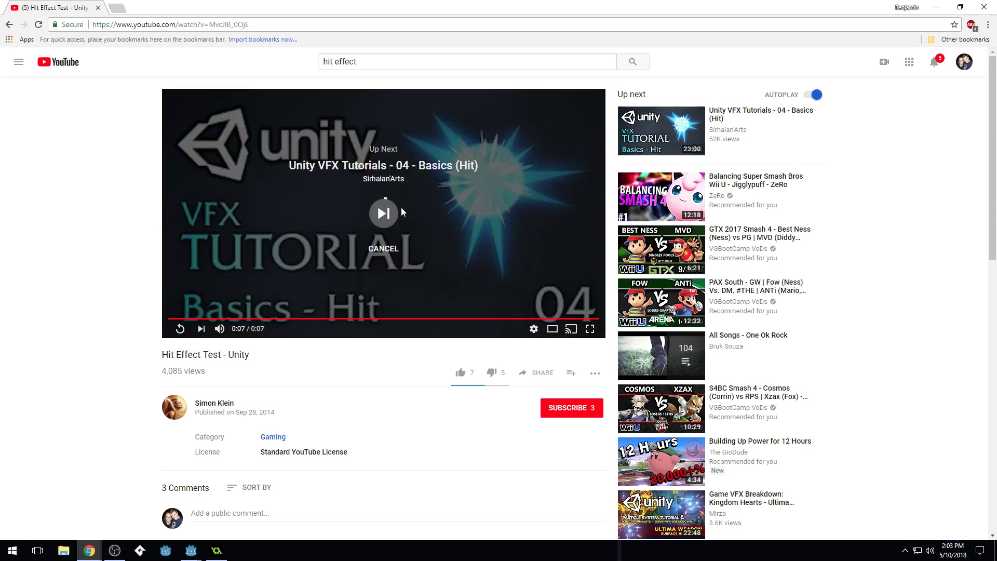
pyautogui.click(384, 250)
pyautogui.click(256, 318)
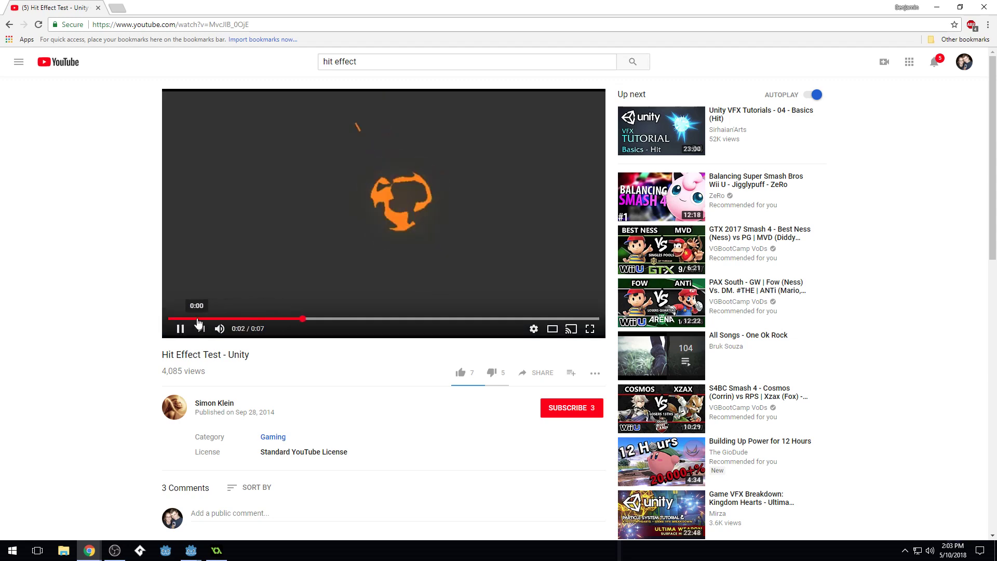
pyautogui.click(175, 318)
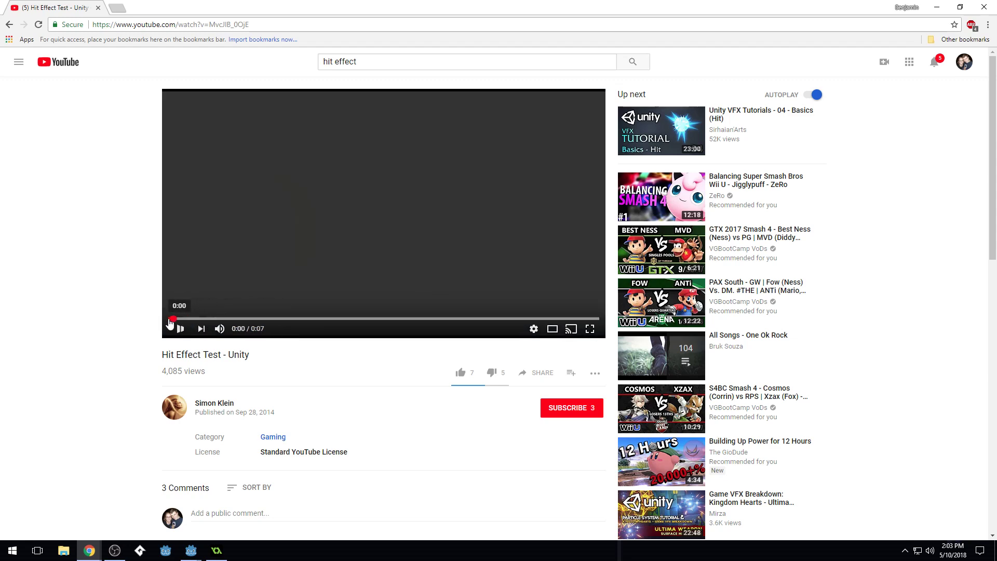
pyautogui.click(181, 330)
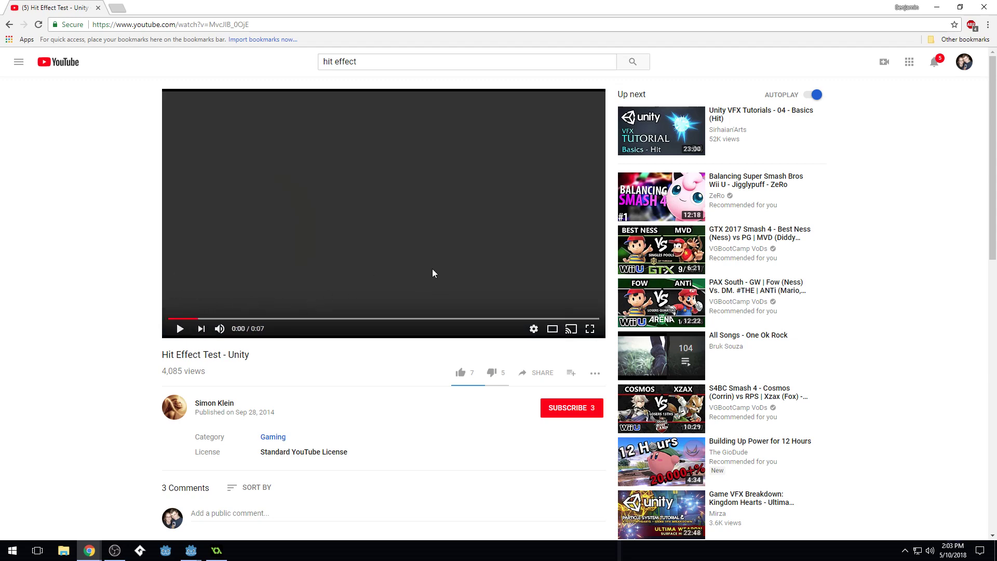
# Advance the paused video frame by frame through the first hit effect, from white flash to fading orange burst.
pyautogui.press('.')
pyautogui.press('.')
pyautogui.press('.')
pyautogui.press('.')
pyautogui.press('.')
pyautogui.press('.')
pyautogui.press('.')
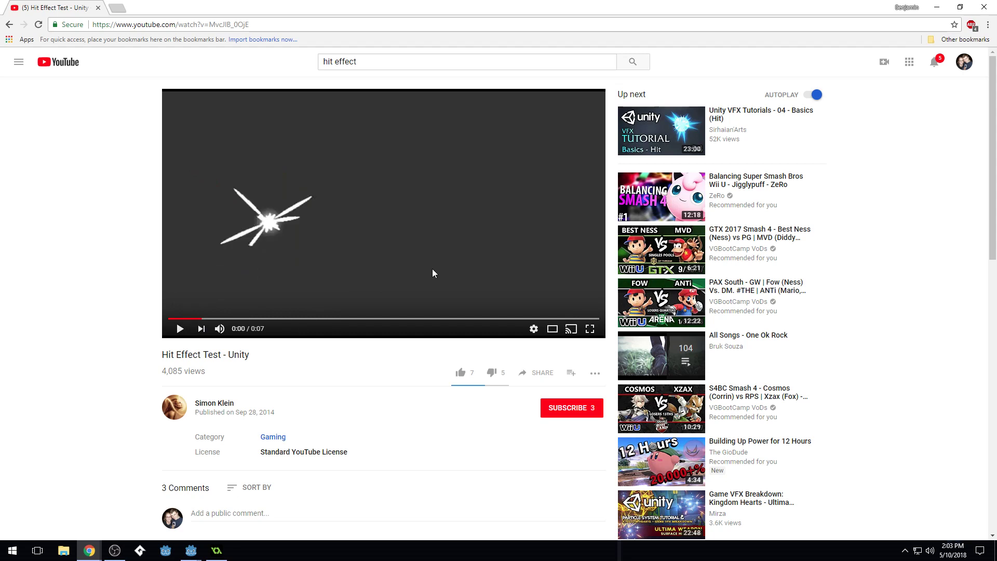
pyautogui.press('.')
pyautogui.press('.')
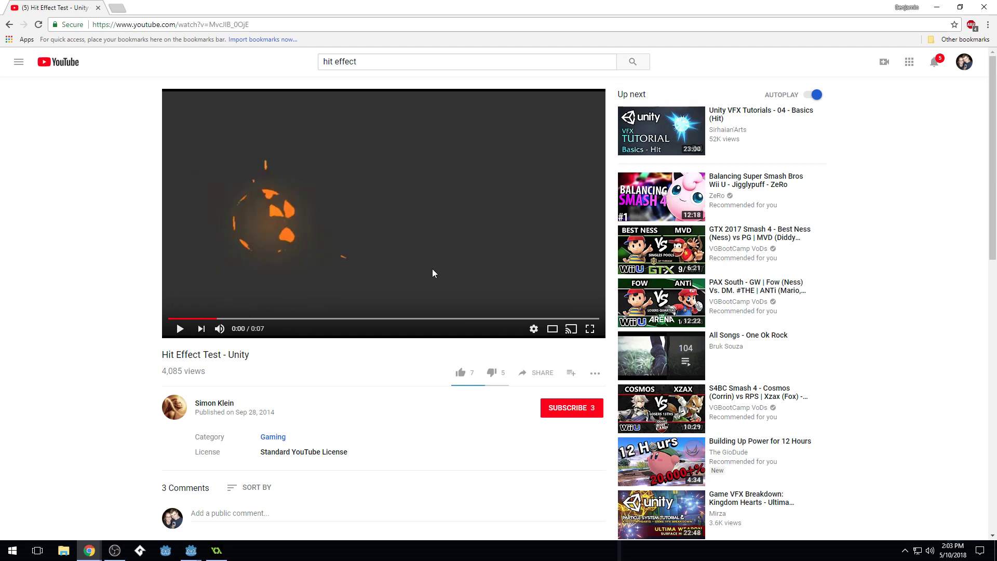
# Step the video back frame by frame to the white starburst flash that opens the hit effect.
pyautogui.press(',')
pyautogui.press(',')
pyautogui.press(',')
pyautogui.press(',')
pyautogui.press(',')
pyautogui.press(',')
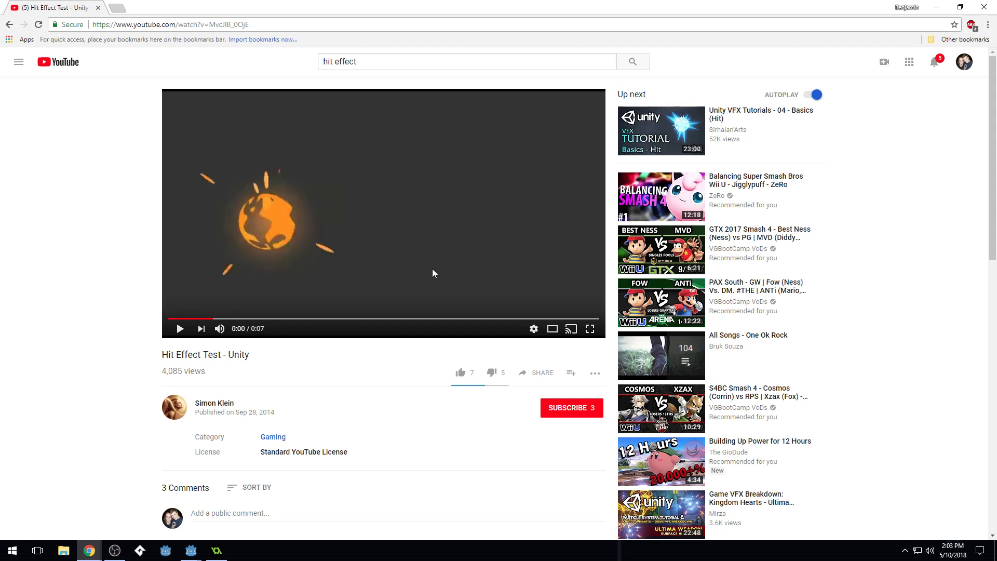
pyautogui.press(',')
pyautogui.press('.')
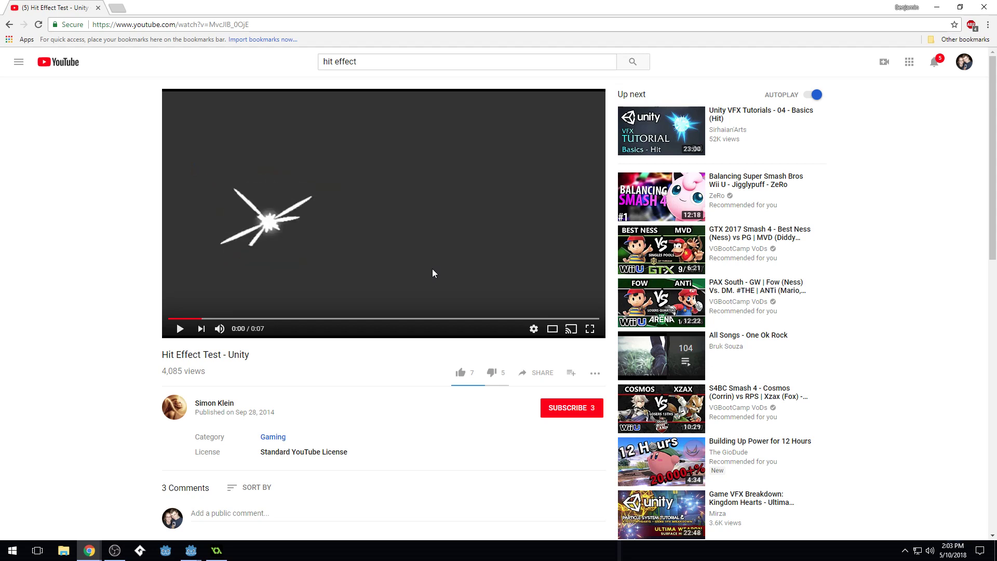
# Examine the orange ball's break-up frame by frame once more, stepping forward and then back.
pyautogui.press('.')
pyautogui.press('.')
pyautogui.press('.')
pyautogui.press('.')
pyautogui.press('.')
pyautogui.press('.')
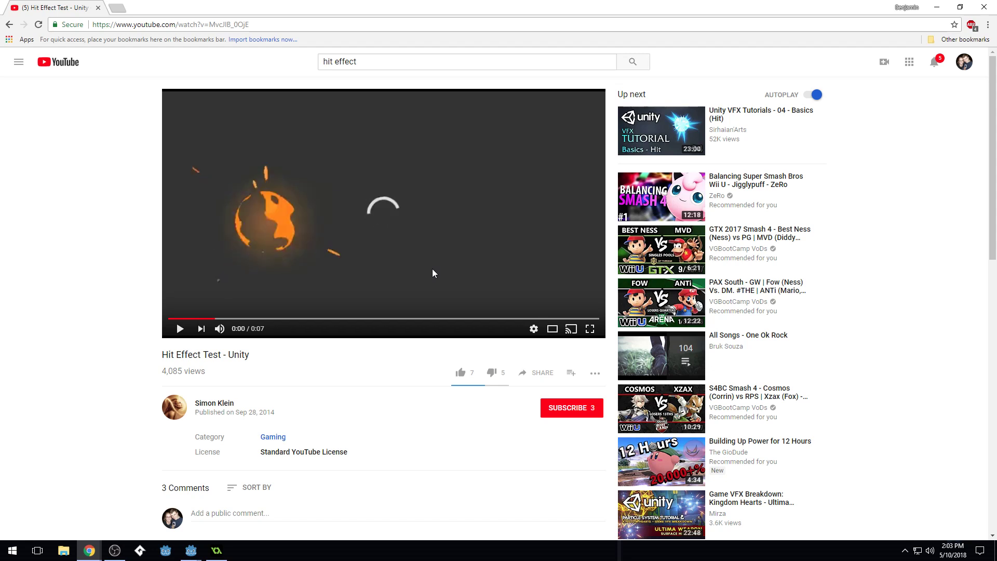
pyautogui.press(',')
pyautogui.press(',')
pyautogui.press(',')
pyautogui.press(',')
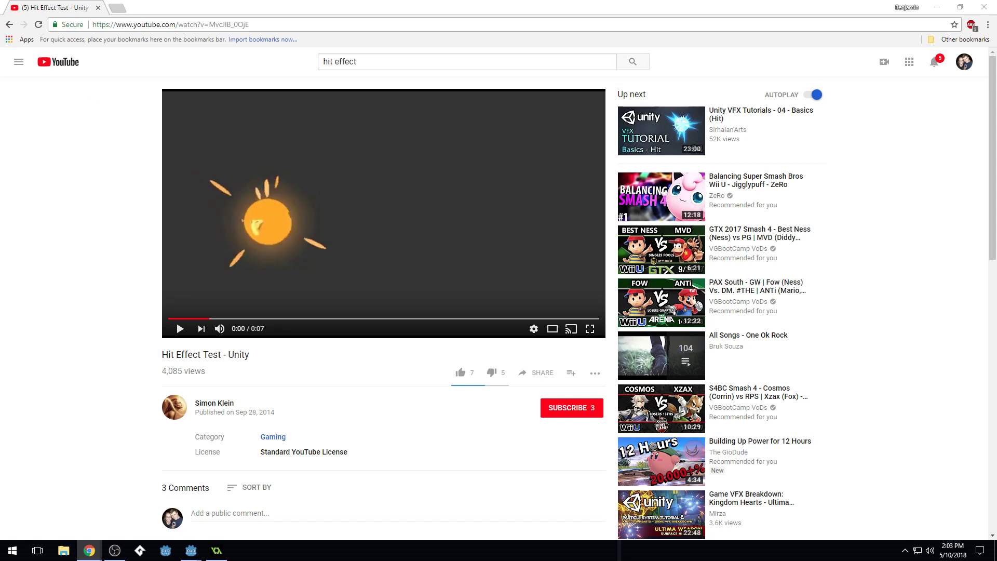
# Switch to GameMaker and create a new sprite containing one blank 32 x 32 frame.
pyautogui.hotkey('alt', 'Tab')
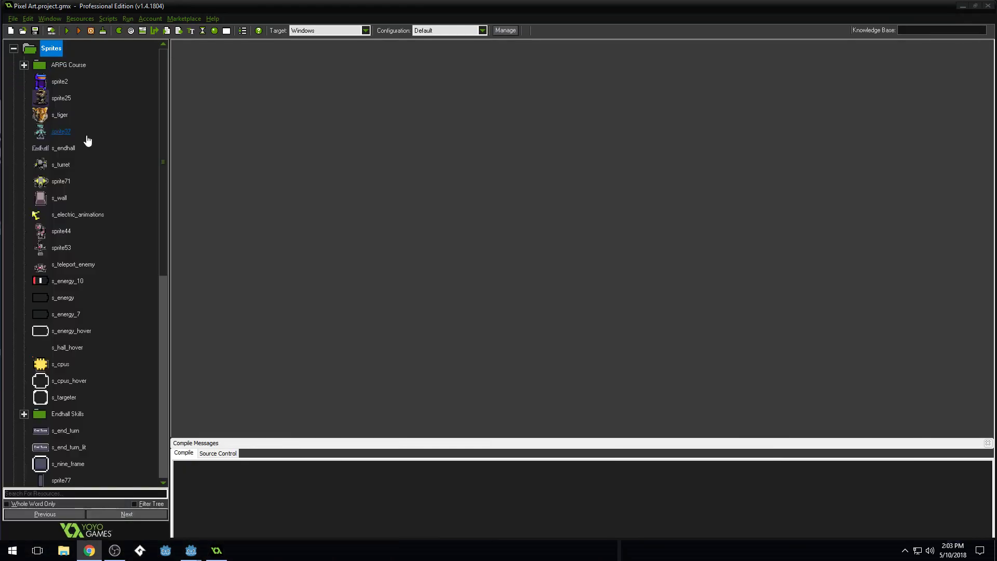
pyautogui.click(120, 30)
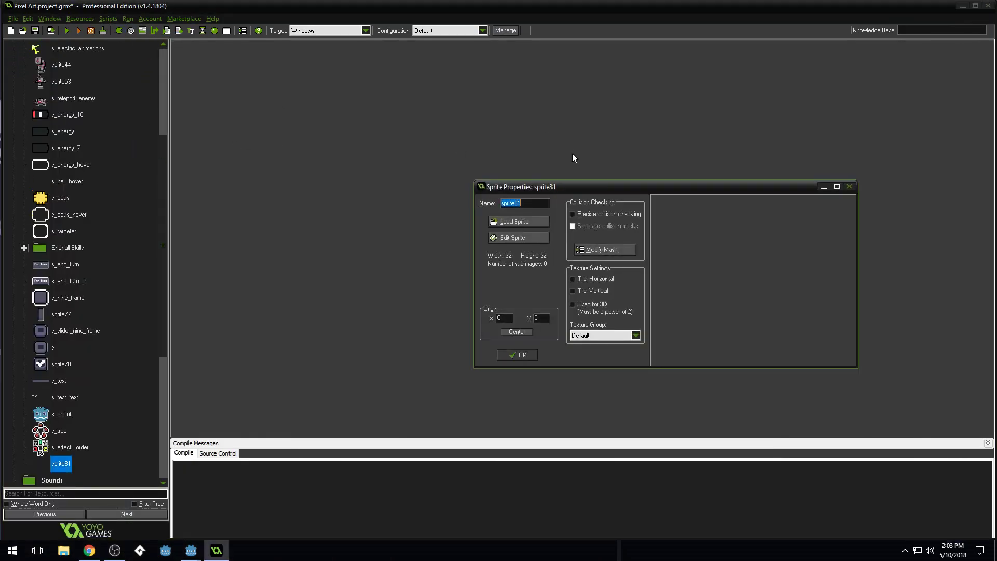
pyautogui.moveTo(619, 187); pyautogui.dragTo(406, 185)
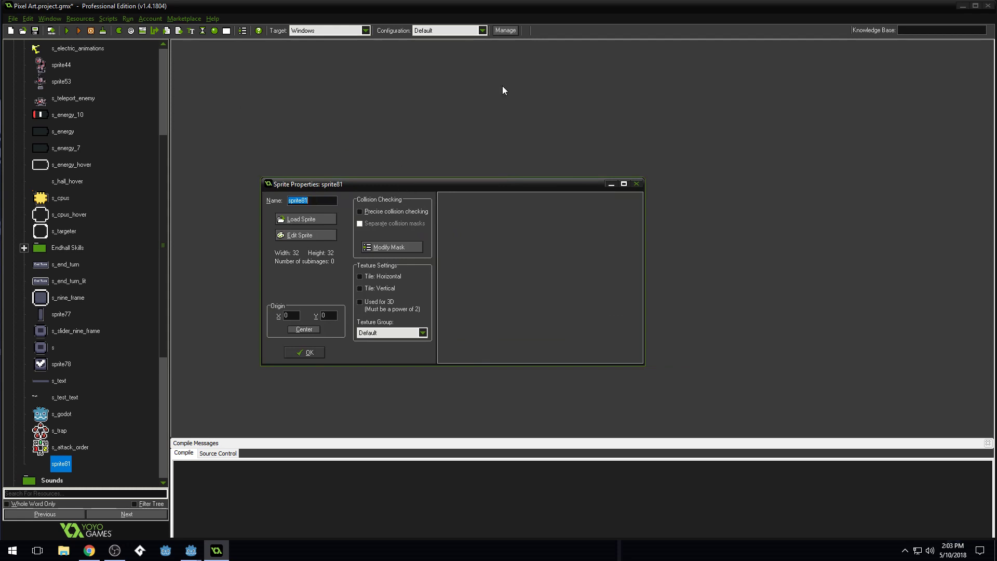
pyautogui.click(329, 236)
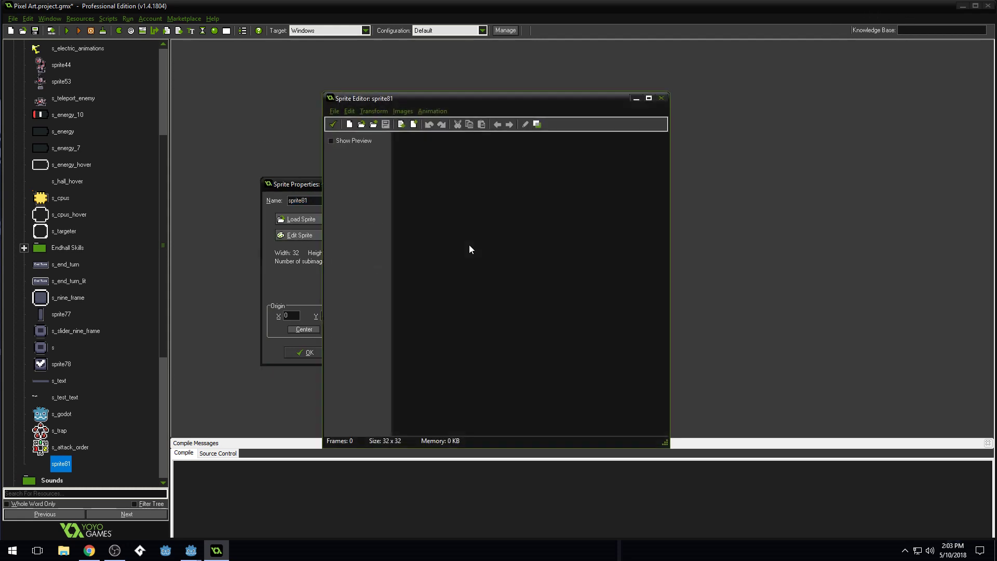
pyautogui.click(349, 125)
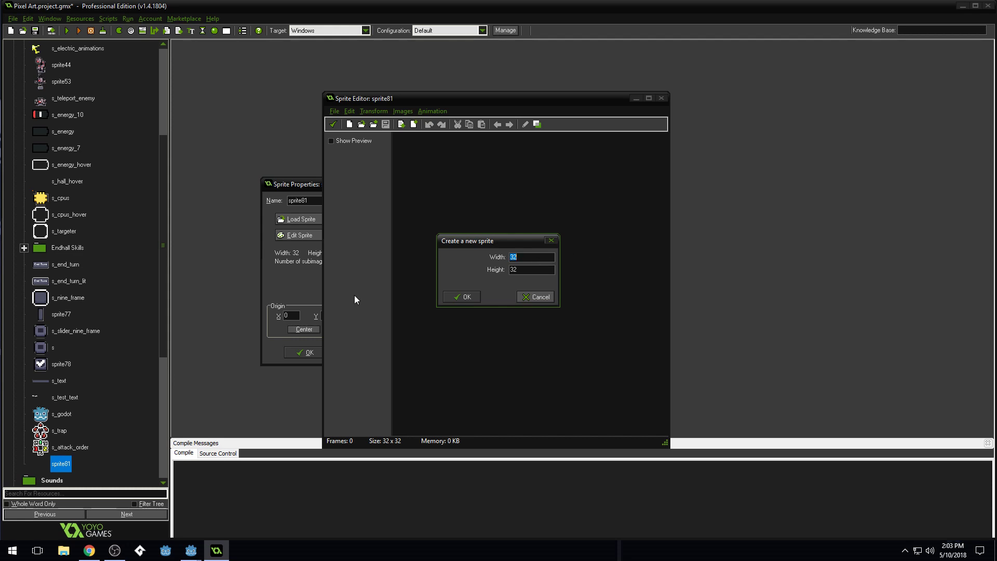
pyautogui.click(462, 296)
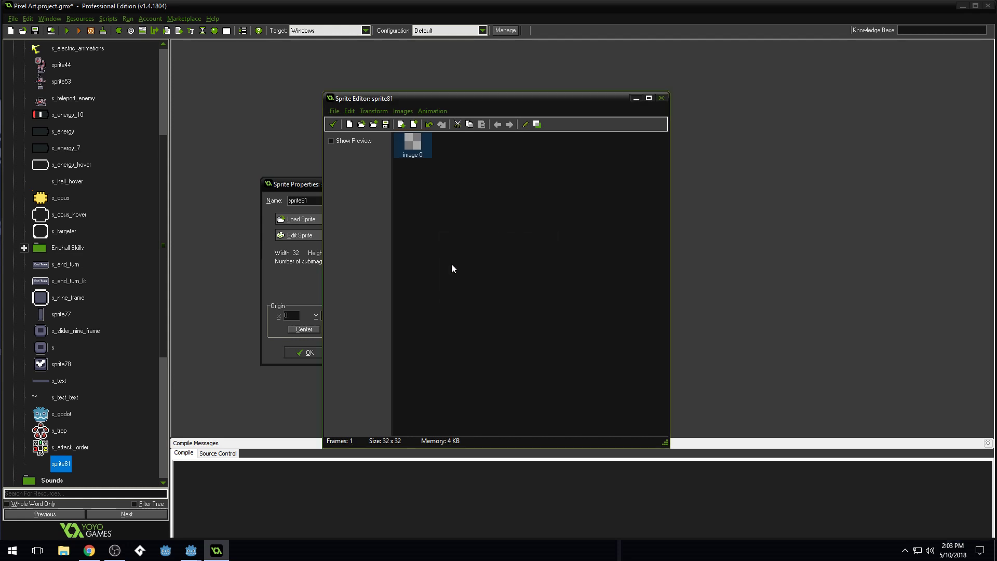
# Open the blank frame in a maximized image editor and choose white as the drawing colour with colour mode Replace.
pyautogui.doubleClick(428, 143)
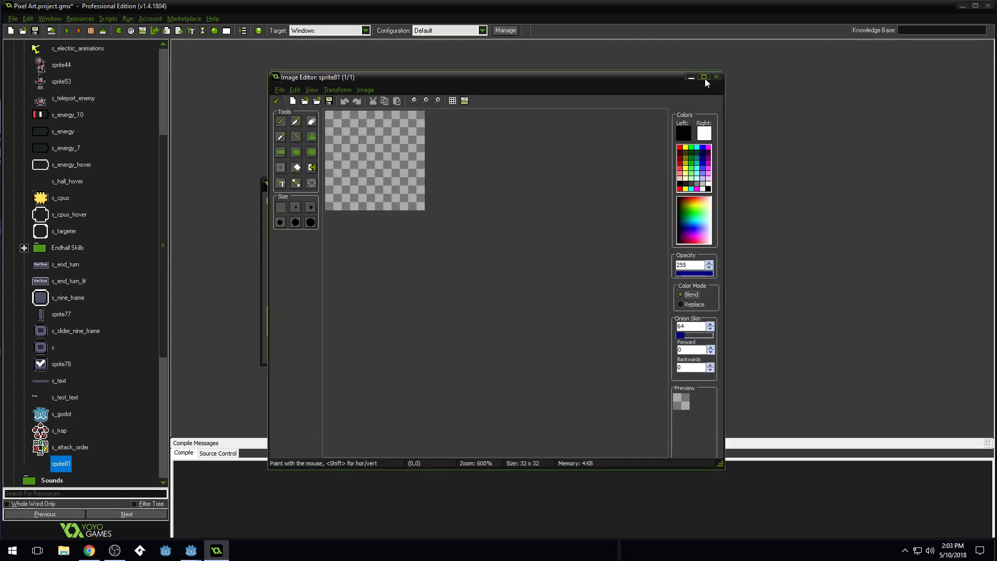
pyautogui.click(705, 77)
pyautogui.scroll(3, 439, 258)
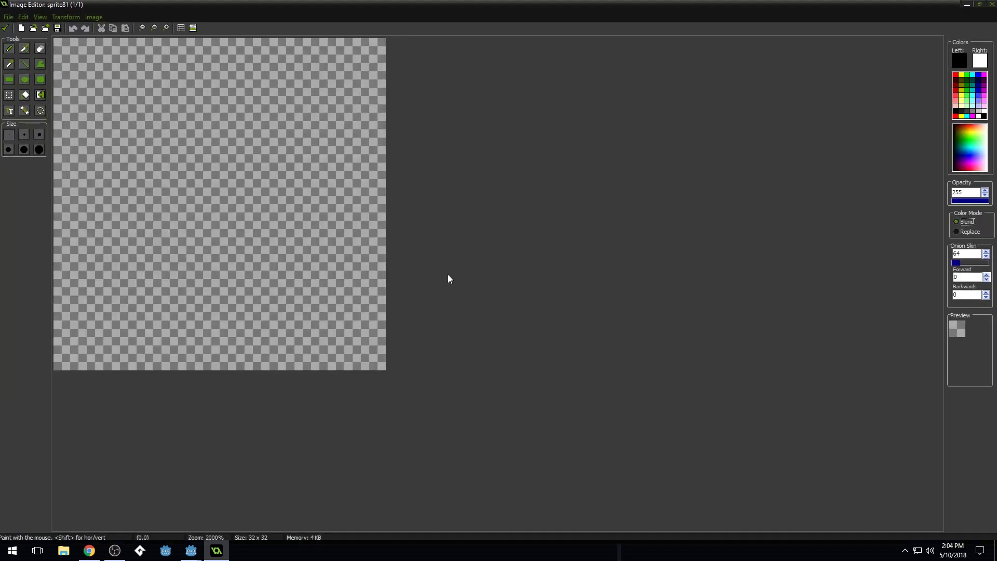
pyautogui.scroll(1, 349, 263)
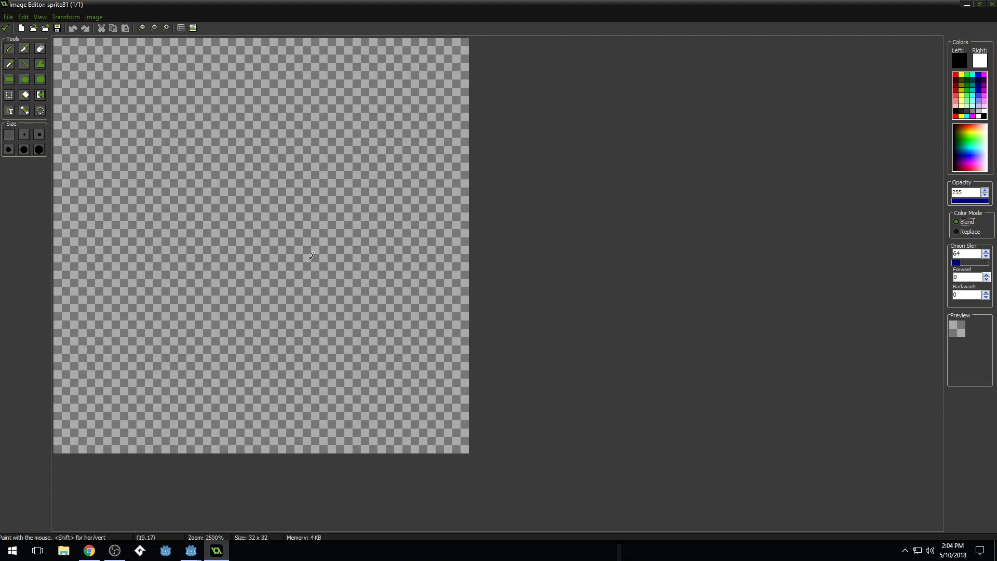
pyautogui.click(984, 109)
# Check the reference video's white starburst frame in Chrome, then move that window out of the image editor's way.
pyautogui.hotkey('alt', 'Tab')
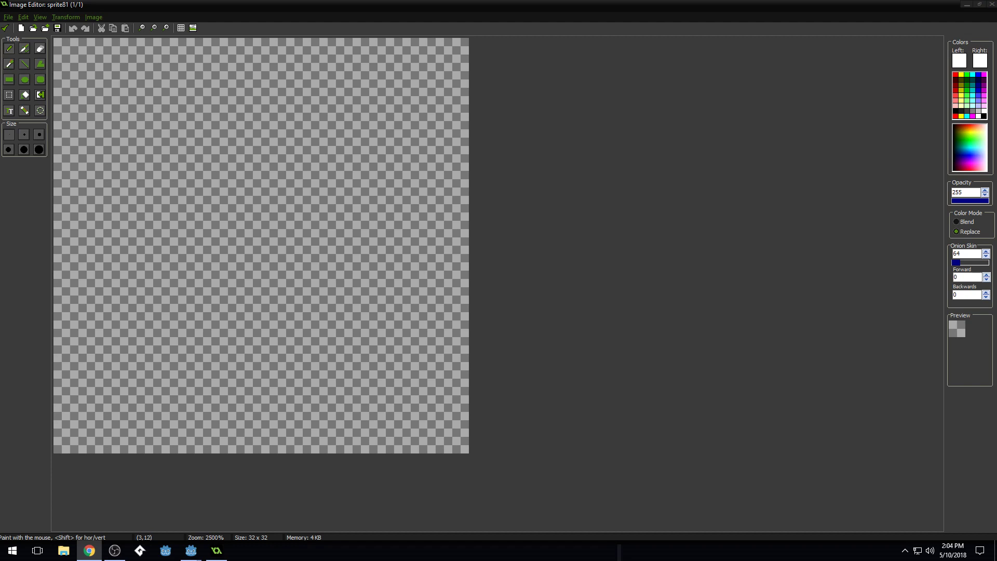
pyautogui.moveTo(0, 83); pyautogui.dragTo(320, 27)
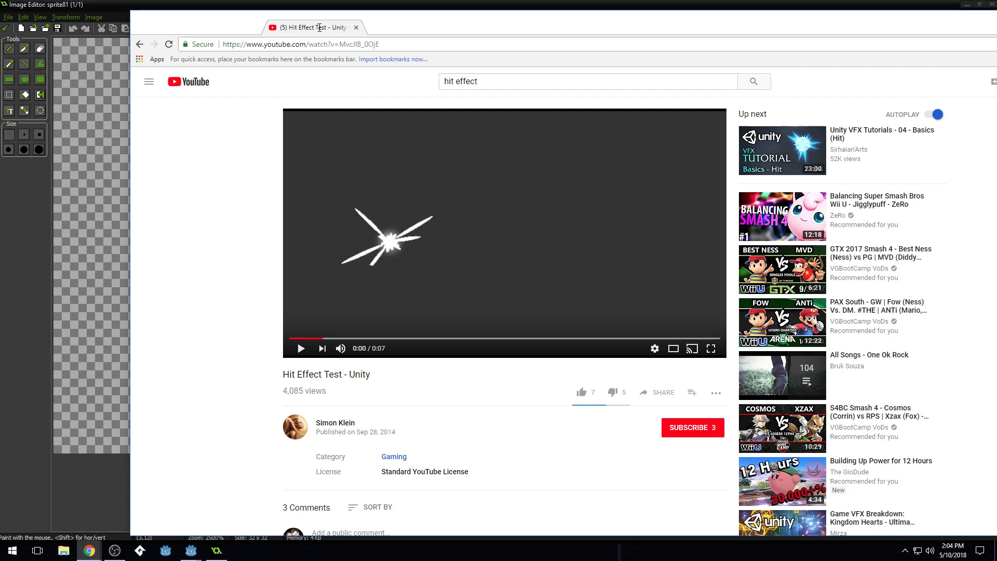
pyautogui.moveTo(320, 27); pyautogui.dragTo(0, 208)
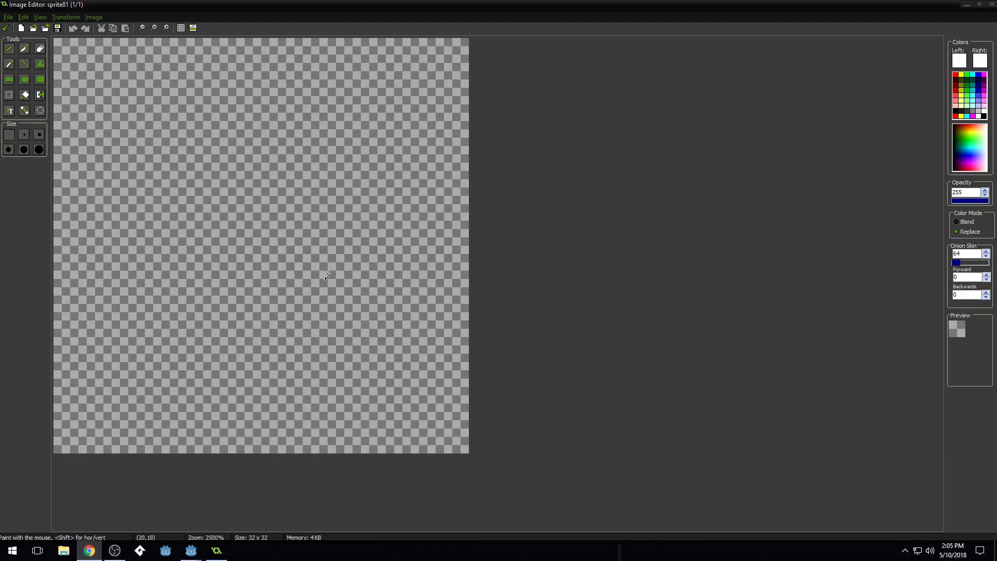
# Draw a jagged white splat about 10 pixels wide near the canvas centre, erasing a notch in its upper edge.
pyautogui.moveTo(247, 197)
pyautogui.mouseDown()
pyautogui.moveTo(227, 189)
pyautogui.moveTo(256, 187)
pyautogui.moveTo(252, 196)
pyautogui.moveTo(294, 165)
pyautogui.moveTo(274, 220)
pyautogui.moveTo(279, 272)
pyautogui.moveTo(251, 220)
pyautogui.moveTo(225, 227)
pyautogui.moveTo(231, 204)
pyautogui.mouseUp()
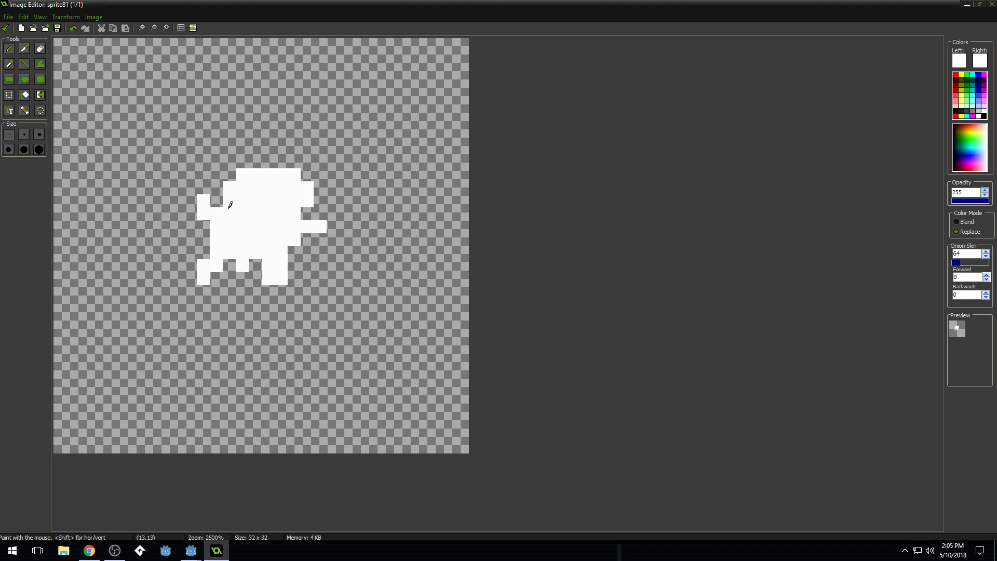
pyautogui.click(257, 261)
pyautogui.keyDown('ctrl'); pyautogui.click(337, 195); pyautogui.keyUp('ctrl')
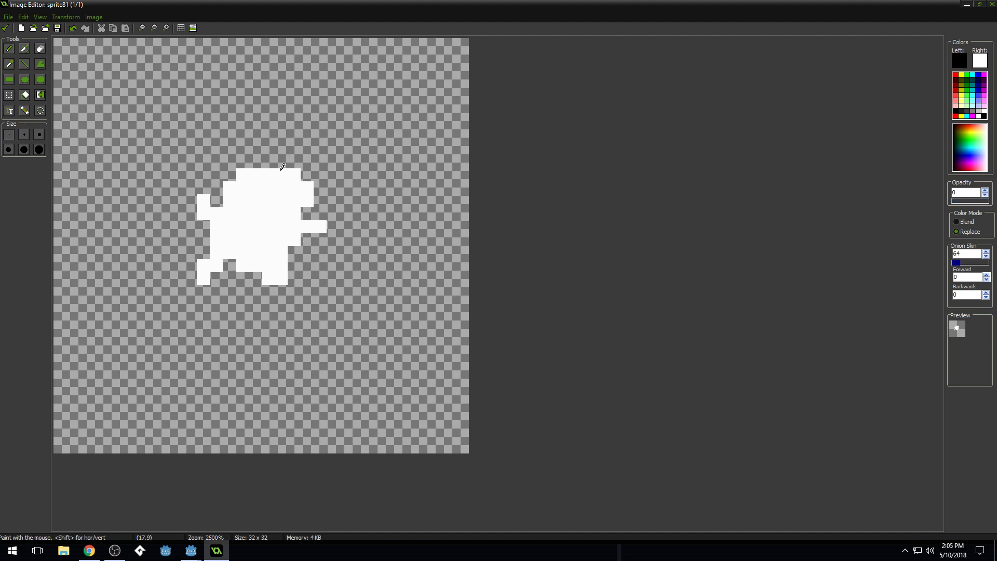
pyautogui.moveTo(281, 177); pyautogui.dragTo(273, 175)
pyautogui.keyDown('ctrl'); pyautogui.click(276, 204); pyautogui.keyUp('ctrl')
pyautogui.click(281, 187)
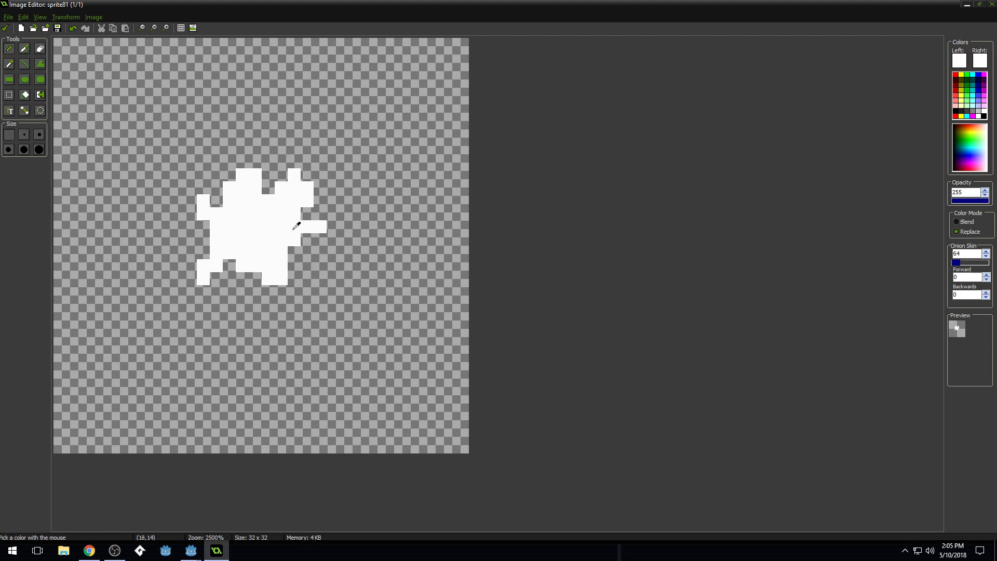
pyautogui.moveTo(307, 239); pyautogui.dragTo(320, 239)
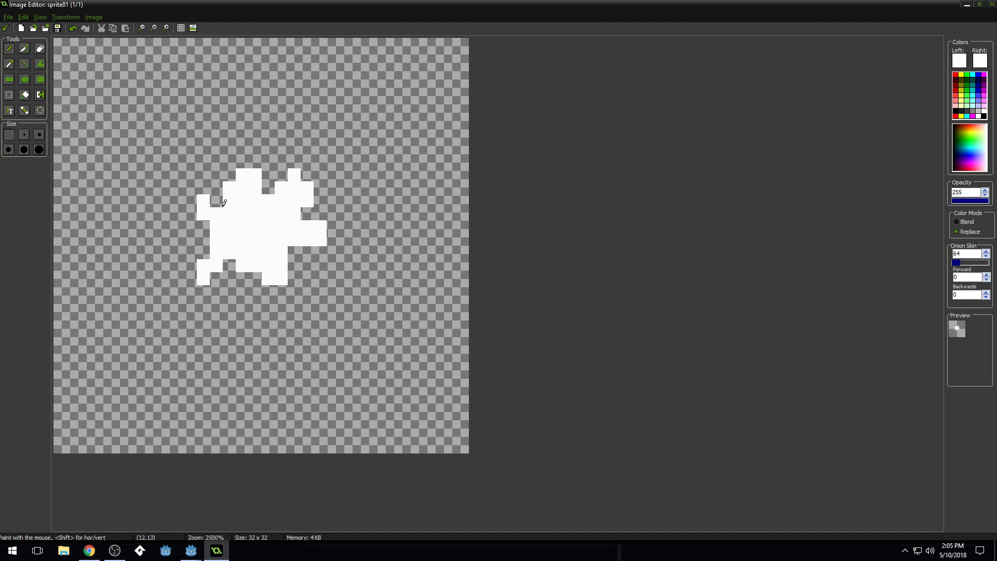
# Draw white streaks above right and to the right of the splat, plus a spike extending from its lower right.
pyautogui.scroll(-3, 286, 187)
pyautogui.scroll(3, 267, 203)
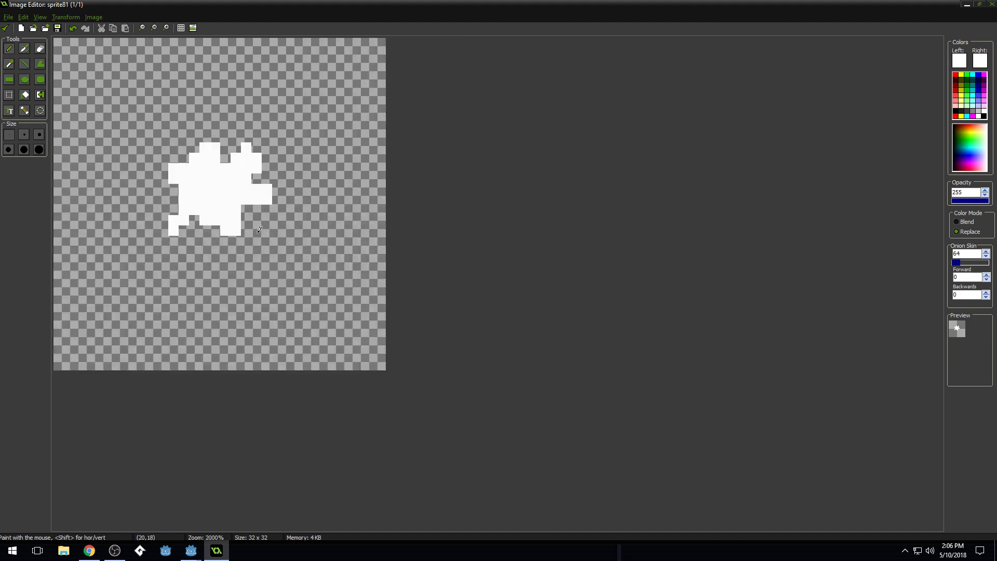
pyautogui.scroll(1, 268, 223)
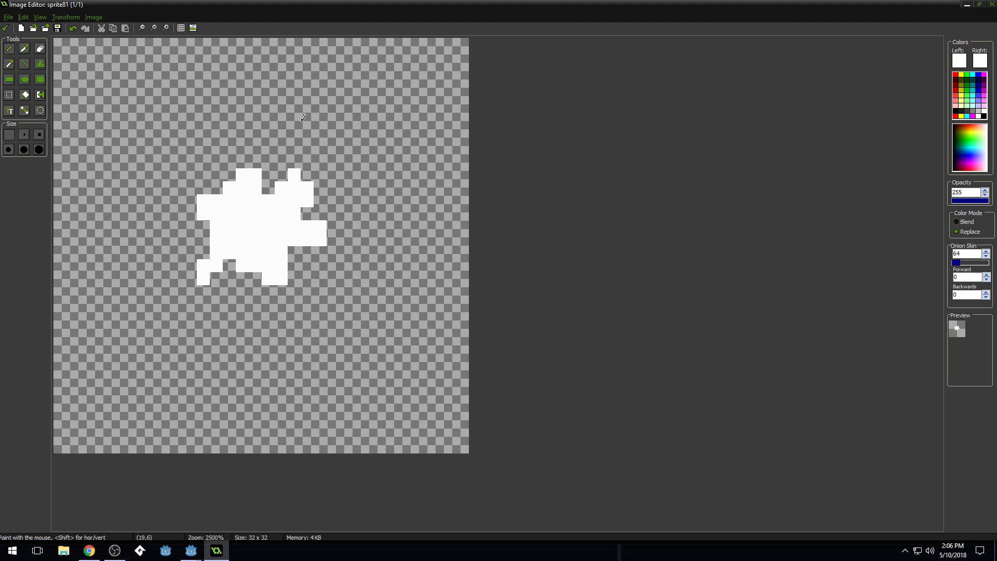
pyautogui.moveTo(333, 134)
pyautogui.mouseDown()
pyautogui.moveTo(364, 97)
pyautogui.moveTo(341, 134)
pyautogui.mouseUp()
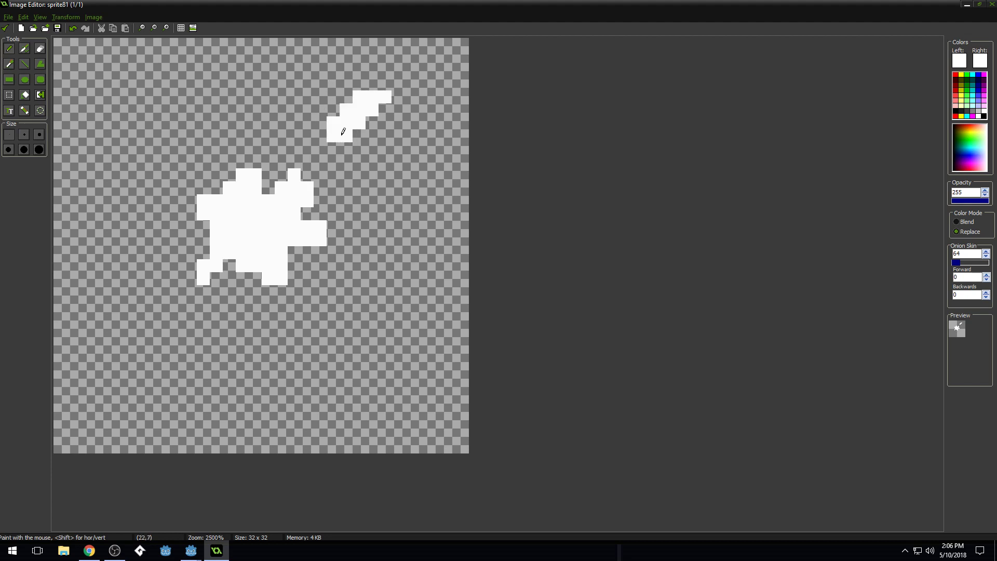
pyautogui.moveTo(345, 213)
pyautogui.mouseDown()
pyautogui.moveTo(376, 209)
pyautogui.moveTo(363, 227)
pyautogui.moveTo(400, 227)
pyautogui.mouseUp()
pyautogui.moveTo(298, 314)
pyautogui.mouseDown()
pyautogui.moveTo(355, 361)
pyautogui.moveTo(333, 318)
pyautogui.mouseUp()
pyautogui.rightClick(352, 290)
pyautogui.moveTo(361, 371); pyautogui.dragTo(307, 312, button='right')
pyautogui.moveTo(297, 280)
pyautogui.mouseDown()
pyautogui.moveTo(294, 326)
pyautogui.moveTo(305, 319)
pyautogui.mouseUp()
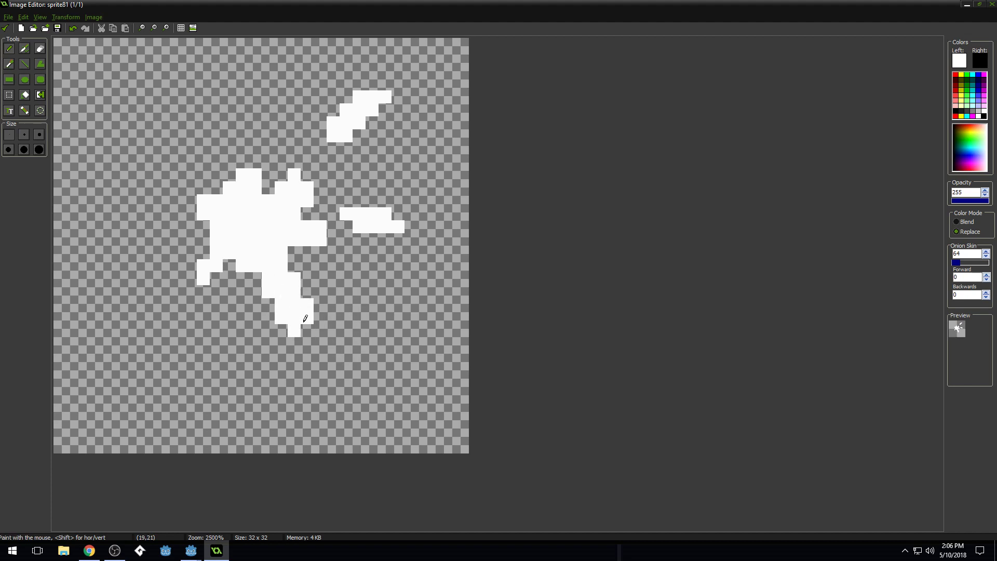
# Draw a short detached white streak about 4 pixels long to the upper left of the splat.
pyautogui.keyDown('ctrl'); pyautogui.click(195, 256); pyautogui.keyUp('ctrl')
pyautogui.keyDown('ctrl'); pyautogui.click(215, 211); pyautogui.keyUp('ctrl')
pyautogui.click(174, 198)
pyautogui.moveTo(174, 198)
pyautogui.mouseDown()
pyautogui.moveTo(145, 200)
pyautogui.moveTo(164, 213)
pyautogui.mouseUp()
pyautogui.keyDown('ctrl'); pyautogui.click(194, 191); pyautogui.keyUp('ctrl')
pyautogui.scroll(-4, 197, 179)
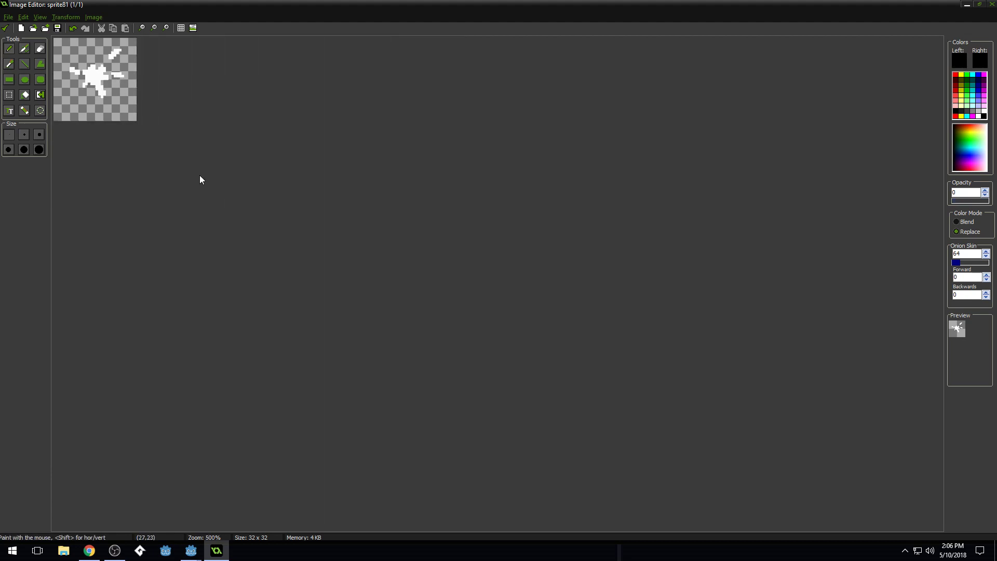
pyautogui.scroll(2, 202, 182)
pyautogui.scroll(2, 265, 232)
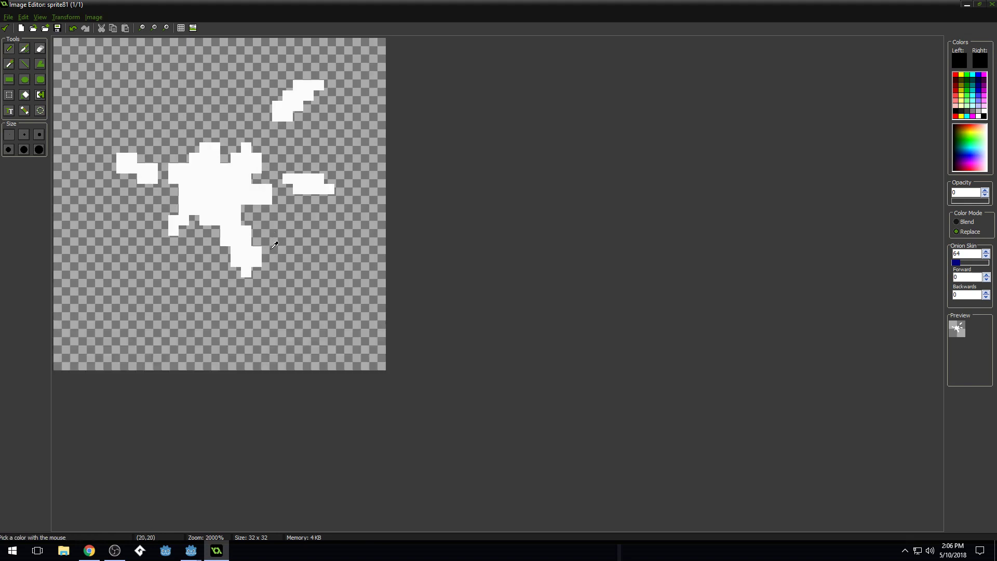
# Accept the edited image and paste a copy of it as the sprite's second frame.
pyautogui.click(5, 28)
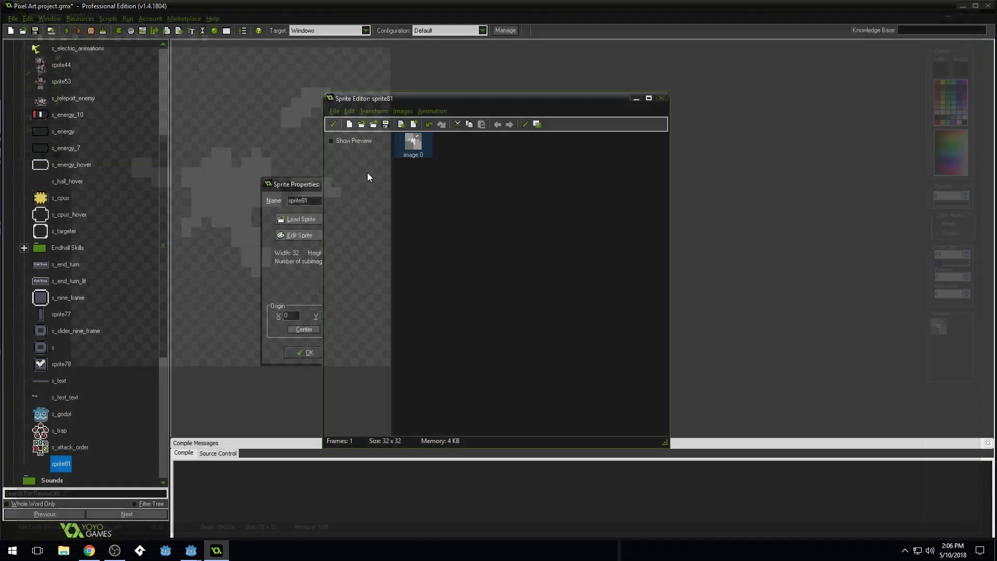
pyautogui.hotkey('ctrl', 'v')
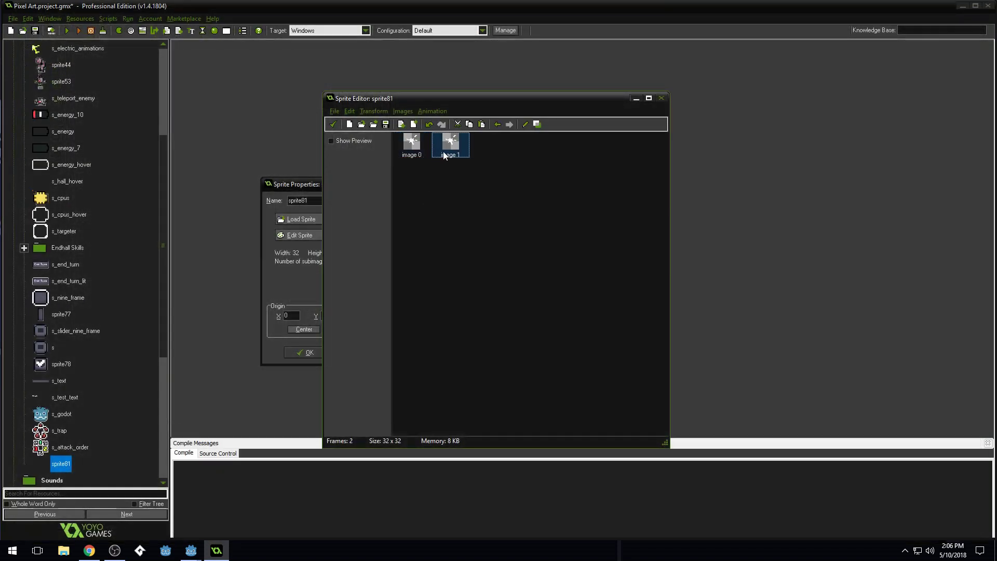
# Open the second frame for editing and redraw the white streaks above right and to the right farther from the splat.
pyautogui.doubleClick(445, 147)
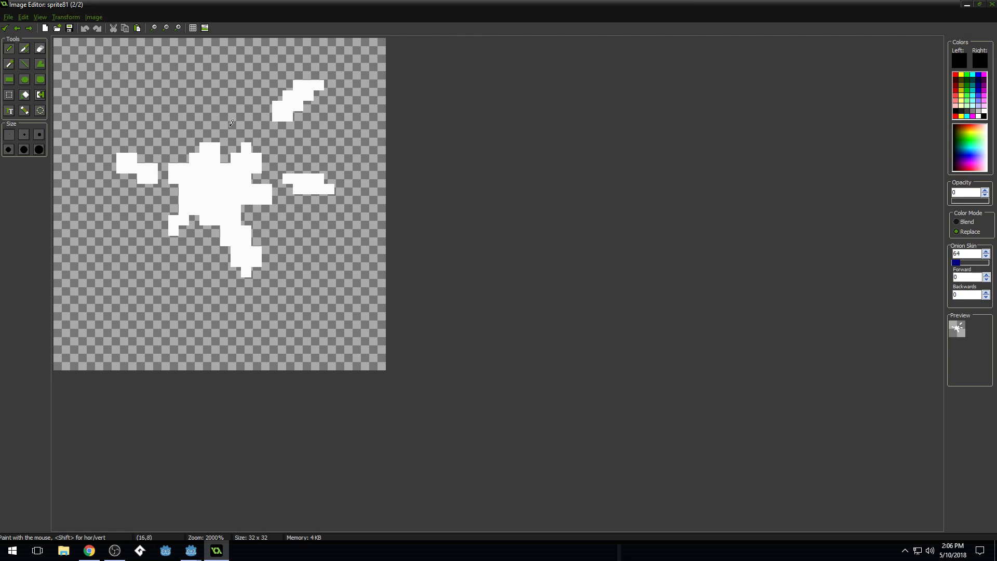
pyautogui.keyDown('ctrl'); pyautogui.click(307, 95); pyautogui.keyUp('ctrl')
pyautogui.moveTo(311, 76)
pyautogui.mouseDown()
pyautogui.moveTo(338, 63)
pyautogui.moveTo(277, 114)
pyautogui.moveTo(288, 114)
pyautogui.moveTo(291, 96)
pyautogui.mouseUp()
pyautogui.keyDown('ctrl'); pyautogui.click(287, 80); pyautogui.keyUp('ctrl')
pyautogui.keyDown('ctrl'); pyautogui.click(306, 179); pyautogui.keyUp('ctrl')
pyautogui.moveTo(330, 188)
pyautogui.mouseDown()
pyautogui.moveTo(350, 178)
pyautogui.moveTo(329, 178)
pyautogui.moveTo(325, 188)
pyautogui.mouseUp()
pyautogui.keyDown('ctrl'); pyautogui.click(307, 167); pyautogui.keyUp('ctrl')
pyautogui.click(288, 179)
# Split the lower right spike off the splat as a separate white streak and lengthen the right streak toward the splat.
pyautogui.keyDown('ctrl'); pyautogui.click(256, 250); pyautogui.keyUp('ctrl')
pyautogui.moveTo(277, 283)
pyautogui.mouseDown()
pyautogui.moveTo(272, 309)
pyautogui.moveTo(283, 318)
pyautogui.mouseUp()
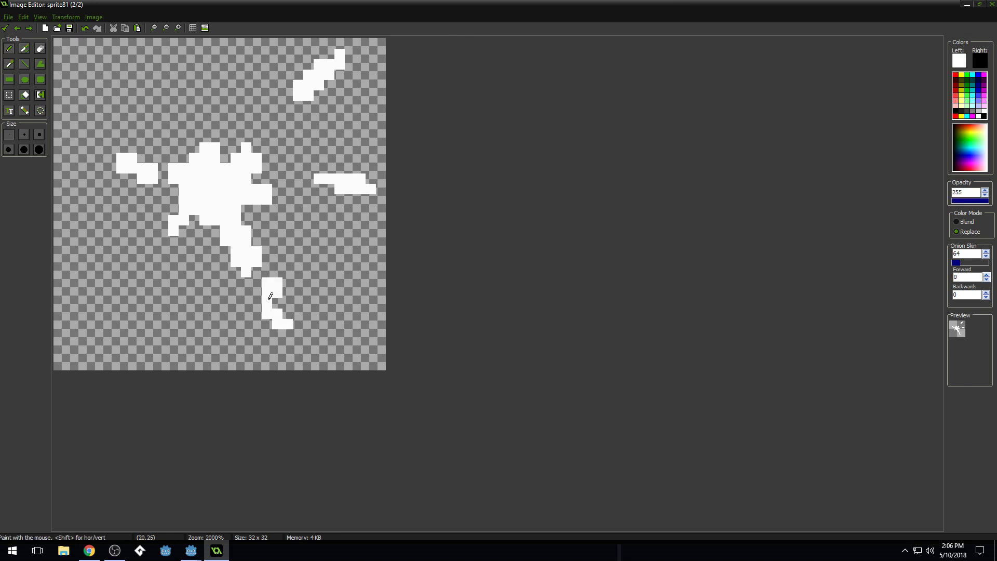
pyautogui.click(89, 551)
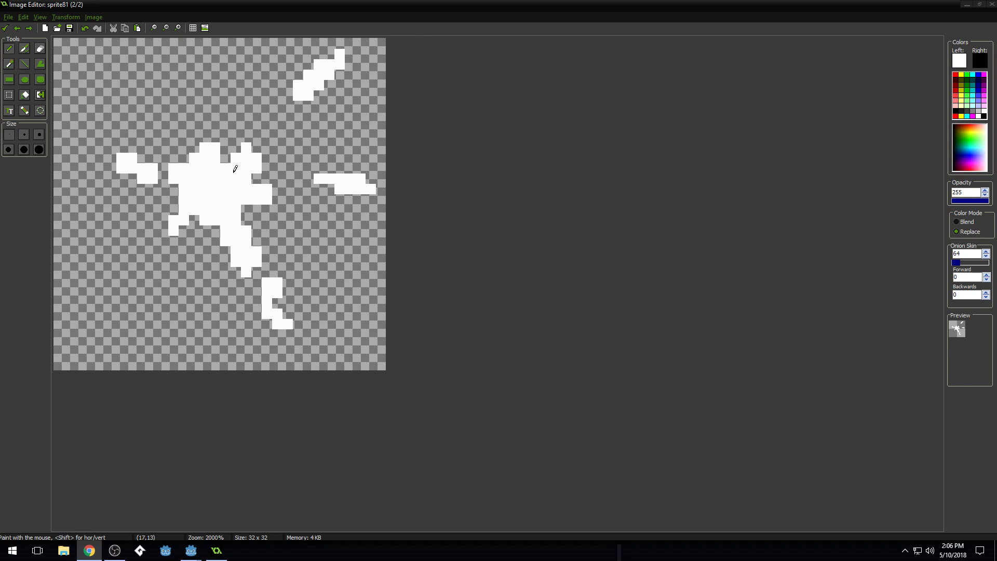
pyautogui.hotkey('alt', 'Tab')
pyautogui.moveTo(330, 187); pyautogui.dragTo(309, 180)
pyautogui.keyDown('ctrl'); pyautogui.click(272, 265); pyautogui.keyUp('ctrl')
pyautogui.moveTo(277, 282)
pyautogui.mouseDown()
pyautogui.moveTo(287, 339)
pyautogui.moveTo(277, 325)
pyautogui.mouseUp()
pyautogui.keyDown('ctrl'); pyautogui.click(246, 255); pyautogui.keyUp('ctrl')
pyautogui.moveTo(246, 252)
pyautogui.mouseDown()
pyautogui.moveTo(267, 284)
pyautogui.moveTo(222, 253)
pyautogui.mouseUp()
pyautogui.keyDown('ctrl'); pyautogui.click(261, 238); pyautogui.keyUp('ctrl')
# Redraw the upper left white streak farther out and extend the splat's lower left tip outward.
pyautogui.keyDown('ctrl'); pyautogui.click(126, 156); pyautogui.keyUp('ctrl')
pyautogui.moveTo(126, 148)
pyautogui.mouseDown()
pyautogui.moveTo(110, 156)
pyautogui.moveTo(151, 172)
pyautogui.moveTo(142, 167)
pyautogui.mouseUp()
pyautogui.keyDown('ctrl'); pyautogui.click(143, 157); pyautogui.keyUp('ctrl')
pyautogui.keyDown('ctrl'); pyautogui.click(186, 216); pyautogui.keyUp('ctrl')
pyautogui.moveTo(168, 231)
pyautogui.mouseDown()
pyautogui.moveTo(164, 240)
pyautogui.moveTo(195, 219)
pyautogui.mouseUp()
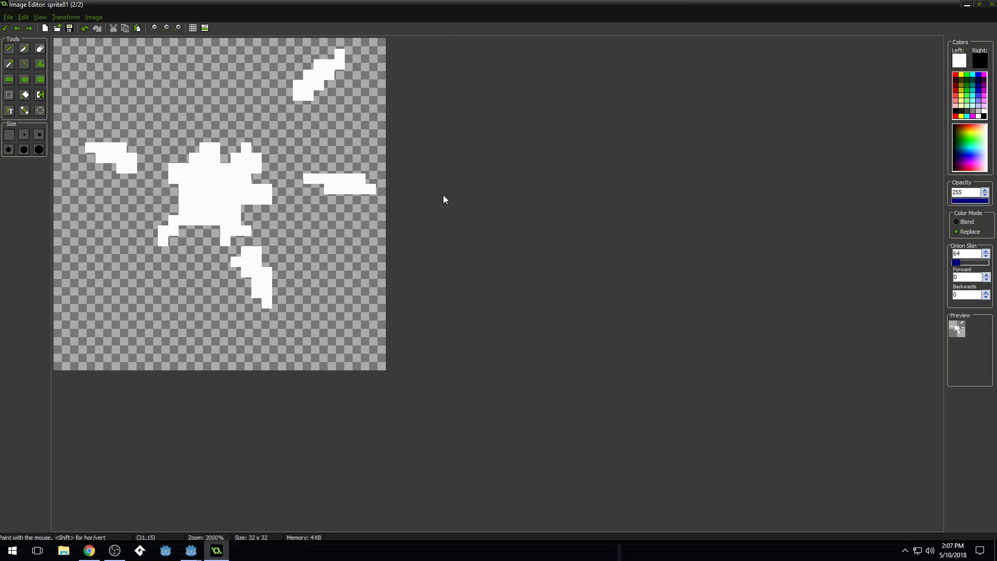
# Set the left drawing colour to light orange (red 255, green 194, blue 81).
pyautogui.click(962, 83)
pyautogui.click(961, 60)
pyautogui.moveTo(514, 160); pyautogui.dragTo(513, 150)
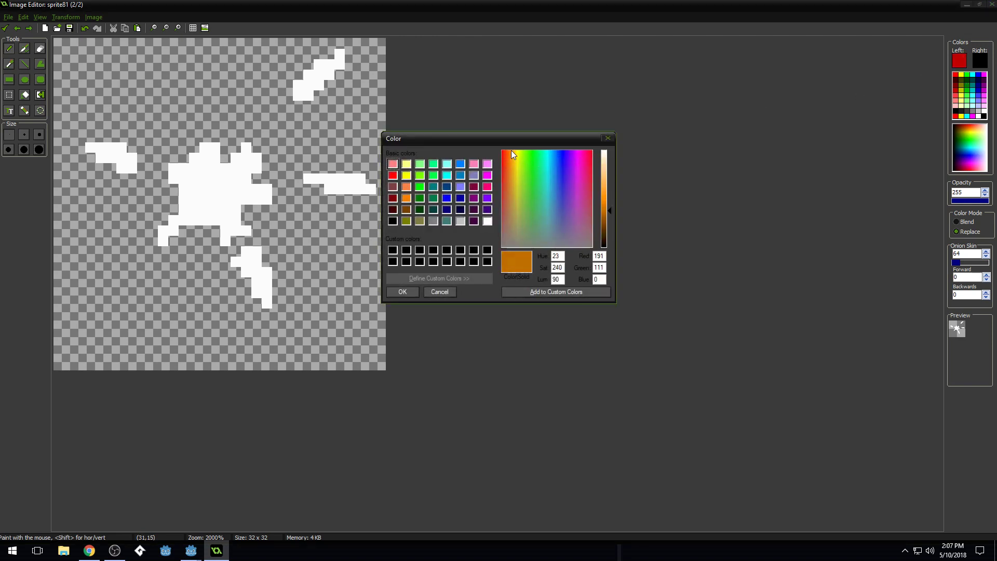
pyautogui.moveTo(604, 196)
pyautogui.mouseDown()
pyautogui.moveTo(608, 203)
pyautogui.moveTo(609, 185)
pyautogui.mouseUp()
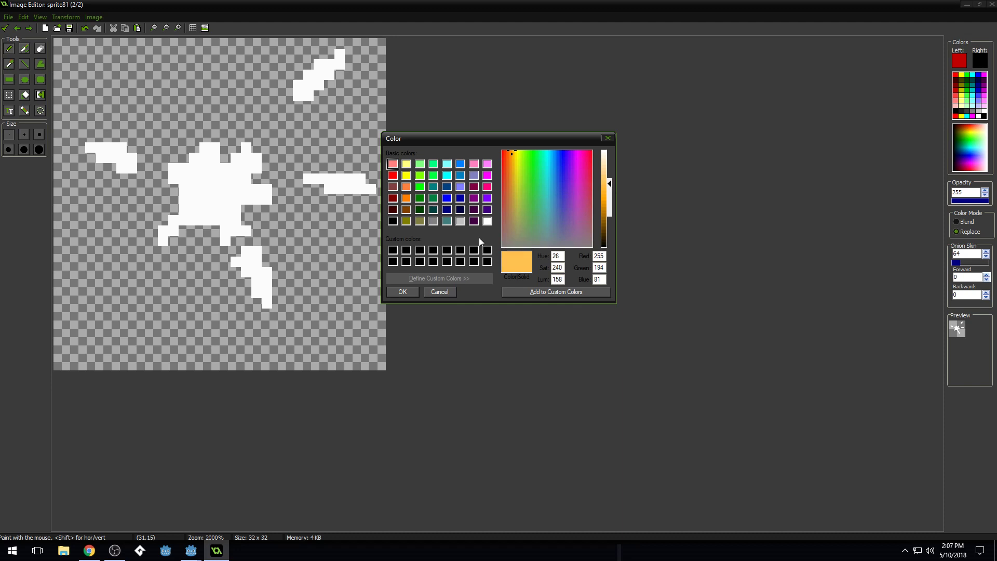
pyautogui.click(403, 292)
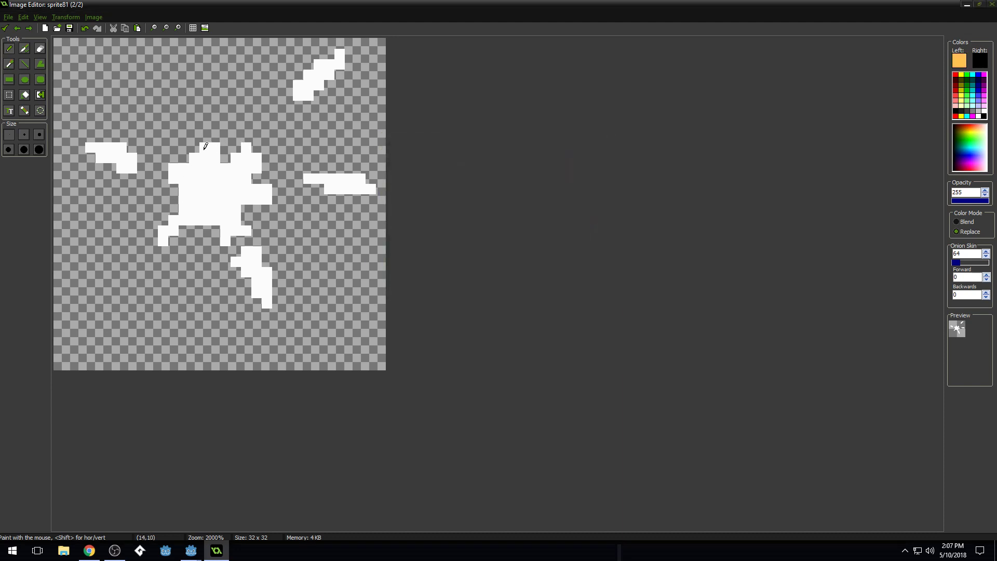
# Paint an orange rim around the splat, leaving a white core in its middle.
pyautogui.moveTo(212, 147)
pyautogui.mouseDown()
pyautogui.moveTo(177, 158)
pyautogui.moveTo(179, 205)
pyautogui.moveTo(237, 218)
pyautogui.moveTo(256, 202)
pyautogui.mouseUp()
pyautogui.moveTo(229, 229)
pyautogui.mouseDown()
pyautogui.moveTo(266, 182)
pyautogui.moveTo(245, 155)
pyautogui.moveTo(242, 175)
pyautogui.mouseUp()
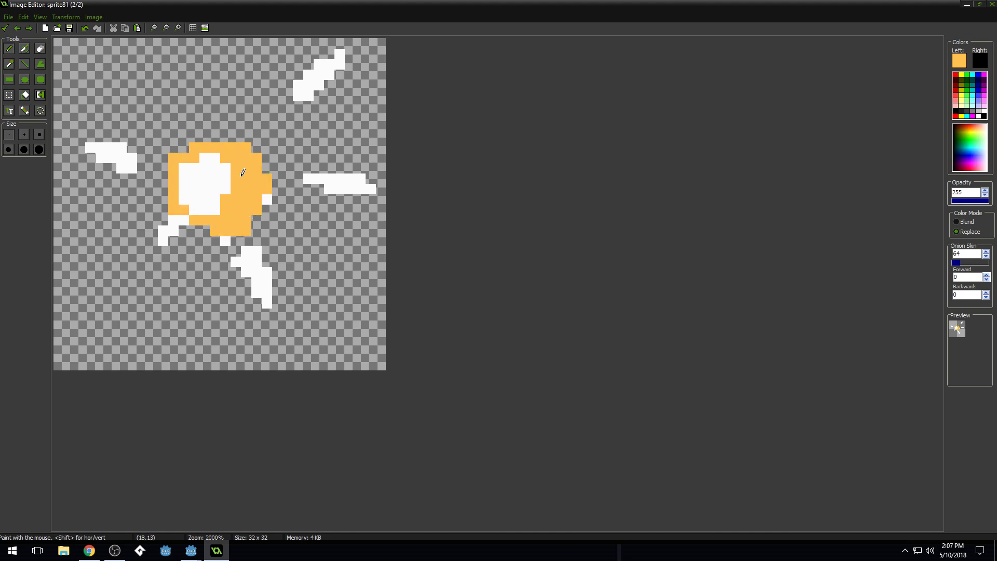
pyautogui.moveTo(172, 193); pyautogui.dragTo(211, 230)
# Draw four orange spikes from the splat: two upward, one toward the lower right and one toward the lower left.
pyautogui.moveTo(188, 141)
pyautogui.mouseDown()
pyautogui.moveTo(182, 107)
pyautogui.moveTo(190, 126)
pyautogui.moveTo(236, 117)
pyautogui.mouseUp()
pyautogui.click(236, 105)
pyautogui.moveTo(267, 200); pyautogui.dragTo(299, 220)
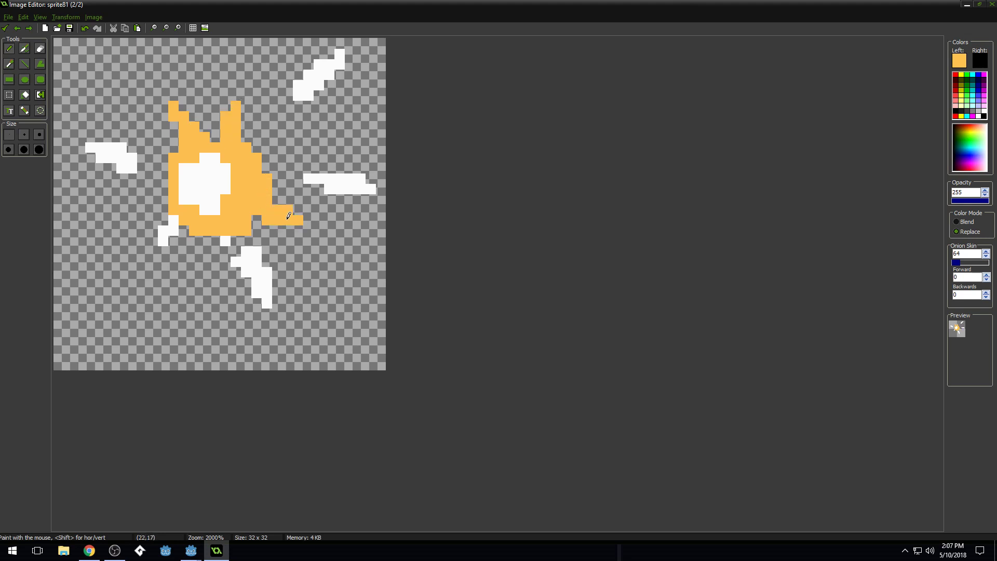
pyautogui.moveTo(182, 216)
pyautogui.mouseDown()
pyautogui.moveTo(136, 261)
pyautogui.moveTo(151, 262)
pyautogui.moveTo(135, 263)
pyautogui.mouseUp()
pyautogui.keyDown('ctrl'); pyautogui.click(173, 251); pyautogui.keyUp('ctrl')
pyautogui.click(164, 251)
# Flip back and forth between the first two frames at a smaller zoom to examine the motion.
pyautogui.scroll(-3, 227, 216)
pyautogui.scroll(1, 226, 218)
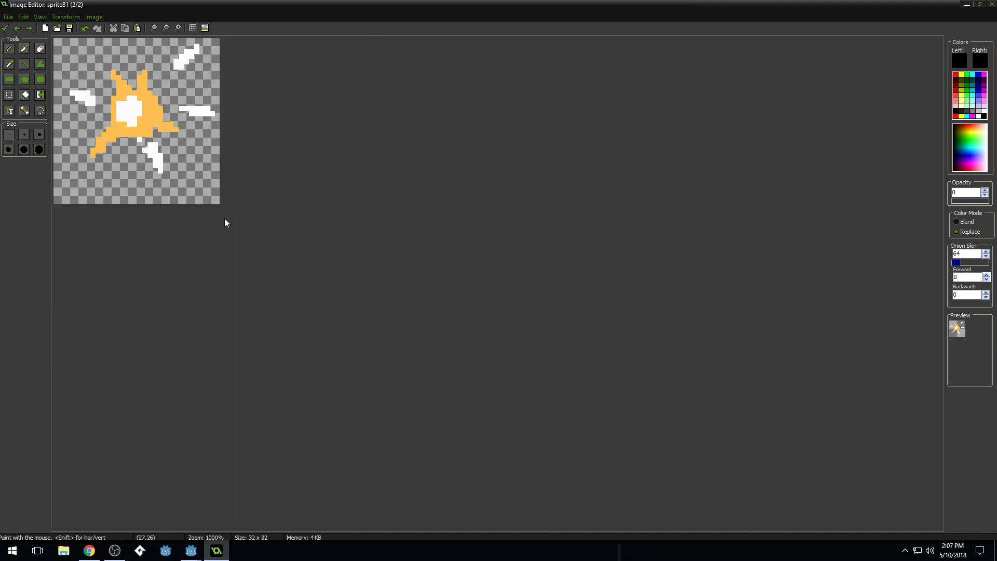
pyautogui.scroll(-2, 224, 218)
pyautogui.press('Left')
pyautogui.press('Right')
pyautogui.press('Left')
pyautogui.press('Right')
pyautogui.press('Left')
pyautogui.press('Right')
pyautogui.press('Left')
pyautogui.press('Right')
pyautogui.press('Left')
pyautogui.press('Right')
pyautogui.press('Left')
pyautogui.press('Right')
pyautogui.press('Left')
pyautogui.press('Right')
# Paint the white remnant on the splat's lower edge orange, then accept the image and paste a copy as the third frame.
pyautogui.scroll(7, 190, 219)
pyautogui.keyDown('ctrl'); pyautogui.click(222, 229); pyautogui.keyUp('ctrl')
pyautogui.click(213, 239)
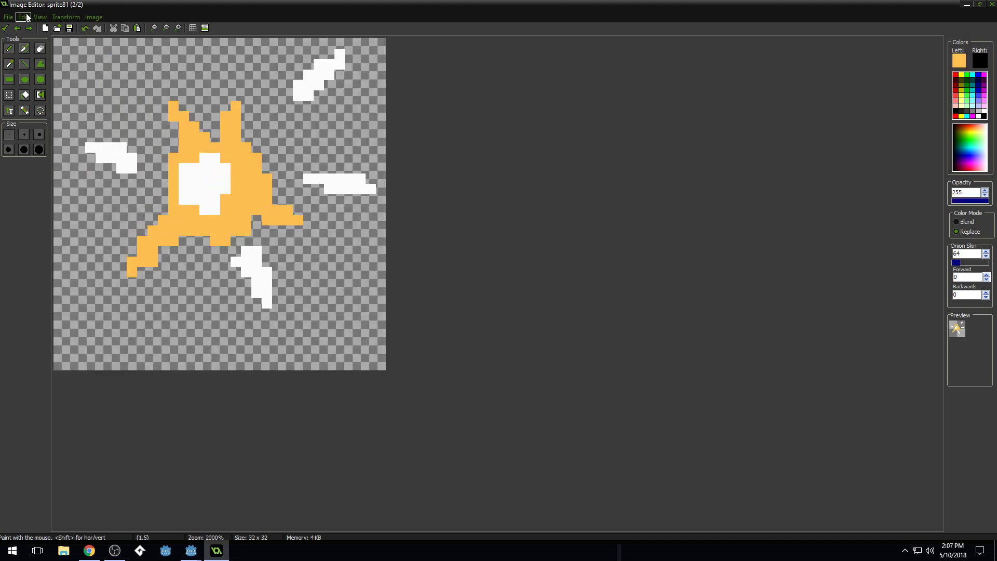
pyautogui.click(6, 28)
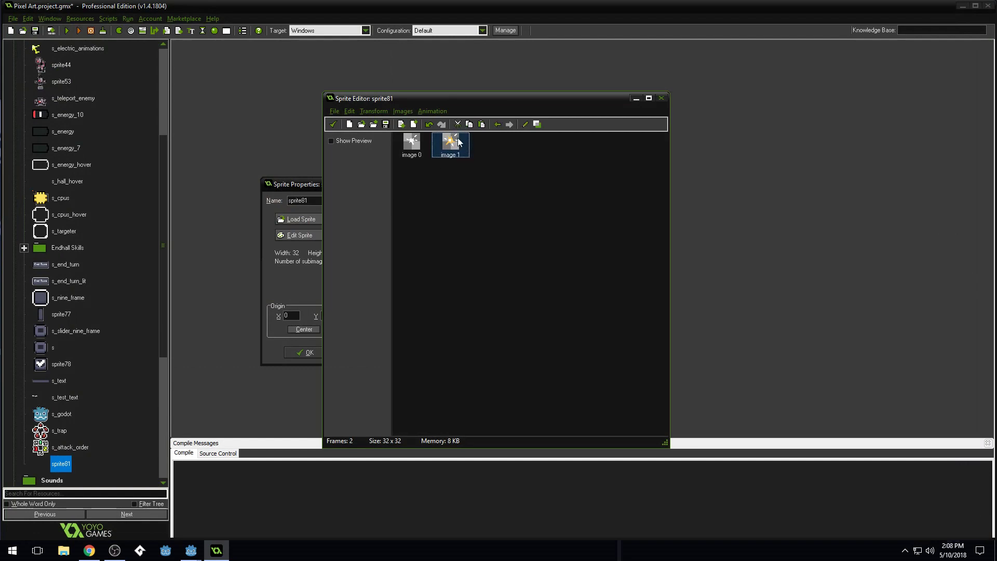
pyautogui.hotkey('ctrl', 'v')
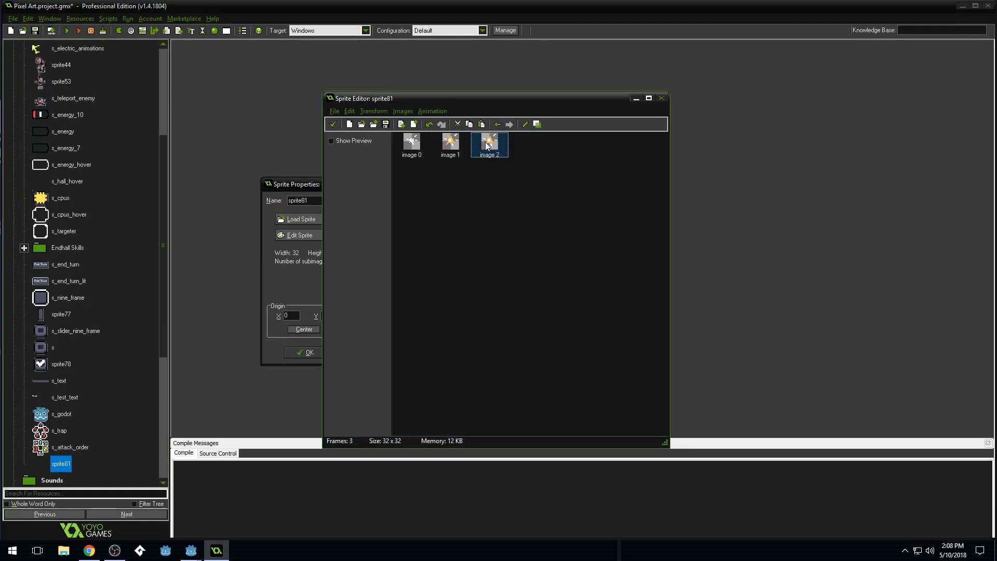
# Open the third frame for editing, then switch to the browser with the Hit Effect Test video and maximize its window.
pyautogui.doubleClick(488, 144)
pyautogui.scroll(19, 478, 182)
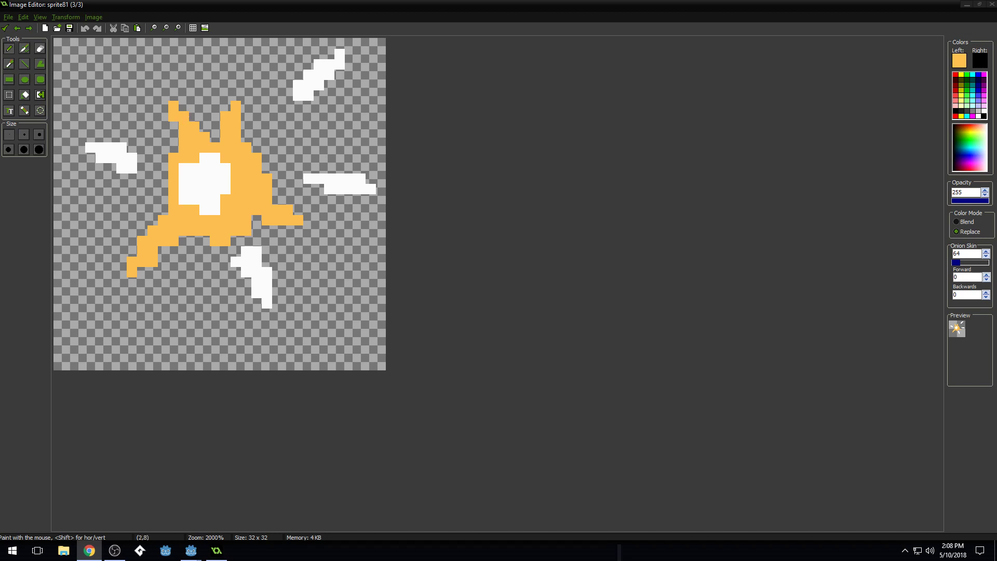
pyautogui.moveTo(0, 54); pyautogui.dragTo(460, 62)
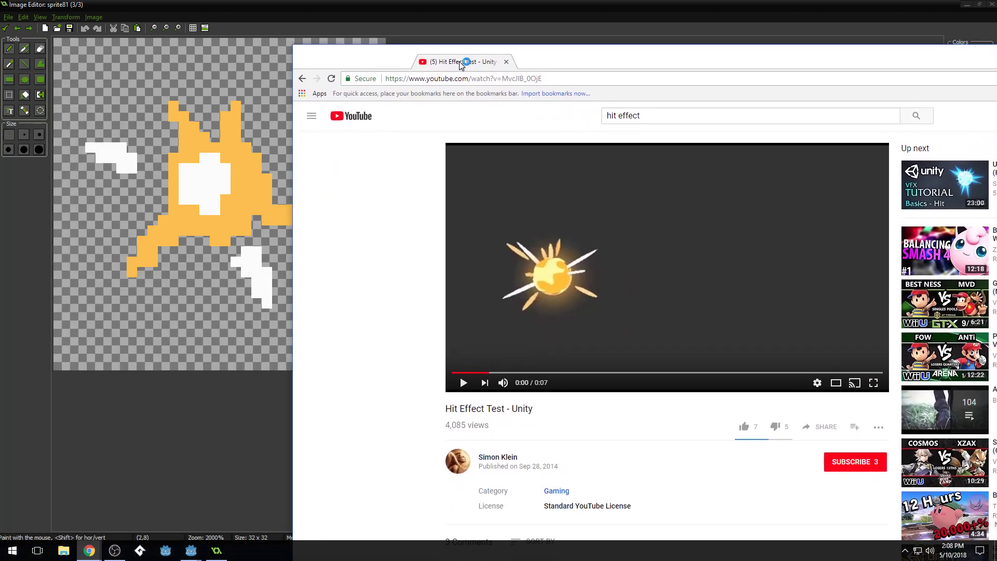
pyautogui.doubleClick(459, 61)
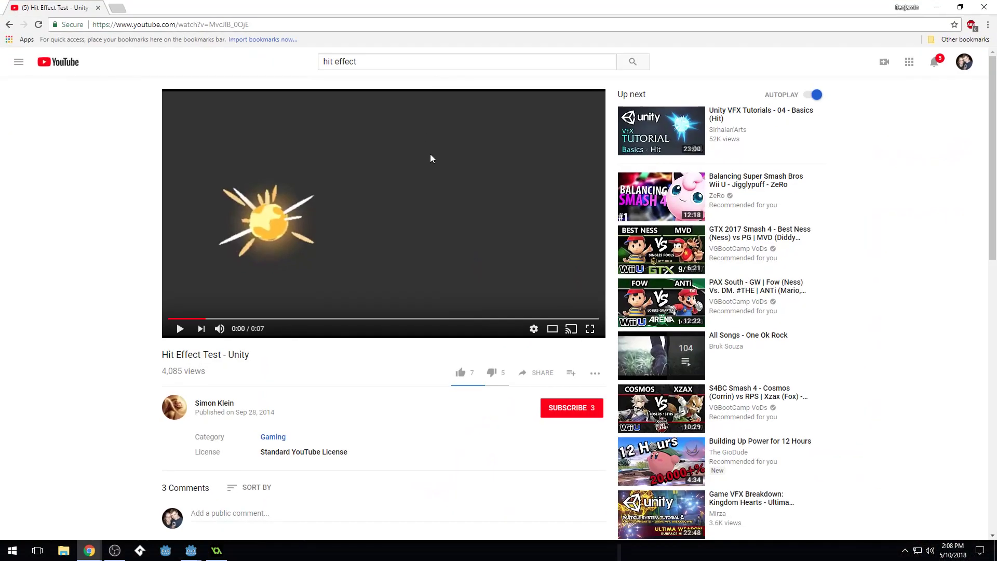
# Step back and forth through the hit effect video to study how its streaks and core change, then return to the image editor.
pyautogui.press('.')
pyautogui.press(',')
pyautogui.press('.')
pyautogui.press(',')
pyautogui.press('.')
pyautogui.press('.')
pyautogui.press(',')
pyautogui.press(',')
pyautogui.press('.')
pyautogui.press(',')
pyautogui.press('.')
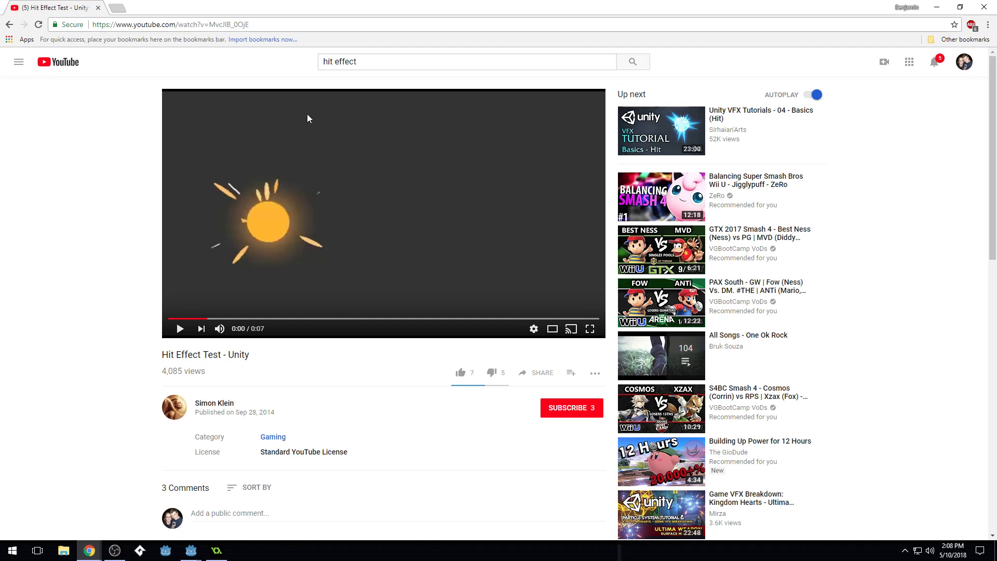
pyautogui.hotkey('alt', 'Tab')
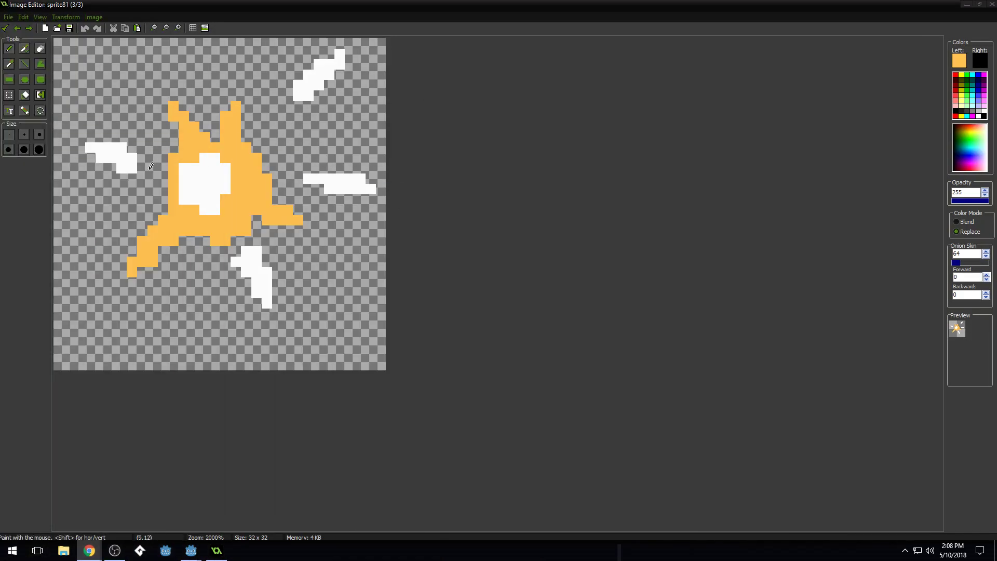
# Replace the upper left white streak with a short one about 3 pixels long at the canvas's left edge.
pyautogui.keyDown('ctrl'); pyautogui.click(92, 147); pyautogui.keyUp('ctrl')
pyautogui.moveTo(82, 138)
pyautogui.mouseDown()
pyautogui.moveTo(66, 133)
pyautogui.moveTo(70, 142)
pyautogui.mouseUp()
pyautogui.keyDown('ctrl'); pyautogui.click(65, 151); pyautogui.keyUp('ctrl')
pyautogui.moveTo(58, 137)
pyautogui.mouseDown()
pyautogui.moveTo(123, 150)
pyautogui.moveTo(140, 168)
pyautogui.mouseUp()
pyautogui.keyDown('ctrl'); pyautogui.click(72, 137); pyautogui.keyUp('ctrl')
pyautogui.click(70, 128)
# Shorten the upper right and right white streaks and move them outward to the canvas edges.
pyautogui.keyDown('ctrl'); pyautogui.click(368, 63); pyautogui.keyUp('ctrl')
pyautogui.keyDown('ctrl'); pyautogui.click(342, 61); pyautogui.keyUp('ctrl')
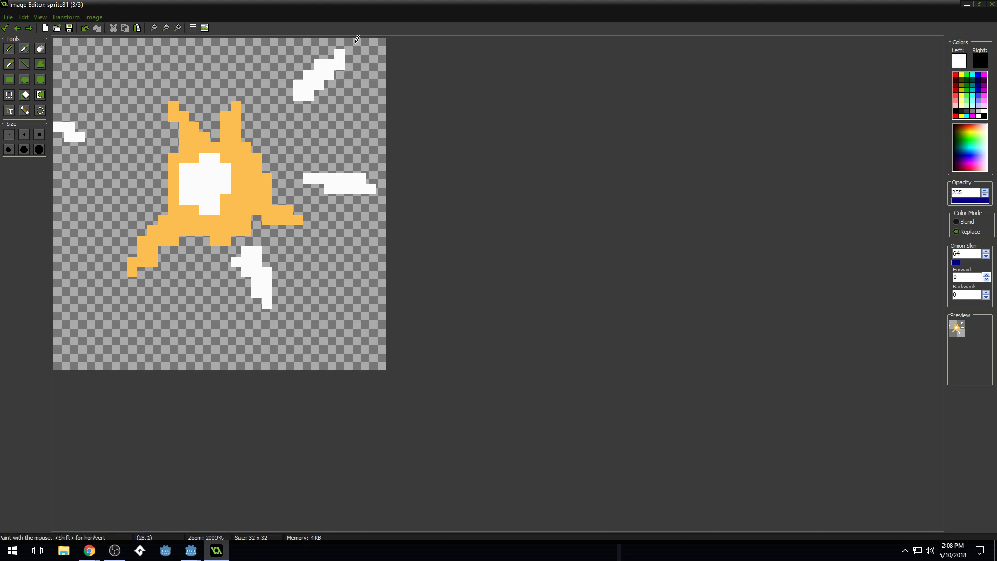
pyautogui.moveTo(360, 43)
pyautogui.mouseDown()
pyautogui.moveTo(322, 61)
pyautogui.moveTo(330, 83)
pyautogui.mouseUp()
pyautogui.keyDown('ctrl'); pyautogui.click(331, 55); pyautogui.keyUp('ctrl')
pyautogui.keyDown('ctrl'); pyautogui.click(373, 189); pyautogui.keyUp('ctrl')
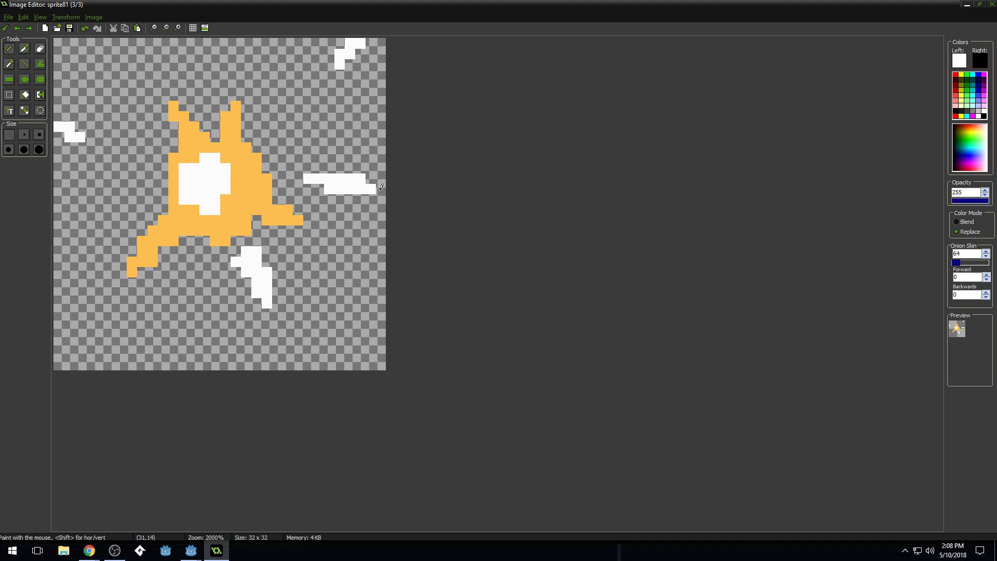
pyautogui.click(370, 179)
pyautogui.keyDown('ctrl'); pyautogui.click(324, 171); pyautogui.keyUp('ctrl')
pyautogui.moveTo(362, 193)
pyautogui.mouseDown()
pyautogui.moveTo(333, 190)
pyautogui.moveTo(344, 176)
pyautogui.moveTo(307, 179)
pyautogui.mouseUp()
# Replace the white streak below the splat with a thin one about 4 pixels tall, farther toward the lower right.
pyautogui.keyDown('ctrl'); pyautogui.click(262, 286); pyautogui.keyUp('ctrl')
pyautogui.moveTo(276, 334)
pyautogui.mouseDown()
pyautogui.moveTo(288, 345)
pyautogui.moveTo(267, 284)
pyautogui.moveTo(236, 282)
pyautogui.moveTo(226, 262)
pyautogui.mouseUp()
pyautogui.keyDown('ctrl'); pyautogui.click(276, 341); pyautogui.keyUp('ctrl')
pyautogui.keyDown('ctrl'); pyautogui.click(276, 303); pyautogui.keyUp('ctrl')
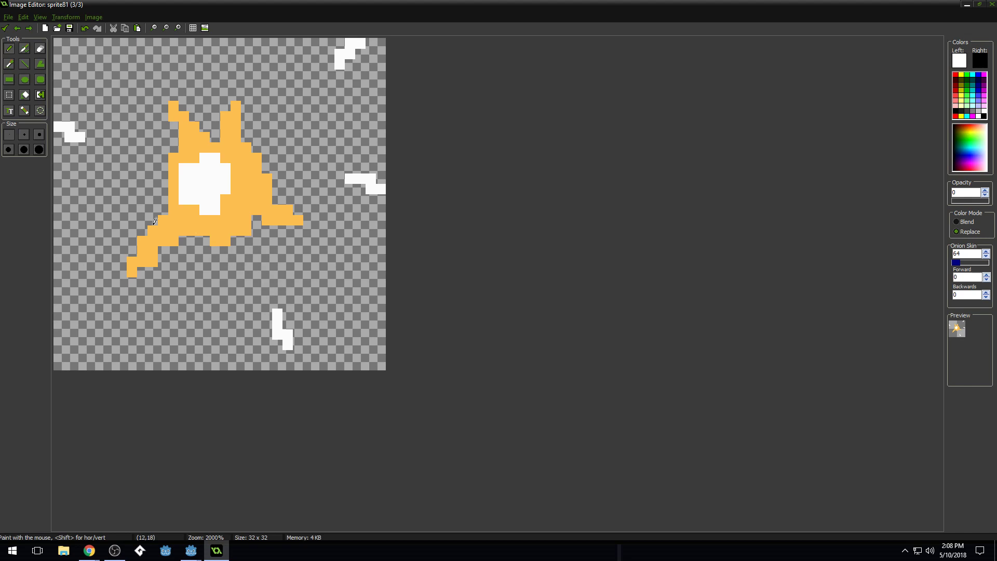
# Flip through the three frames to examine how the white streaks move outward.
pyautogui.press('Left')
pyautogui.press('Left')
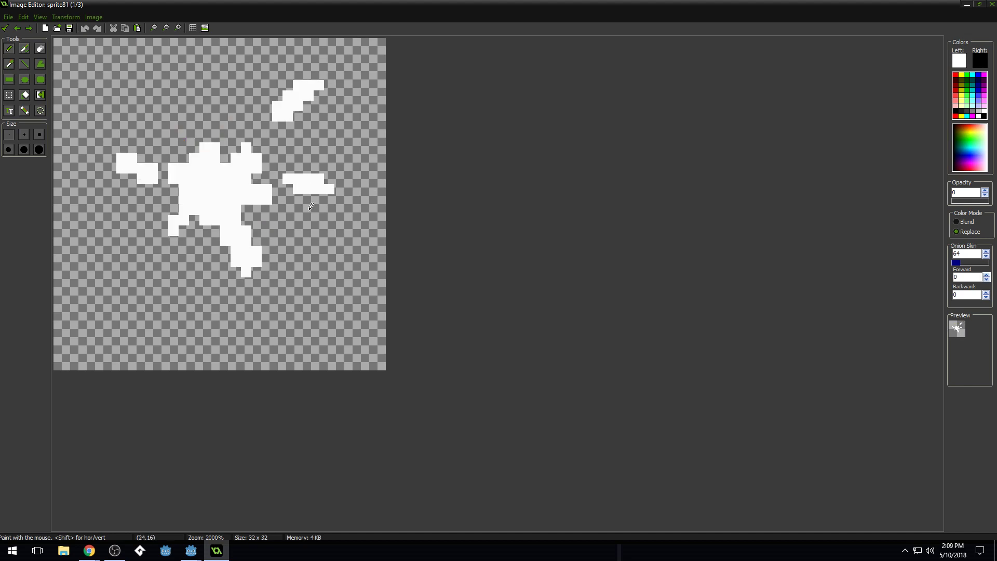
pyautogui.press('Right')
pyautogui.press('Left')
pyautogui.press('Right')
pyautogui.press('Right')
pyautogui.press('Left')
pyautogui.press('Right')
pyautogui.press('Left')
pyautogui.press('Left')
pyautogui.press('Right')
pyautogui.press('Left')
pyautogui.press('Right')
pyautogui.press('Right')
pyautogui.press('Left')
pyautogui.press('Left')
pyautogui.press('Right')
pyautogui.press('Right')
pyautogui.press('Left')
pyautogui.press('Left')
pyautogui.press('Right')
pyautogui.press('Right')
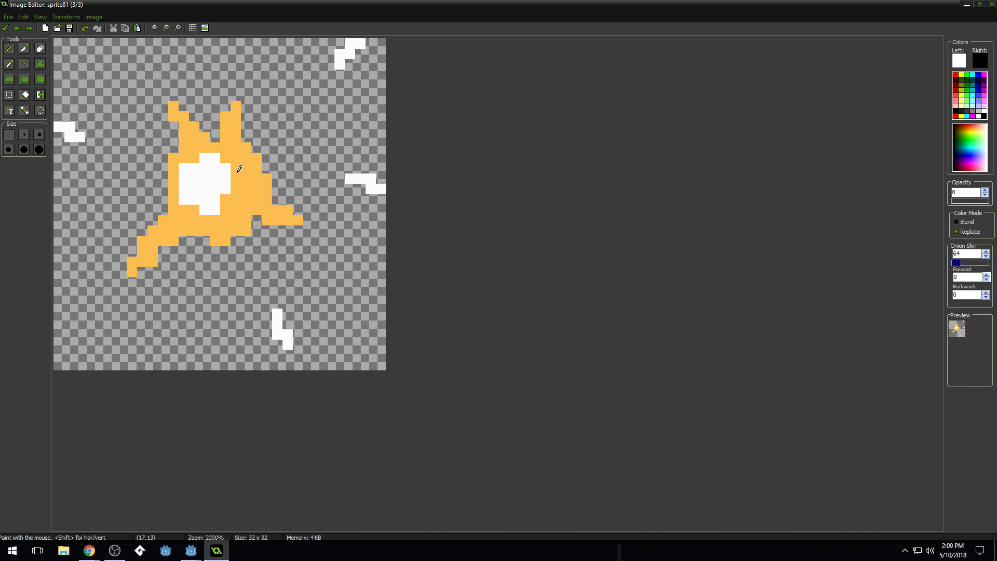
# Detach the upper left orange spike from the splat and redraw it as a diagonal streak farther out.
pyautogui.keyDown('ctrl'); pyautogui.click(187, 119); pyautogui.keyUp('ctrl')
pyautogui.moveTo(165, 100)
pyautogui.mouseDown()
pyautogui.moveTo(152, 74)
pyautogui.moveTo(142, 85)
pyautogui.mouseUp()
pyautogui.keyDown('ctrl'); pyautogui.click(198, 106); pyautogui.keyUp('ctrl')
pyautogui.moveTo(195, 114)
pyautogui.mouseDown()
pyautogui.moveTo(184, 132)
pyautogui.moveTo(204, 126)
pyautogui.mouseUp()
# Redraw the other upper orange spike as a detached streak farther out, and fill in the splat's upper edge.
pyautogui.keyDown('ctrl'); pyautogui.click(234, 118); pyautogui.keyUp('ctrl')
pyautogui.moveTo(245, 97)
pyautogui.mouseDown()
pyautogui.moveTo(268, 50)
pyautogui.moveTo(265, 65)
pyautogui.mouseUp()
pyautogui.keyDown('ctrl'); pyautogui.click(224, 103); pyautogui.keyUp('ctrl')
pyautogui.moveTo(227, 114)
pyautogui.mouseDown()
pyautogui.moveTo(235, 100)
pyautogui.moveTo(236, 137)
pyautogui.moveTo(227, 122)
pyautogui.moveTo(212, 140)
pyautogui.mouseUp()
pyautogui.keyDown('ctrl'); pyautogui.click(229, 147); pyautogui.keyUp('ctrl')
pyautogui.click(235, 136)
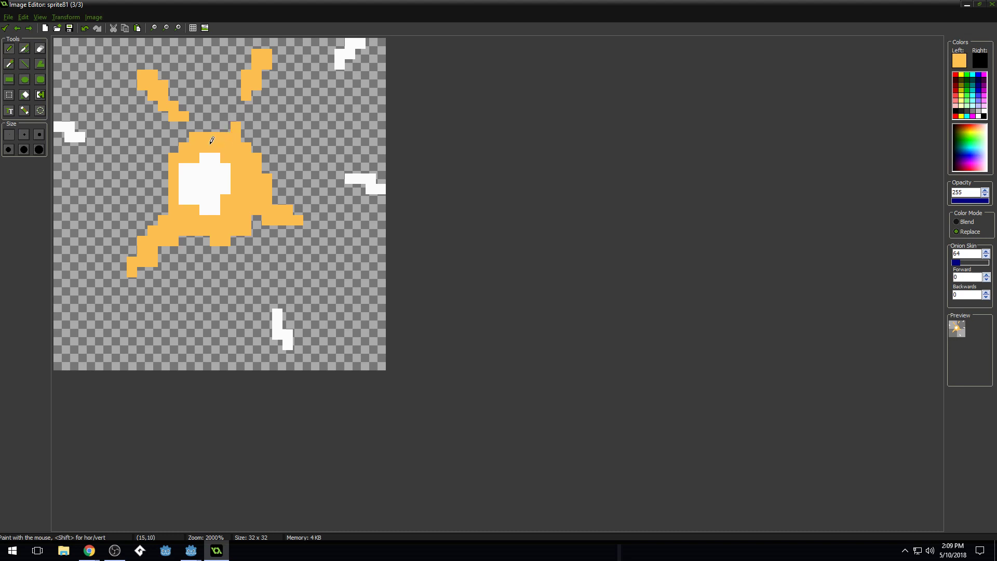
# Redraw the lower right and lower left orange spikes as detached diagonal streaks farther from the splat.
pyautogui.moveTo(308, 229)
pyautogui.mouseDown()
pyautogui.moveTo(354, 255)
pyautogui.moveTo(314, 251)
pyautogui.moveTo(294, 222)
pyautogui.moveTo(267, 221)
pyautogui.mouseUp()
pyautogui.keyDown('ctrl'); pyautogui.click(353, 280); pyautogui.keyUp('ctrl')
pyautogui.keyDown('ctrl'); pyautogui.click(267, 206); pyautogui.keyUp('ctrl')
pyautogui.click(278, 205)
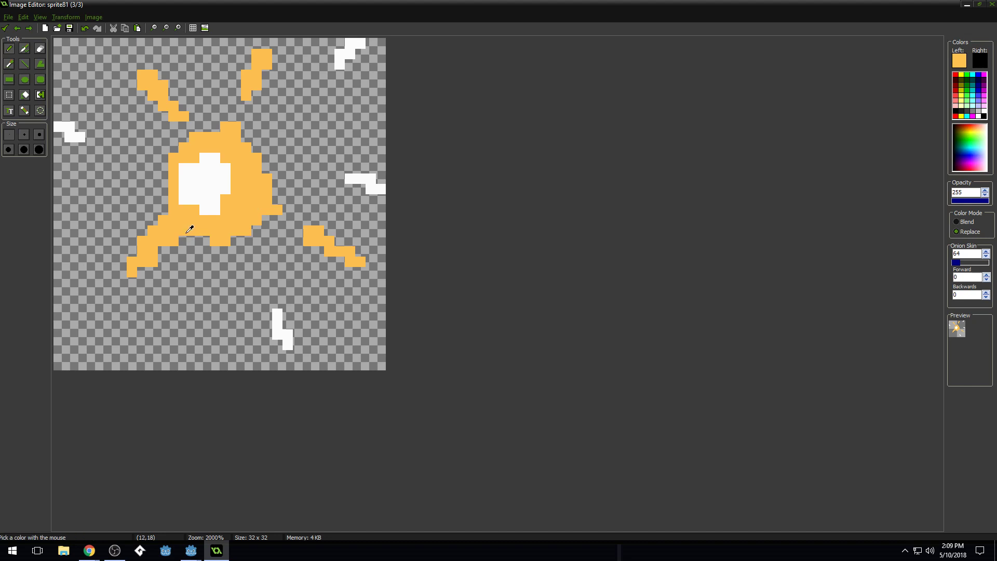
pyautogui.moveTo(130, 263)
pyautogui.mouseDown()
pyautogui.moveTo(101, 293)
pyautogui.moveTo(136, 249)
pyautogui.moveTo(165, 241)
pyautogui.moveTo(144, 241)
pyautogui.moveTo(164, 217)
pyautogui.moveTo(179, 219)
pyautogui.mouseUp()
pyautogui.keyDown('ctrl'); pyautogui.click(161, 260); pyautogui.keyUp('ctrl')
# Flip through the frames at a smaller zoom to examine how the detached orange streaks animate.
pyautogui.scroll(-2, 214, 179)
pyautogui.press('Left')
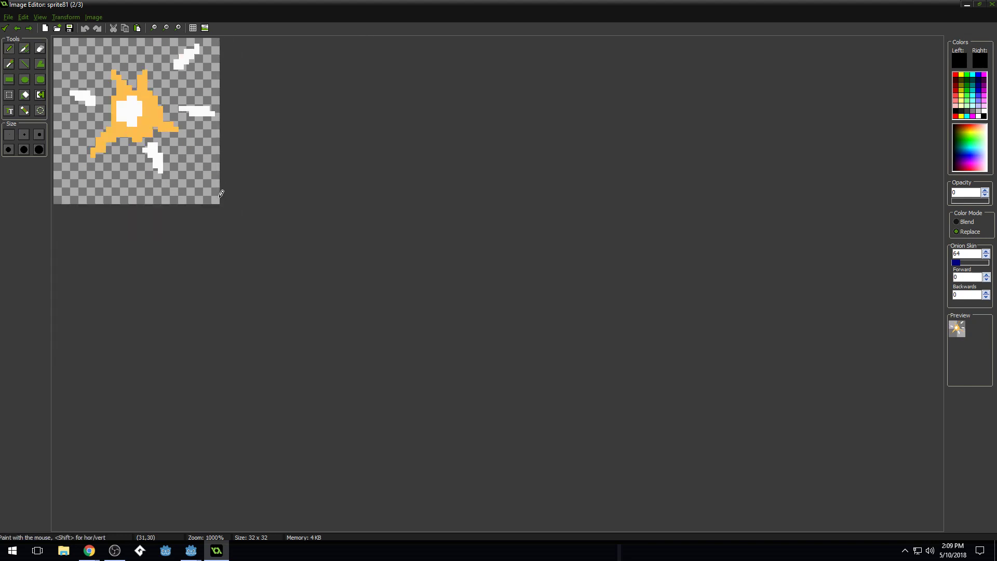
pyautogui.press('Left')
pyautogui.press('Right')
pyautogui.press('Left')
pyautogui.press('Right')
pyautogui.press('Right')
pyautogui.press('Left')
pyautogui.press('Right')
pyautogui.press('Left')
pyautogui.press('Right')
pyautogui.press('Left')
pyautogui.press('Right')
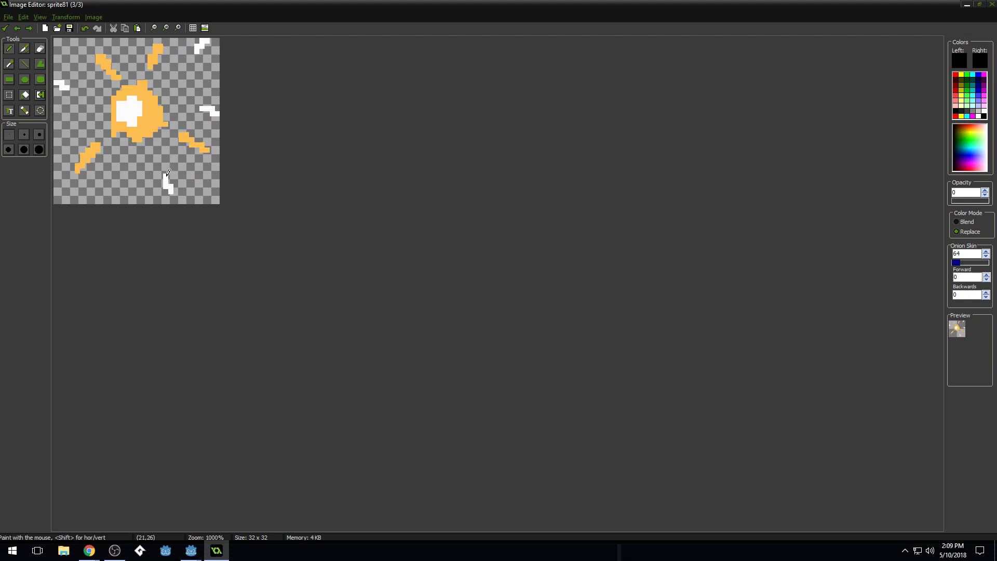
# Fill the splat's white core with orange and round its outline into a solid ball about 11 pixels wide.
pyautogui.scroll(1, 167, 173)
pyautogui.keyDown('ctrl'); pyautogui.click(239, 180); pyautogui.keyUp('ctrl')
pyautogui.moveTo(213, 210)
pyautogui.mouseDown()
pyautogui.moveTo(204, 207)
pyautogui.moveTo(221, 151)
pyautogui.moveTo(193, 168)
pyautogui.moveTo(185, 161)
pyautogui.moveTo(163, 196)
pyautogui.moveTo(171, 160)
pyautogui.moveTo(254, 143)
pyautogui.moveTo(273, 184)
pyautogui.moveTo(252, 230)
pyautogui.moveTo(197, 229)
pyautogui.moveTo(191, 189)
pyautogui.moveTo(220, 192)
pyautogui.mouseUp()
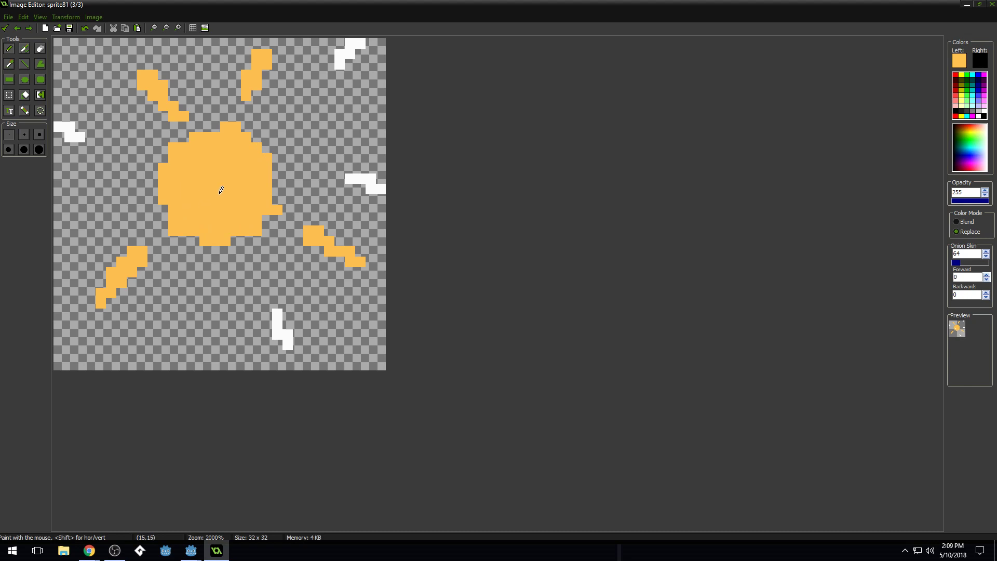
# Play through the three frames repeatedly at a small zoom to examine the burst with its solid orange core.
pyautogui.scroll(-1, 220, 192)
pyautogui.press('Left')
pyautogui.scroll(-5, 246, 211)
pyautogui.press('Right')
pyautogui.press('Right')
pyautogui.press('Right')
pyautogui.press('Right')
pyautogui.press('Right')
pyautogui.press('Right')
pyautogui.press('Right')
pyautogui.press('Right')
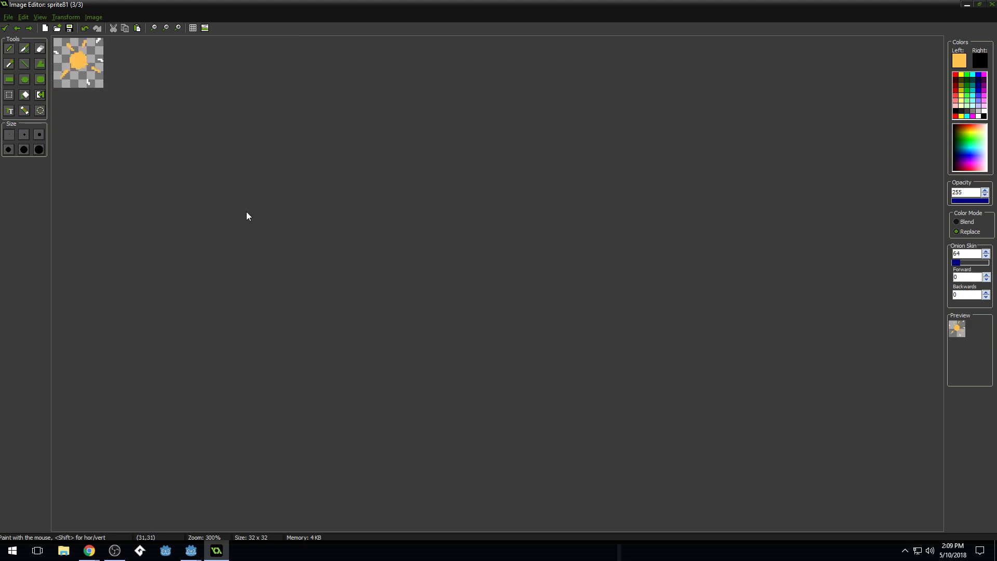
pyautogui.press('Right')
pyautogui.scroll(6, 208, 219)
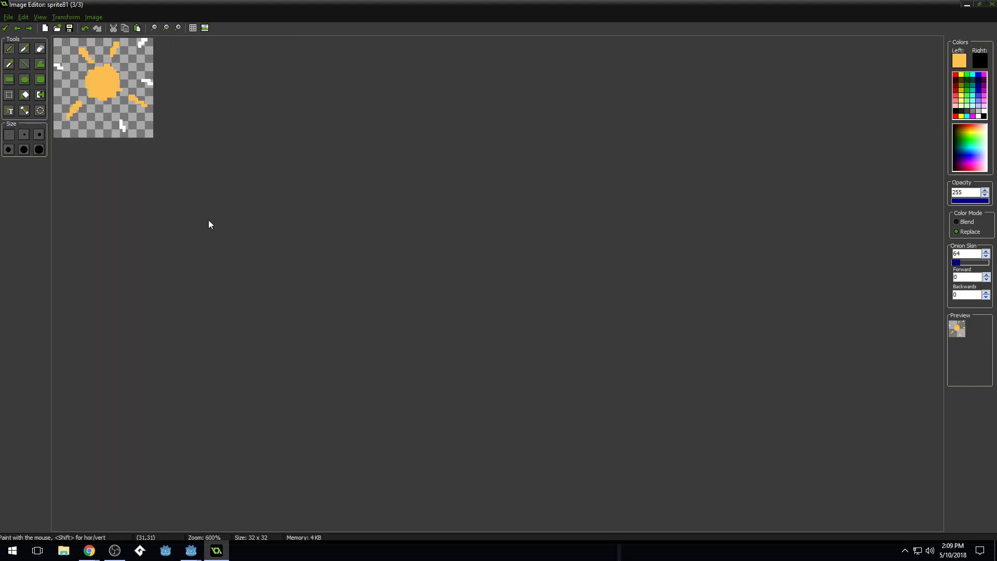
# Flip back and forth through the three frames to examine how the burst's core changes between them.
pyautogui.press('Right')
pyautogui.press('Right')
pyautogui.press('Right')
pyautogui.press('Right')
pyautogui.press('Right')
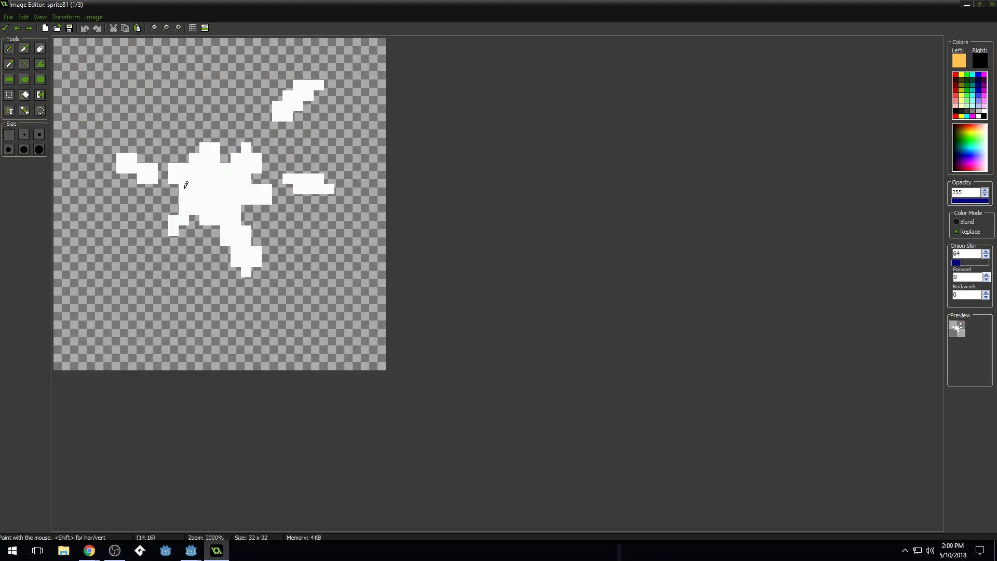
pyautogui.click(6, 28)
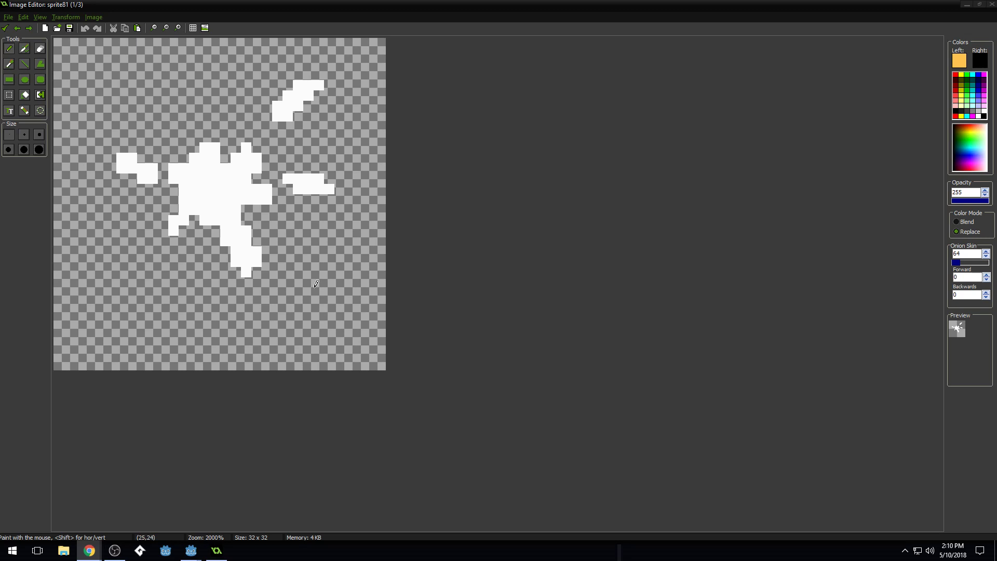
pyautogui.click(253, 5)
pyautogui.press('Left')
pyautogui.press('Right')
pyautogui.press('Right')
pyautogui.press('Right')
pyautogui.press('Left')
pyautogui.press('Left')
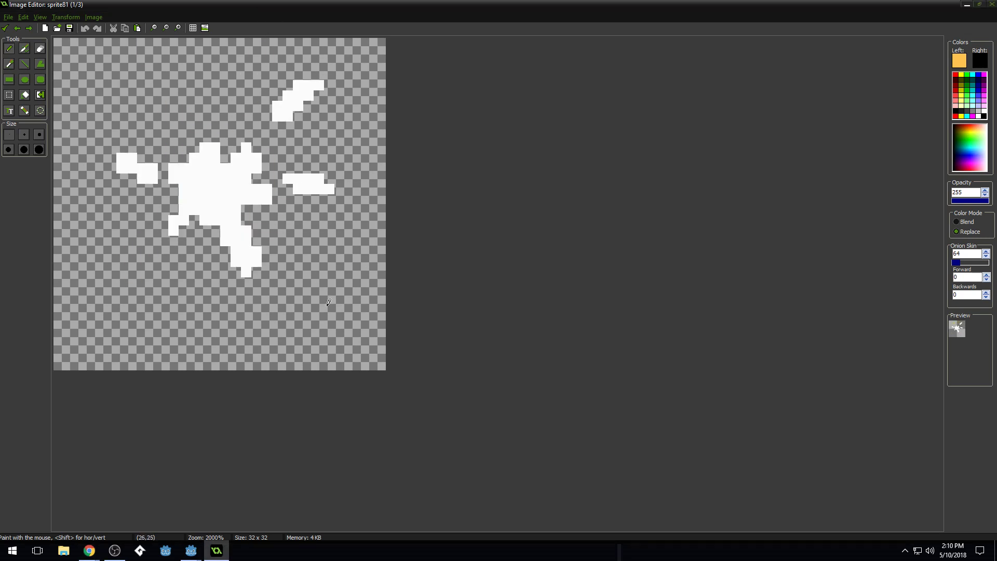
pyautogui.press('Right')
pyautogui.press('Right')
pyautogui.press('Left')
pyautogui.press('Right')
pyautogui.press('Left')
pyautogui.press('Left')
pyautogui.press('Right')
# Paint white over the core of the second frame's splat, checking it against the first frame at a small size.
pyautogui.keyDown('ctrl'); pyautogui.click(210, 174); pyautogui.keyUp('ctrl')
pyautogui.moveTo(174, 179)
pyautogui.mouseDown()
pyautogui.moveTo(175, 152)
pyautogui.moveTo(255, 153)
pyautogui.moveTo(215, 239)
pyautogui.moveTo(244, 216)
pyautogui.moveTo(204, 228)
pyautogui.mouseUp()
pyautogui.scroll(-2, 218, 187)
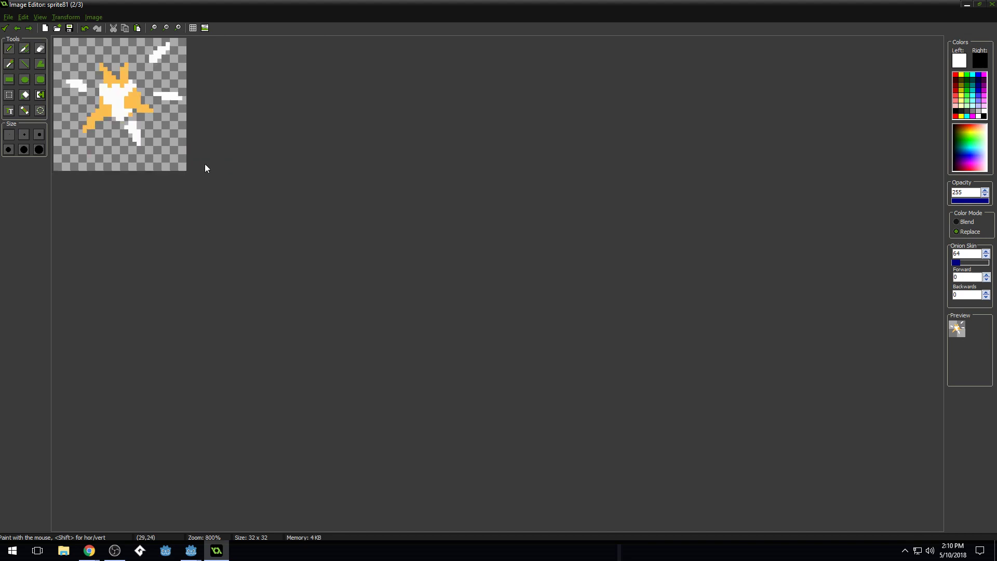
pyautogui.press('Left')
pyautogui.press('Right')
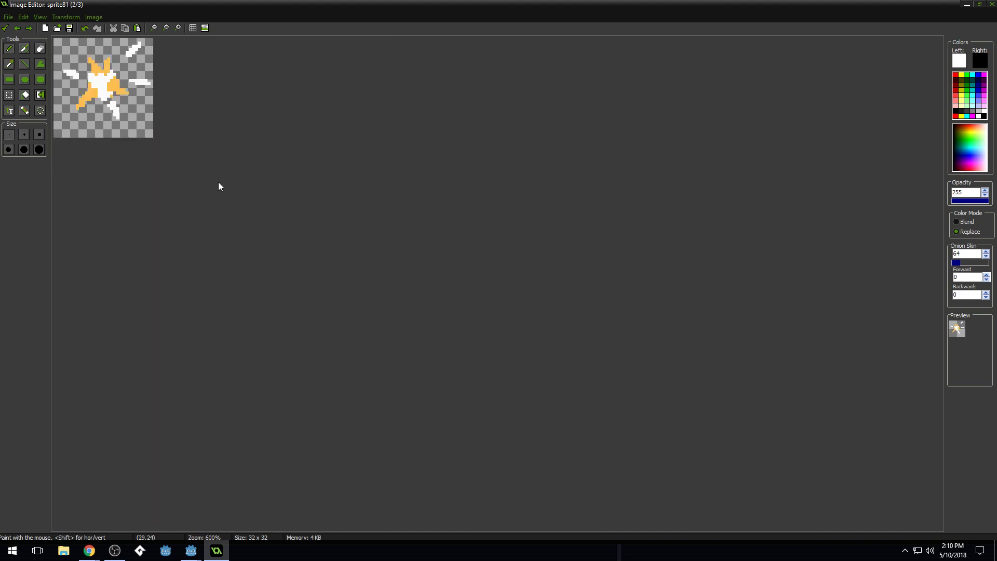
pyautogui.press('Left')
pyautogui.press('Right')
pyautogui.scroll(5, 201, 177)
pyautogui.moveTo(209, 147); pyautogui.dragTo(200, 175)
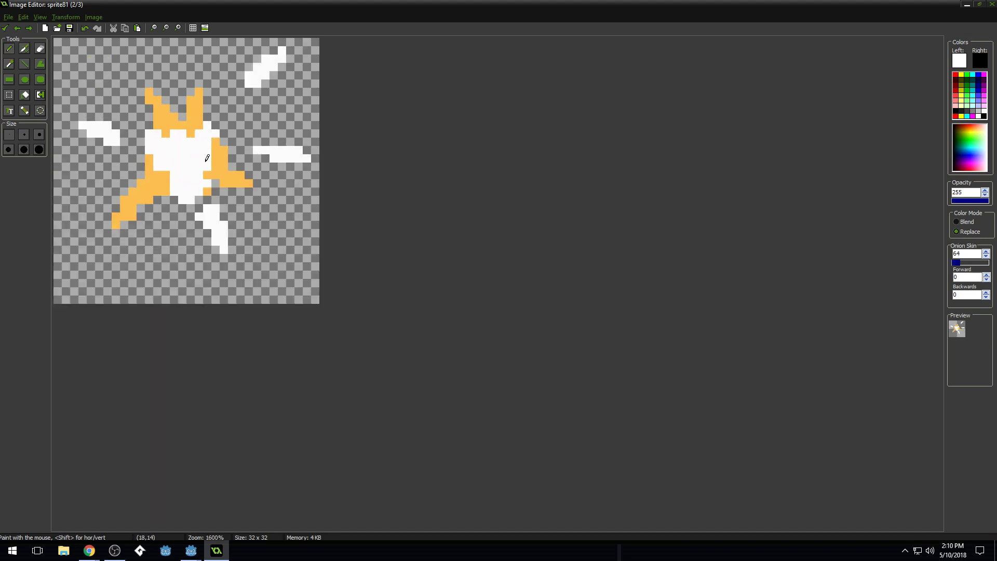
# Play through the three frames repeatedly to examine the burst with the second frame's enlarged white core.
pyautogui.press('Left')
pyautogui.scroll(-2, 315, 180)
pyautogui.scroll(-2, 315, 185)
pyautogui.press('Right')
pyautogui.press('Right')
pyautogui.press('Right')
pyautogui.scroll(-1, 314, 186)
pyautogui.press('Right')
pyautogui.press('Right')
pyautogui.press('Right')
pyautogui.press('Right')
pyautogui.press('Right')
pyautogui.press('Right')
pyautogui.press('Right')
pyautogui.press('Right')
pyautogui.scroll(4, 197, 208)
pyautogui.press('Right')
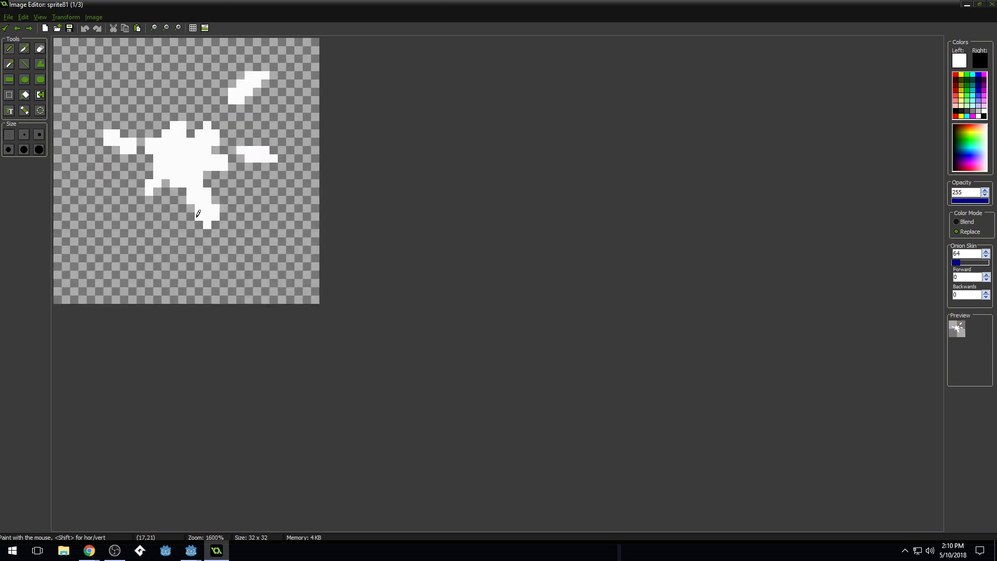
pyautogui.press('Right')
# Paint the middle of the second frame's white core orange, leaving white patches along its sides and lower edge.
pyautogui.keyDown('ctrl'); pyautogui.click(208, 148); pyautogui.keyUp('ctrl')
pyautogui.moveTo(206, 154)
pyautogui.mouseDown()
pyautogui.moveTo(193, 200)
pyautogui.moveTo(205, 162)
pyautogui.moveTo(210, 203)
pyautogui.moveTo(224, 171)
pyautogui.moveTo(237, 193)
pyautogui.moveTo(206, 204)
pyautogui.moveTo(249, 179)
pyautogui.moveTo(256, 187)
pyautogui.mouseUp()
pyautogui.keyDown('ctrl'); pyautogui.click(224, 209); pyautogui.keyUp('ctrl')
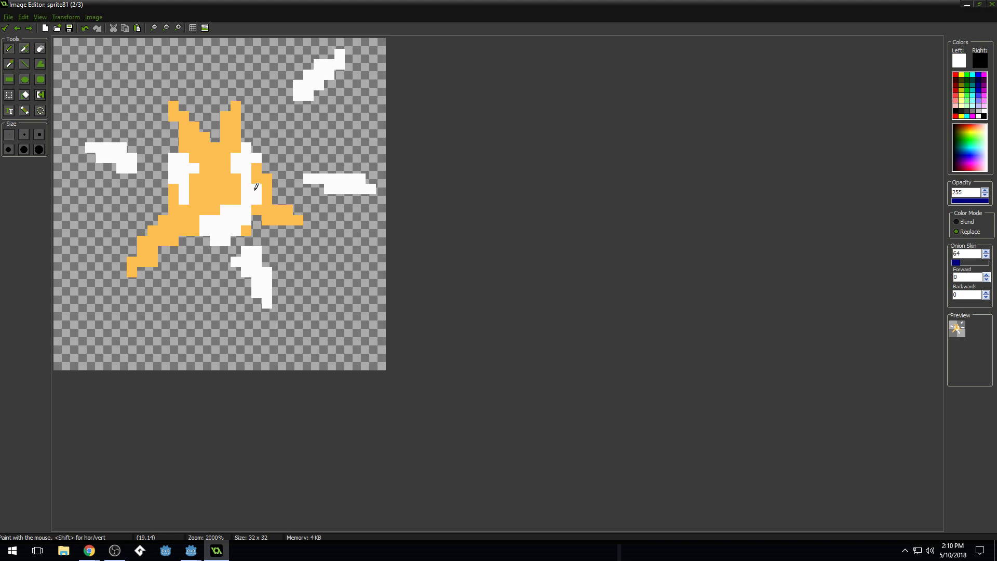
pyautogui.scroll(-3, 238, 151)
pyautogui.scroll(2, 241, 202)
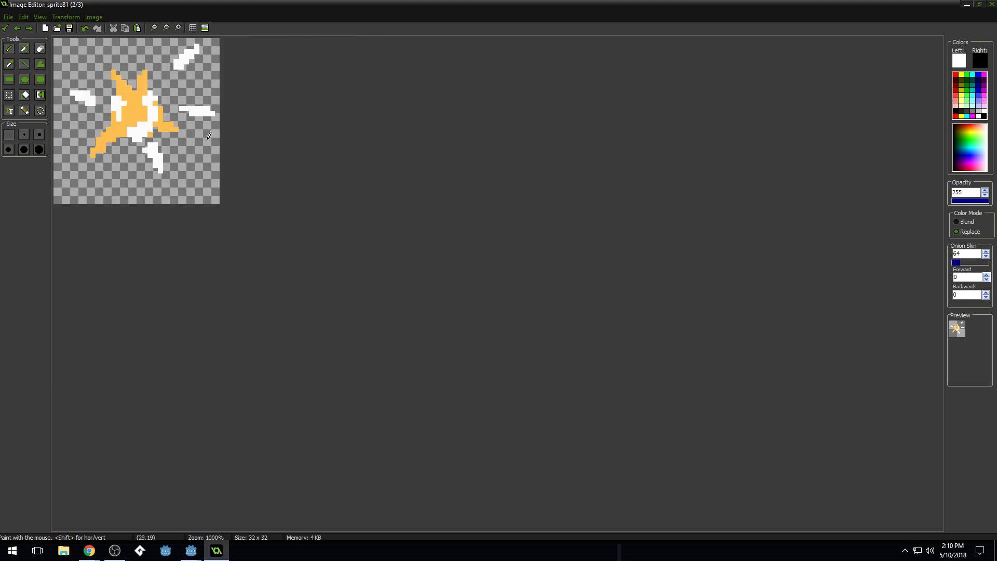
# Cover the core's lower left white pixels with orange and extend the white patch outward along the splat's left edge.
pyautogui.keyDown('ctrl'); pyautogui.click(217, 134); pyautogui.keyUp('ctrl')
pyautogui.scroll(-3, 227, 143)
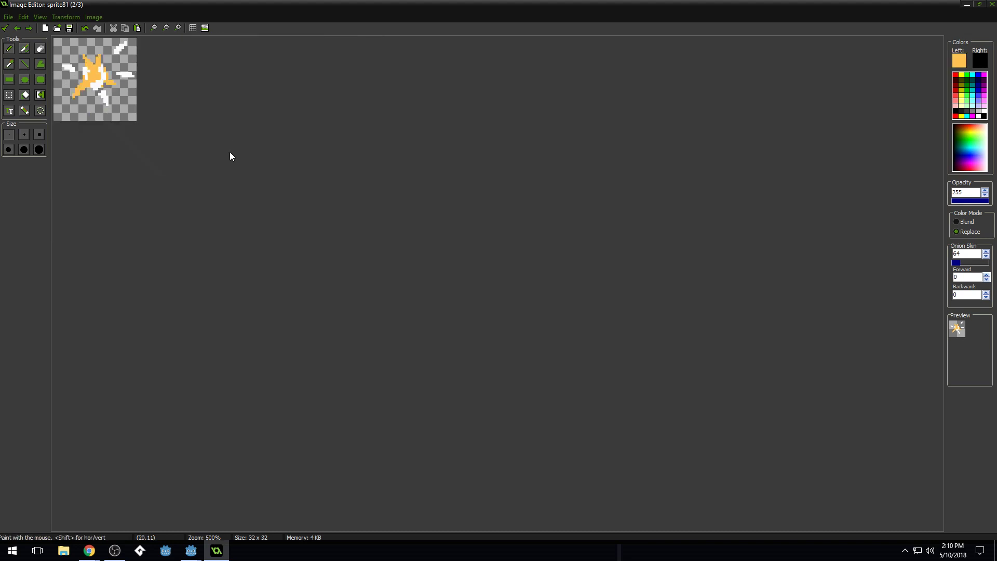
pyautogui.scroll(3, 231, 158)
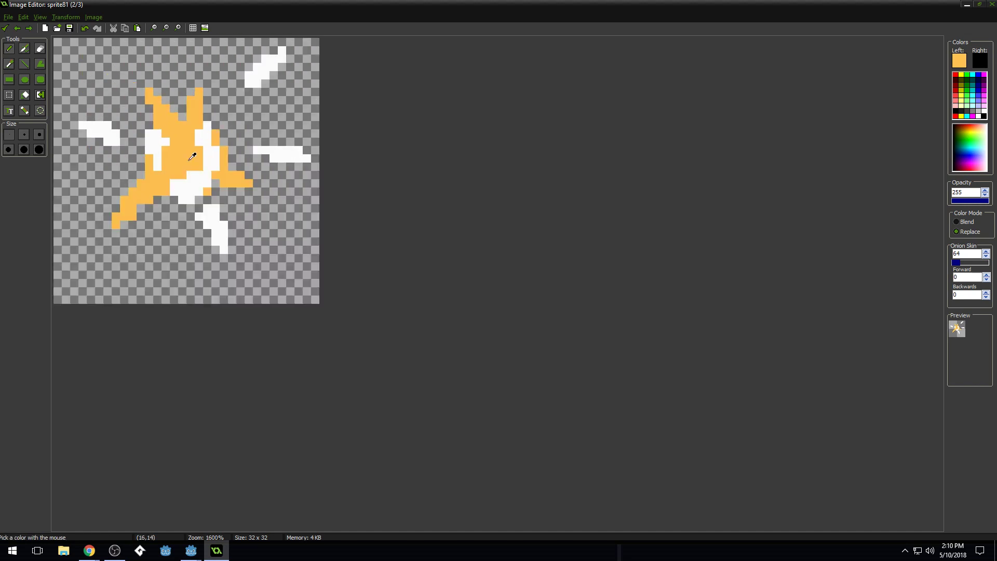
pyautogui.moveTo(164, 166)
pyautogui.mouseDown()
pyautogui.moveTo(173, 134)
pyautogui.moveTo(143, 150)
pyautogui.mouseUp()
pyautogui.keyDown('ctrl'); pyautogui.click(155, 136); pyautogui.keyUp('ctrl')
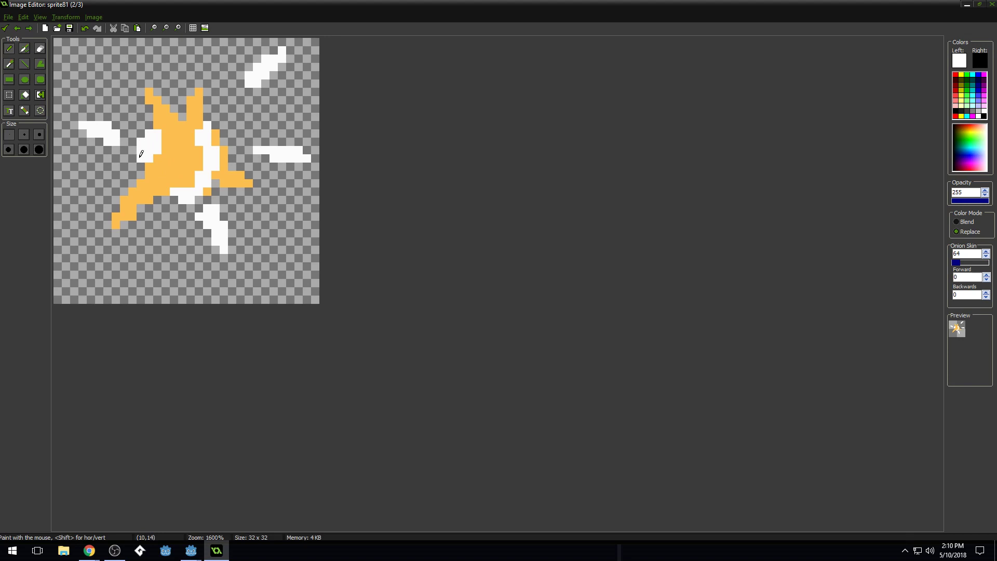
# Flip between the second frame and its neighbours to examine the white-edged orange core in motion.
pyautogui.scroll(-3, 162, 149)
pyautogui.press('Right')
pyautogui.press('Left')
pyautogui.press('Left')
pyautogui.press('Right')
pyautogui.press('Right')
pyautogui.press('Left')
# Add thin white crescents along the lower right and upper left edges of the third frame's orange ball.
pyautogui.scroll(5, 210, 195)
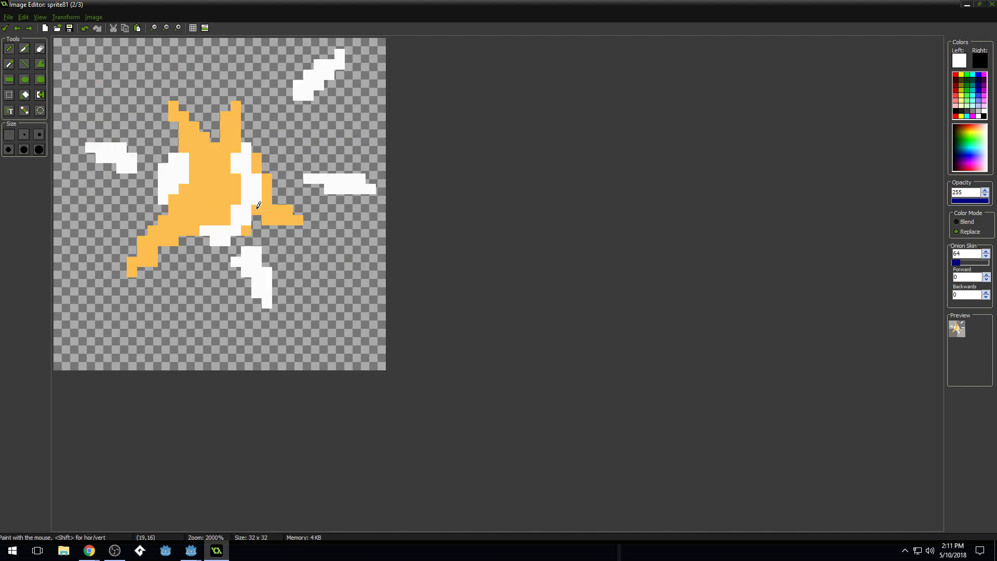
pyautogui.moveTo(267, 188); pyautogui.dragTo(246, 219)
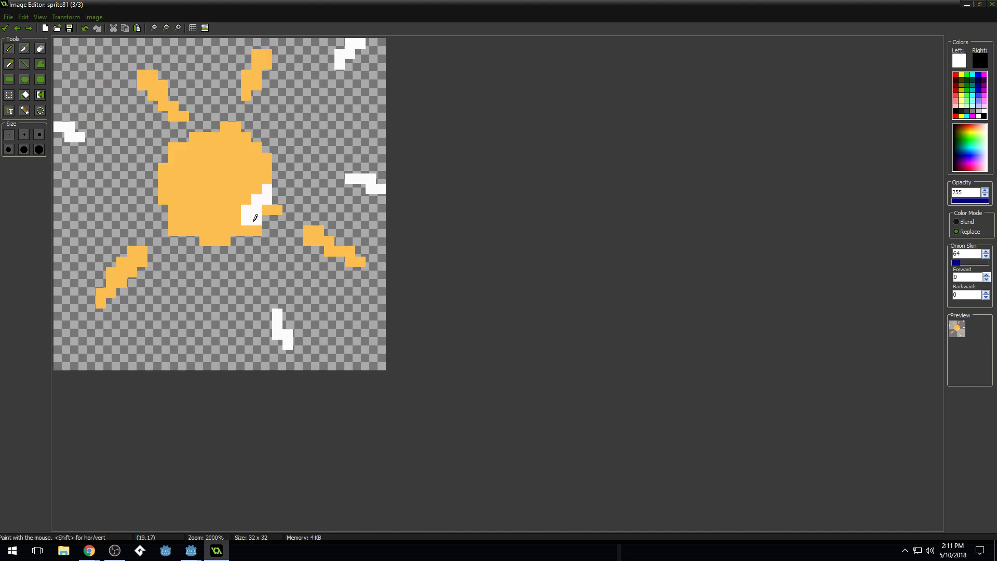
pyautogui.moveTo(257, 219); pyautogui.dragTo(257, 231)
pyautogui.keyDown('ctrl'); pyautogui.click(218, 163); pyautogui.keyUp('ctrl')
pyautogui.moveTo(258, 209); pyautogui.dragTo(249, 208)
pyautogui.keyDown('ctrl'); pyautogui.click(264, 210); pyautogui.keyUp('ctrl')
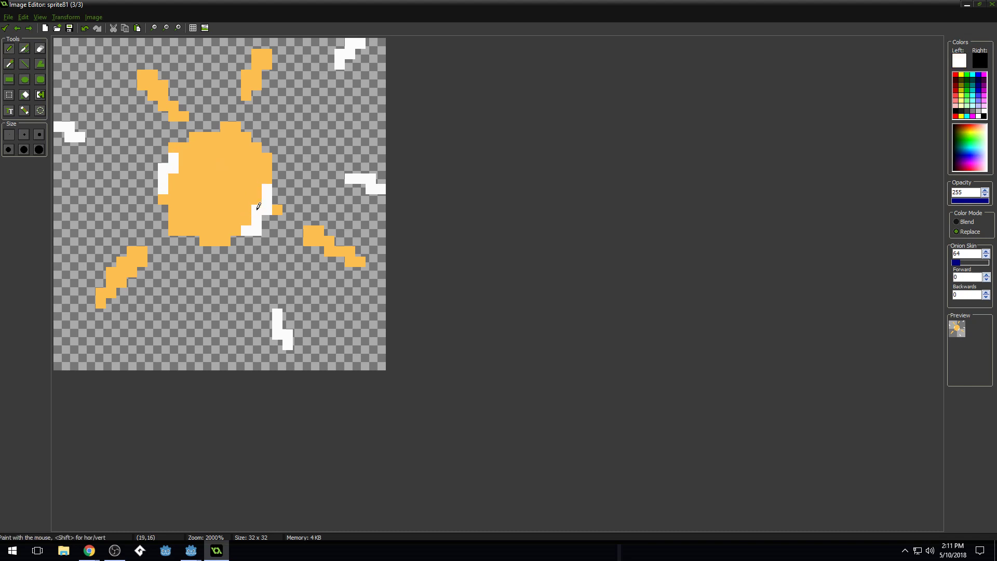
pyautogui.click(256, 210)
# Play through the three frames at small and large zoom to examine the ball's white edge highlights.
pyautogui.scroll(-1, 287, 163)
pyautogui.press('Left')
pyautogui.press('Left')
pyautogui.scroll(-2, 283, 173)
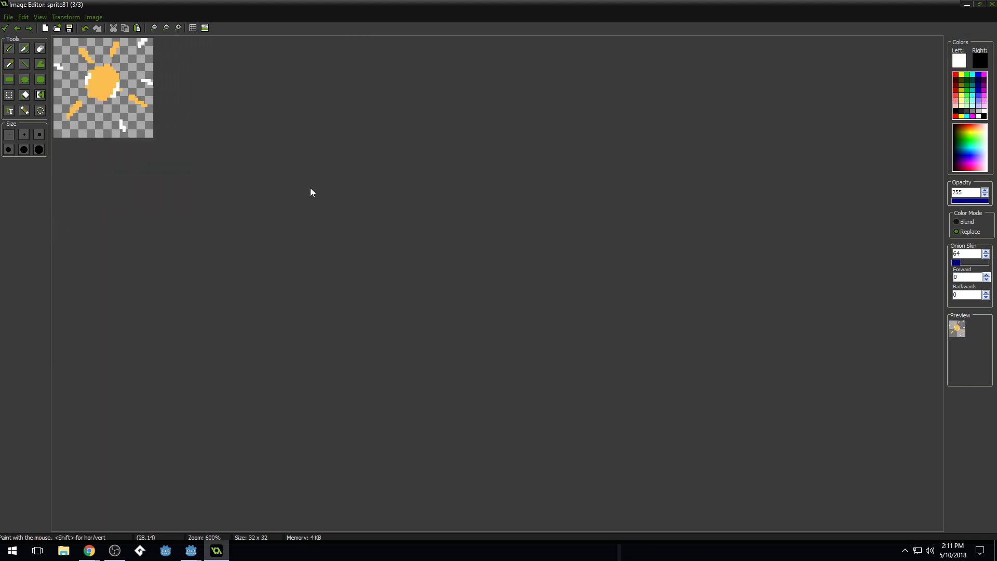
pyautogui.press('Right')
pyautogui.press('Right')
pyautogui.press('Right')
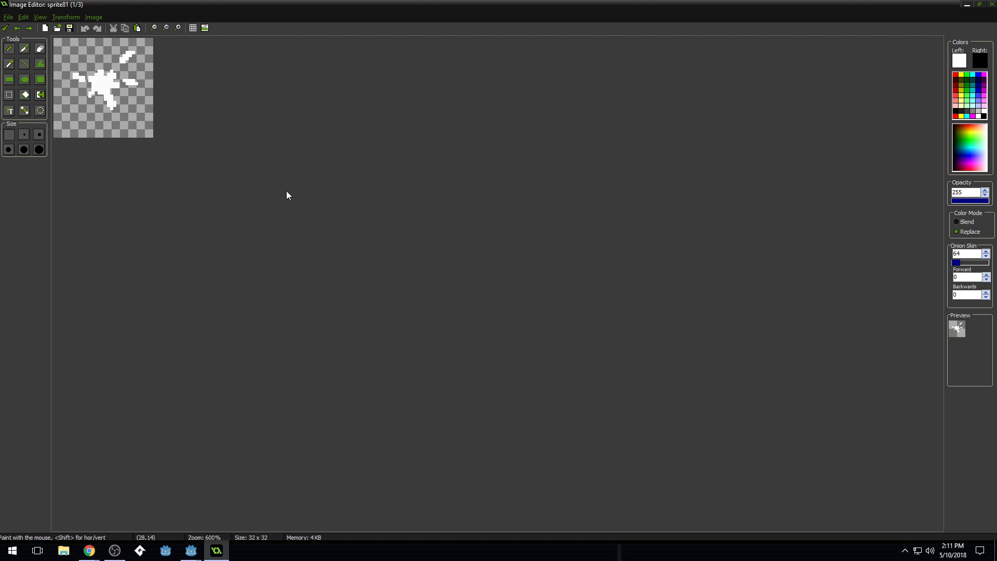
pyautogui.press('Right')
pyautogui.scroll(4, 303, 190)
pyautogui.press('Right')
pyautogui.press('Right')
pyautogui.press('Right')
pyautogui.scroll(1, 216, 227)
pyautogui.press('Right')
pyautogui.press('Right')
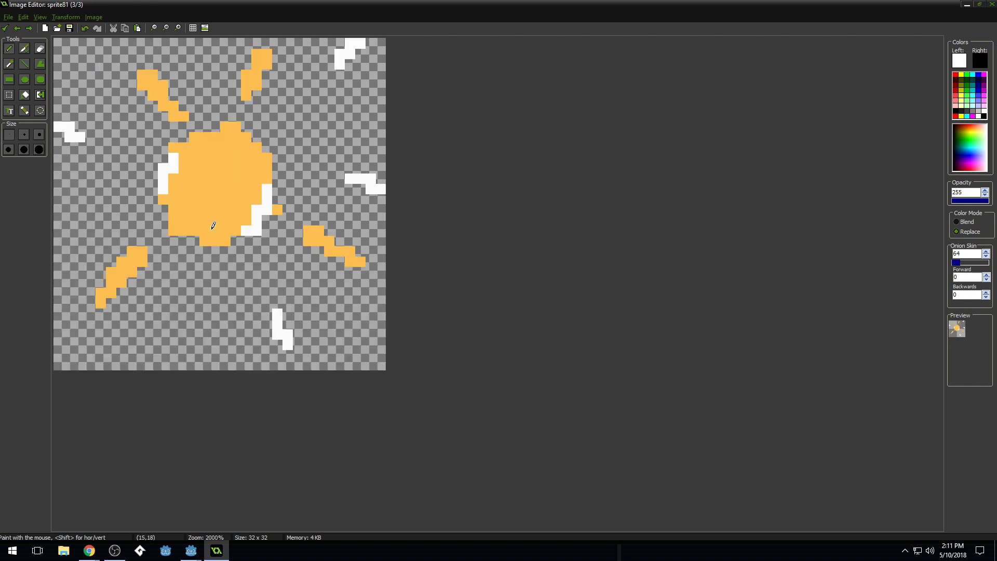
# Accept the image edits, duplicate the last frame as a fourth frame and open the copy for editing.
pyautogui.click(6, 28)
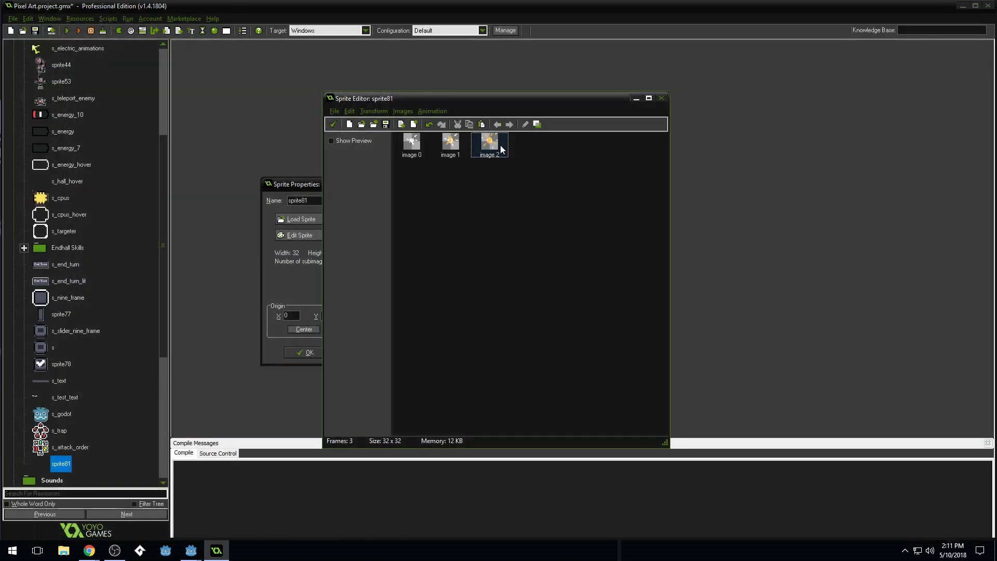
pyautogui.hotkey('ctrl', 'c')
pyautogui.hotkey('ctrl', 'v')
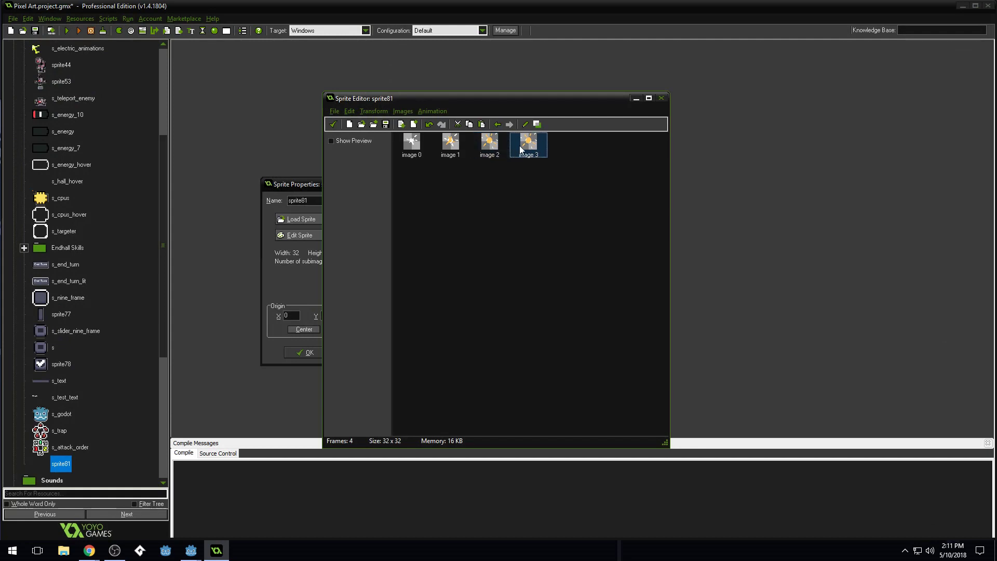
pyautogui.doubleClick(520, 149)
# Erase all the small detached white streaks around the edges of the fourth frame.
pyautogui.scroll(8, 275, 244)
pyautogui.moveTo(134, 168)
pyautogui.mouseDown()
pyautogui.moveTo(73, 156)
pyautogui.moveTo(104, 145)
pyautogui.mouseUp()
pyautogui.moveTo(408, 71); pyautogui.dragTo(437, 51)
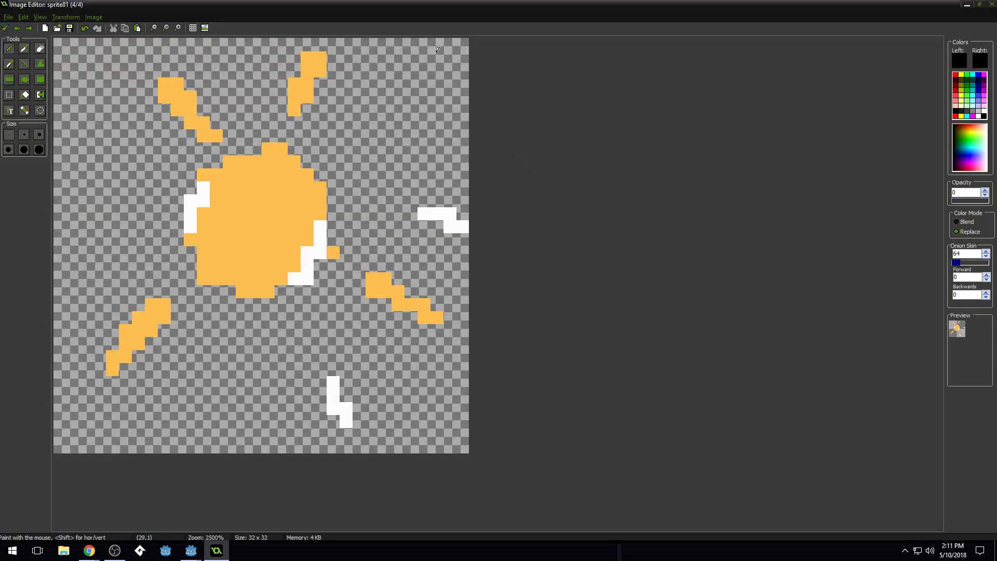
pyautogui.moveTo(420, 224); pyautogui.dragTo(444, 223)
pyautogui.moveTo(347, 369); pyautogui.dragTo(339, 415)
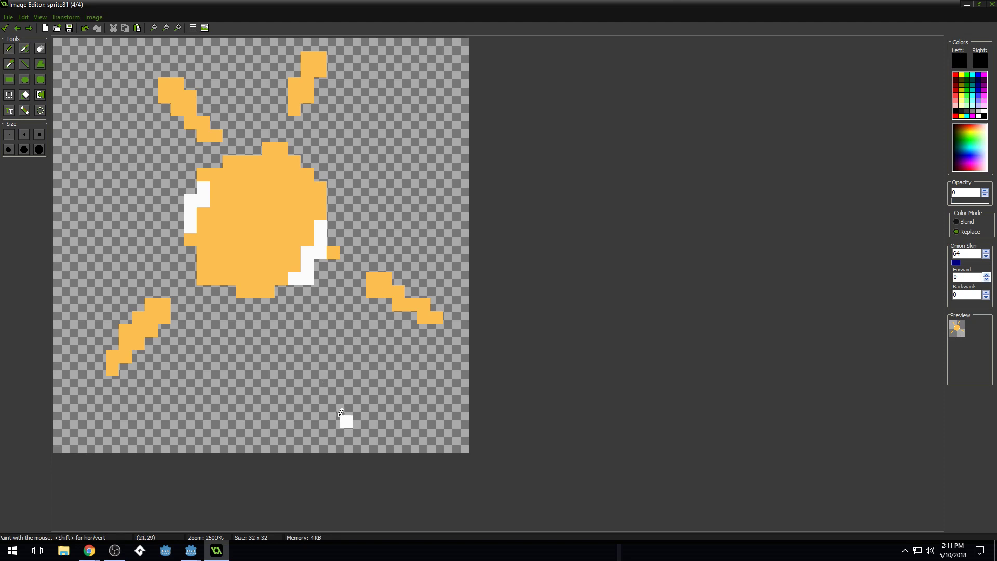
pyautogui.click(344, 420)
# Move each of the four orange streaks in the fourth frame one or two pixels outward from the ball.
pyautogui.click(9, 95)
pyautogui.moveTo(357, 252)
pyautogui.mouseDown()
pyautogui.moveTo(439, 344)
pyautogui.moveTo(451, 345)
pyautogui.moveTo(425, 333)
pyautogui.mouseUp()
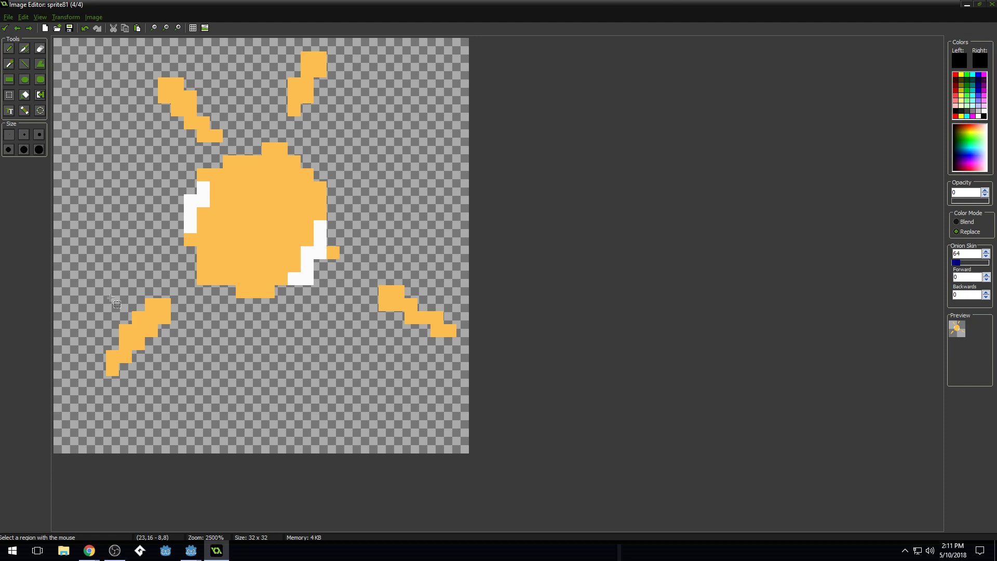
pyautogui.moveTo(83, 274); pyautogui.dragTo(137, 400)
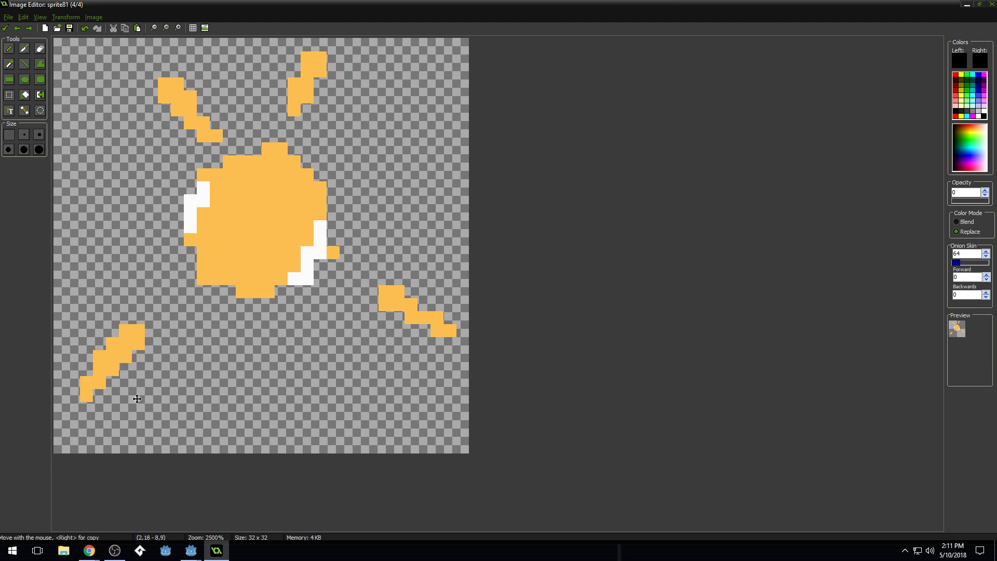
pyautogui.moveTo(121, 66); pyautogui.dragTo(195, 91)
pyautogui.moveTo(268, 45); pyautogui.dragTo(352, 109)
pyautogui.click(463, 149)
pyautogui.click(442, 161)
# Cycle through all four frames repeatedly to examine how the orange streaks fly outward.
pyautogui.press('Left')
pyautogui.press('Right')
pyautogui.press('Right')
pyautogui.press('Right')
pyautogui.press('Right')
pyautogui.press('Right')
pyautogui.press('Right')
pyautogui.press('Right')
pyautogui.press('Right')
pyautogui.press('Right')
pyautogui.press('Right')
pyautogui.press('Right')
pyautogui.press('Right')
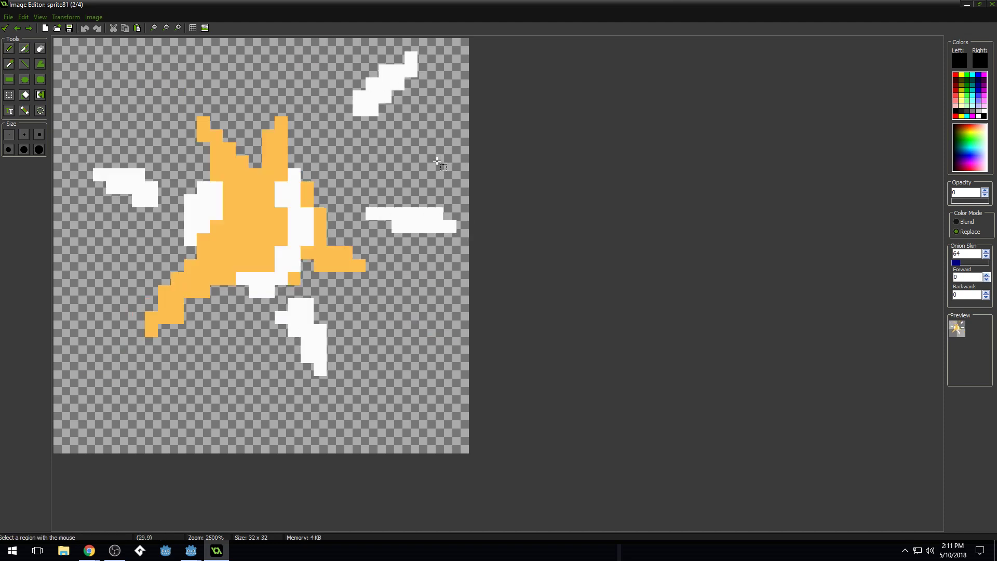
pyautogui.press('Right')
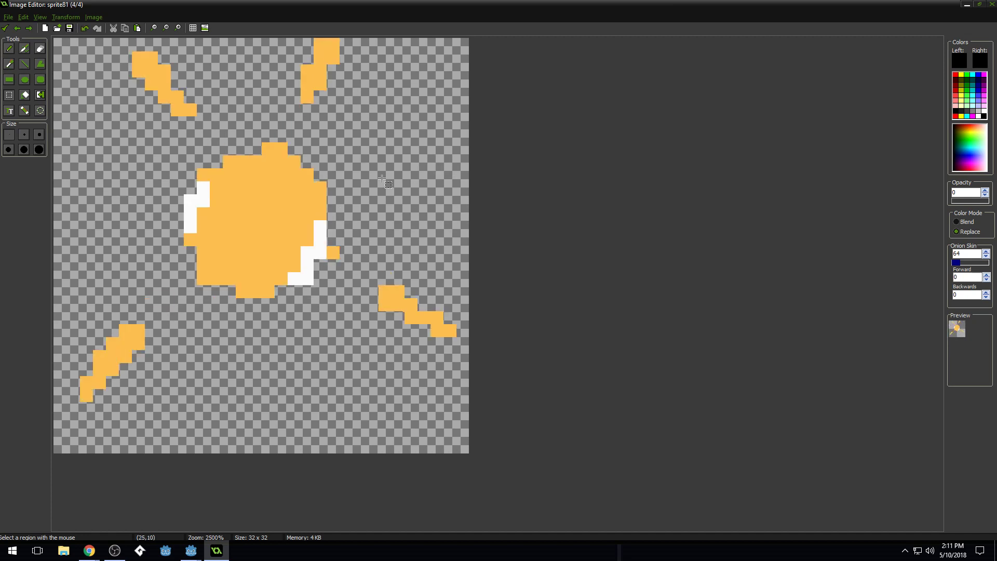
pyautogui.press('Right')
pyautogui.press('Right')
pyautogui.press('Right')
pyautogui.press('Right')
# Erase edge pixels from the fourth frame's orange streaks to make them thinner and slightly broken.
pyautogui.press('d')
pyautogui.press('f')
pyautogui.press('d')
pyautogui.click(152, 89)
pyautogui.click(177, 110)
pyautogui.click(320, 83)
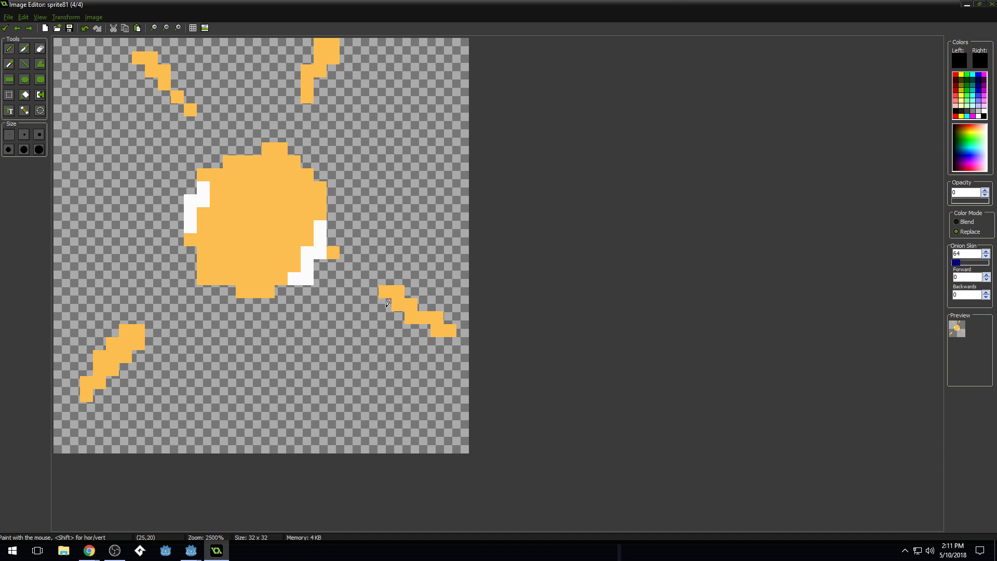
pyautogui.click(410, 317)
pyautogui.click(94, 359)
# Compare the fourth frame's thinned streaks with the preceding frames at different zoom levels.
pyautogui.scroll(-4, 224, 263)
pyautogui.press('Left')
pyautogui.press('Right')
pyautogui.scroll(4, 224, 263)
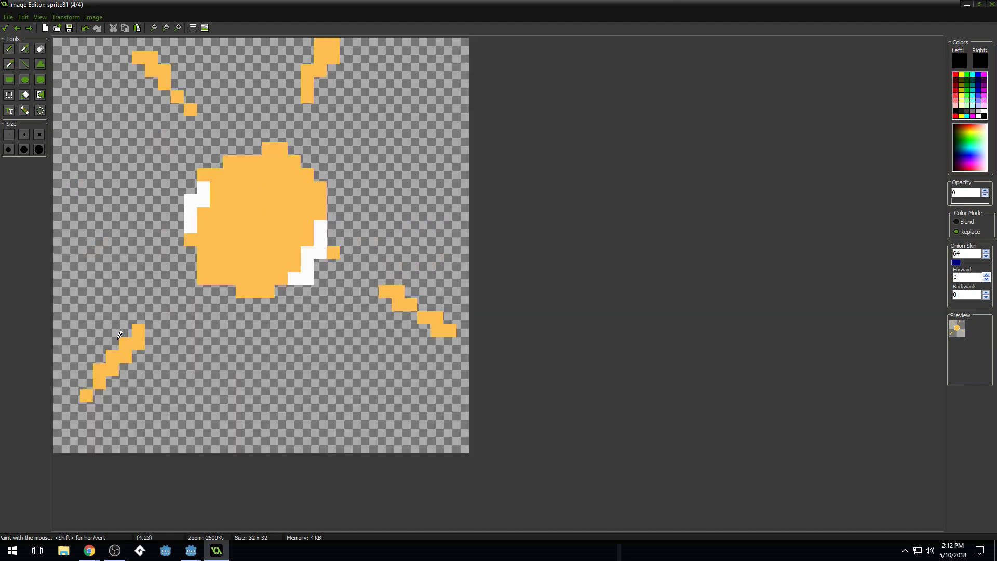
pyautogui.press('Left')
pyautogui.press('Right')
pyautogui.press('Left')
pyautogui.press('Left')
pyautogui.scroll(-3, 393, 287)
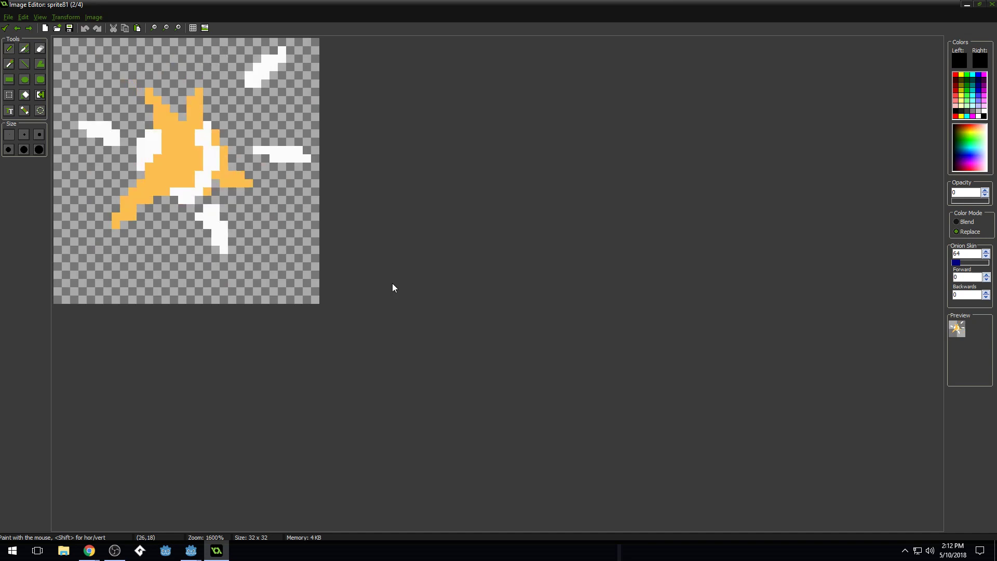
pyautogui.press('Right')
pyautogui.press('Right')
# Cover the fourth frame's white ball highlights with orange and enlarge the ball to about 12 by 13 pixels.
pyautogui.scroll(3, 213, 253)
pyautogui.keyDown('ctrl'); pyautogui.click(235, 234); pyautogui.keyUp('ctrl')
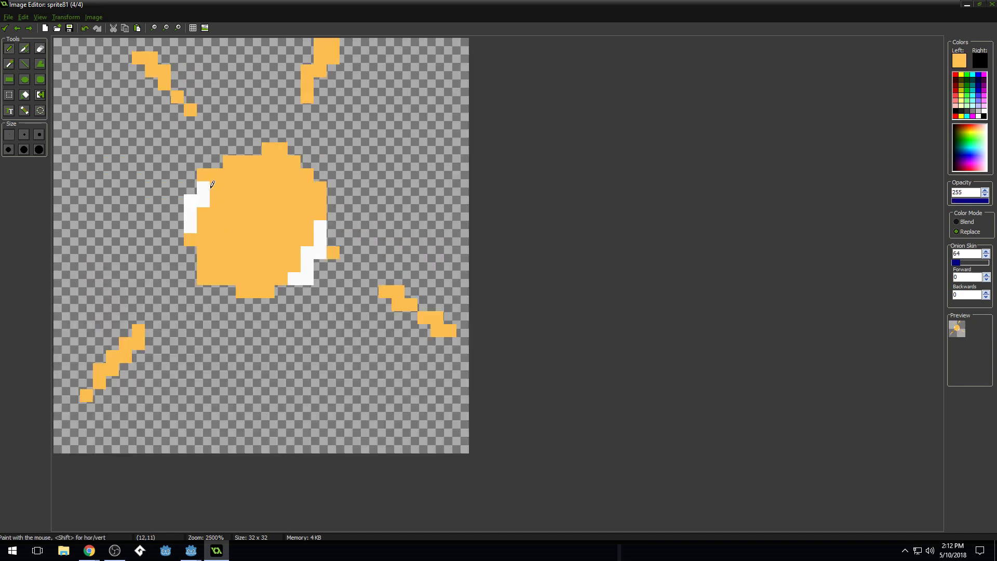
pyautogui.moveTo(199, 214)
pyautogui.mouseDown()
pyautogui.moveTo(189, 201)
pyautogui.moveTo(306, 229)
pyautogui.moveTo(294, 270)
pyautogui.moveTo(318, 240)
pyautogui.moveTo(332, 183)
pyautogui.moveTo(286, 149)
pyautogui.moveTo(214, 165)
pyautogui.moveTo(200, 250)
pyautogui.moveTo(234, 305)
pyautogui.moveTo(297, 292)
pyautogui.moveTo(329, 256)
pyautogui.mouseUp()
pyautogui.scroll(-1, 347, 220)
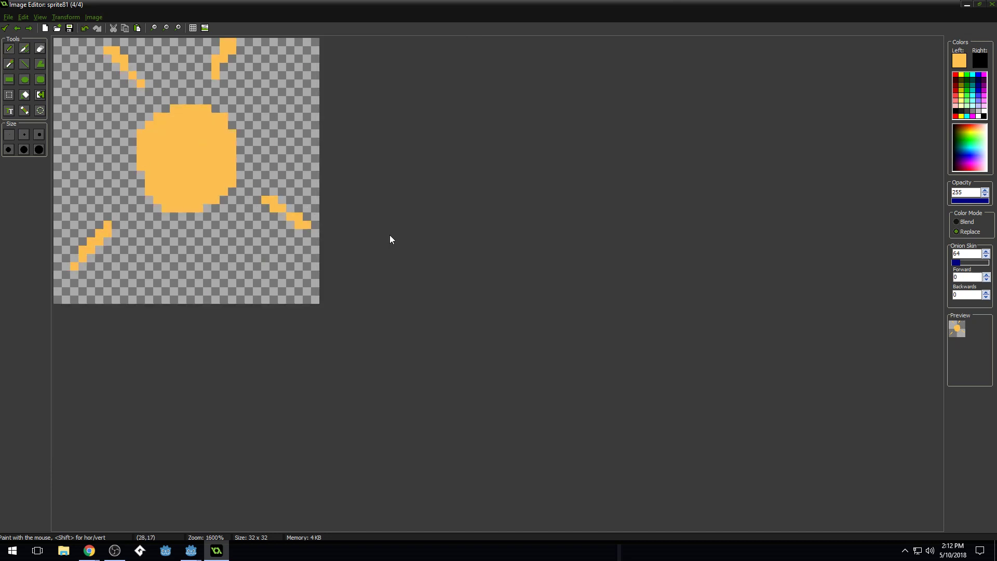
pyautogui.scroll(1, 322, 237)
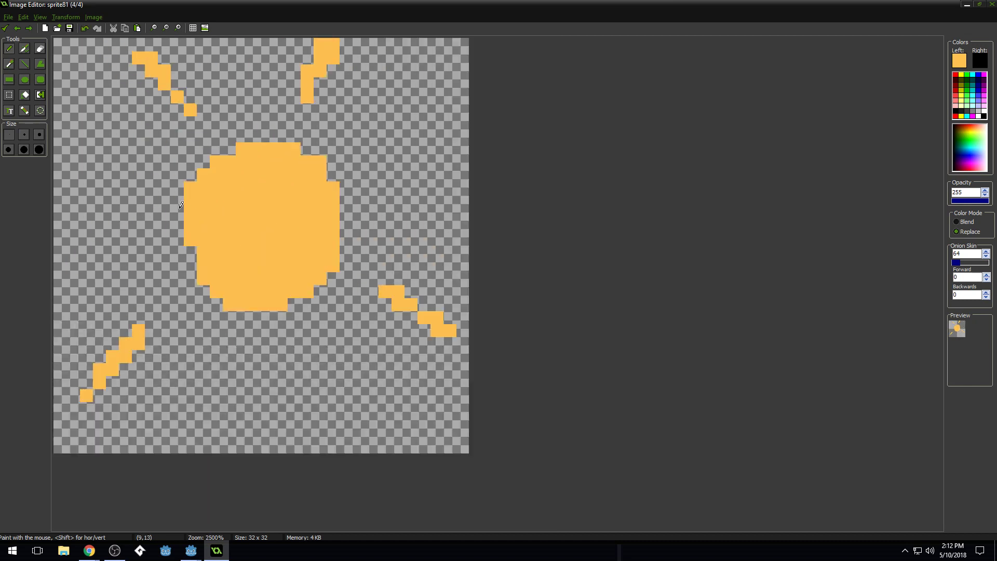
# Extend the left edge of the fourth frame's ball outward with a small orange bulge and trim the neighbouring pixels.
pyautogui.moveTo(182, 217)
pyautogui.mouseDown()
pyautogui.moveTo(182, 237)
pyautogui.moveTo(178, 216)
pyautogui.mouseUp()
pyautogui.keyDown('ctrl'); pyautogui.click(175, 179); pyautogui.keyUp('ctrl')
pyautogui.click(178, 198)
pyautogui.scroll(-2, 284, 179)
pyautogui.scroll(1, 285, 181)
pyautogui.scroll(-2, 256, 182)
# Step back and forth through the frames to examine how the ball's new outline animates.
pyautogui.press('Left')
pyautogui.press('Right')
pyautogui.press('Right')
pyautogui.scroll(3, 229, 199)
pyautogui.press('Right')
pyautogui.press('Right')
pyautogui.press('Right')
pyautogui.press('Left')
pyautogui.press('Right')
pyautogui.press('Right')
pyautogui.press('Left')
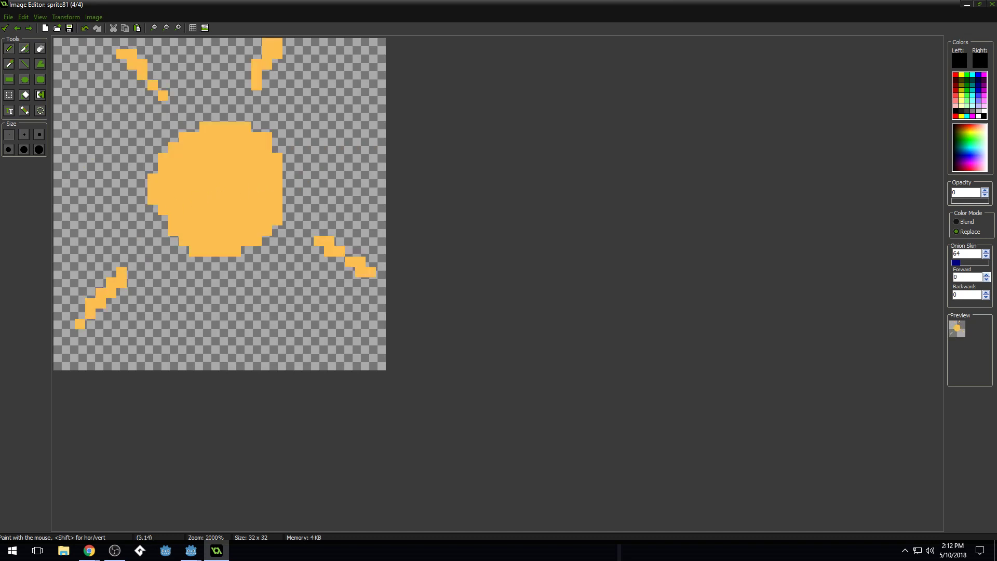
# Erase a hole inside the right half of the fourth frame's ball and a notch in its upper-left edge.
pyautogui.hotkey('alt', 'Tab')
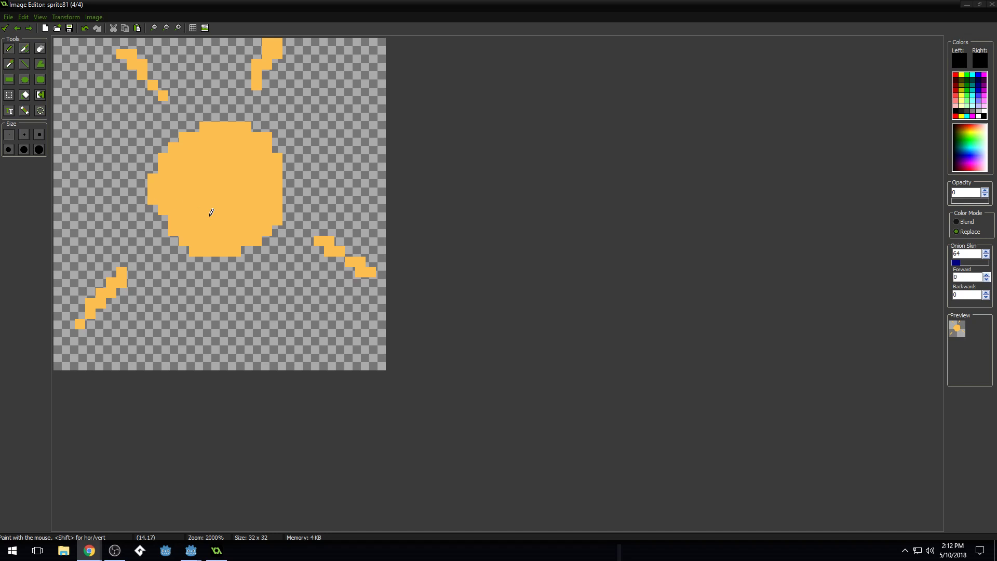
pyautogui.scroll(2, 212, 212)
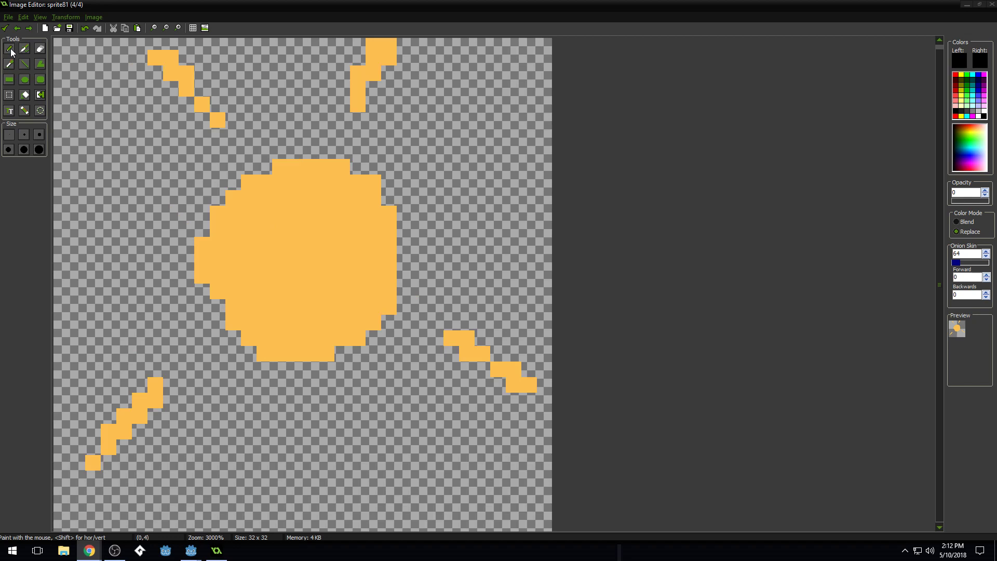
pyautogui.click(10, 49)
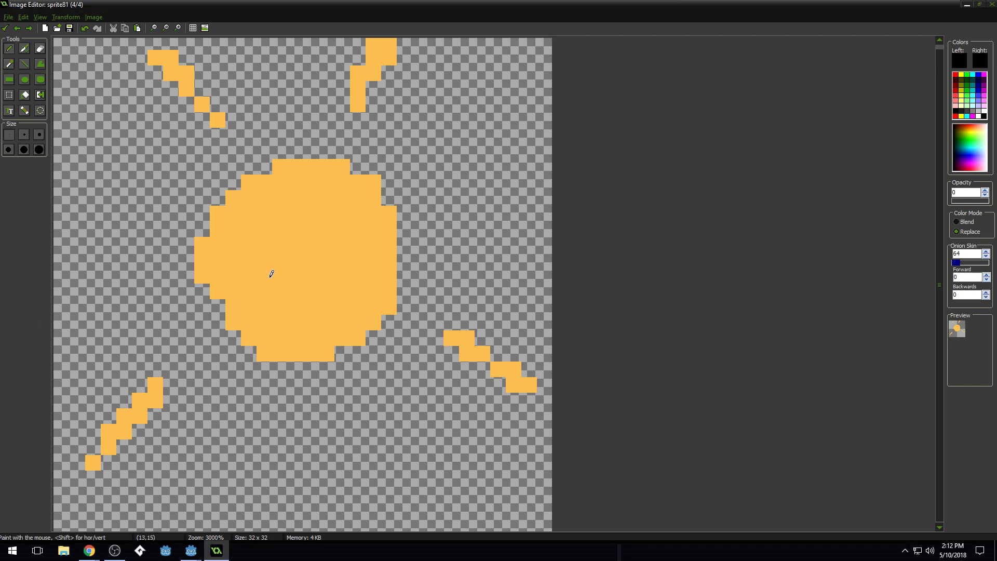
pyautogui.moveTo(328, 254)
pyautogui.mouseDown()
pyautogui.moveTo(327, 291)
pyautogui.moveTo(343, 287)
pyautogui.moveTo(355, 253)
pyautogui.mouseUp()
pyautogui.moveTo(239, 196)
pyautogui.mouseDown()
pyautogui.moveTo(235, 203)
pyautogui.moveTo(270, 170)
pyautogui.mouseUp()
pyautogui.keyDown('ctrl'); pyautogui.click(265, 185); pyautogui.keyUp('ctrl')
# Compare the fourth frame's hollowed ball with the third frame at a smaller zoom.
pyautogui.scroll(-1, 318, 178)
pyautogui.scroll(-2, 274, 219)
pyautogui.press('Left')
pyautogui.press('Right')
pyautogui.press('Left')
pyautogui.press('Right')
pyautogui.press('Left')
pyautogui.scroll(1, 202, 176)
pyautogui.press('Right')
pyautogui.scroll(1, 222, 201)
# Narrow the hole in the fourth frame's ball with orange into a thin diagonal crescent along its lower-right side.
pyautogui.keyDown('ctrl'); pyautogui.click(240, 210); pyautogui.keyUp('ctrl')
pyautogui.moveTo(233, 218); pyautogui.dragTo(264, 201)
pyautogui.keyDown('ctrl'); pyautogui.click(263, 183); pyautogui.keyUp('ctrl')
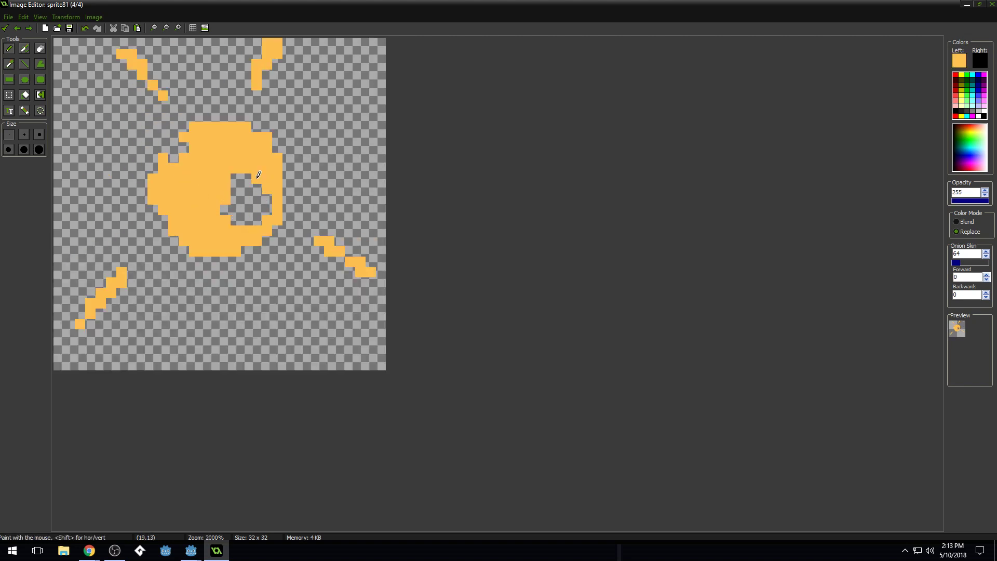
pyautogui.moveTo(239, 167)
pyautogui.mouseDown()
pyautogui.moveTo(210, 211)
pyautogui.moveTo(224, 229)
pyautogui.mouseUp()
pyautogui.keyDown('ctrl'); pyautogui.click(239, 212); pyautogui.keyUp('ctrl')
pyautogui.keyDown('ctrl'); pyautogui.click(226, 181); pyautogui.keyUp('ctrl')
pyautogui.click(236, 208)
pyautogui.keyDown('ctrl'); pyautogui.click(260, 183); pyautogui.keyUp('ctrl')
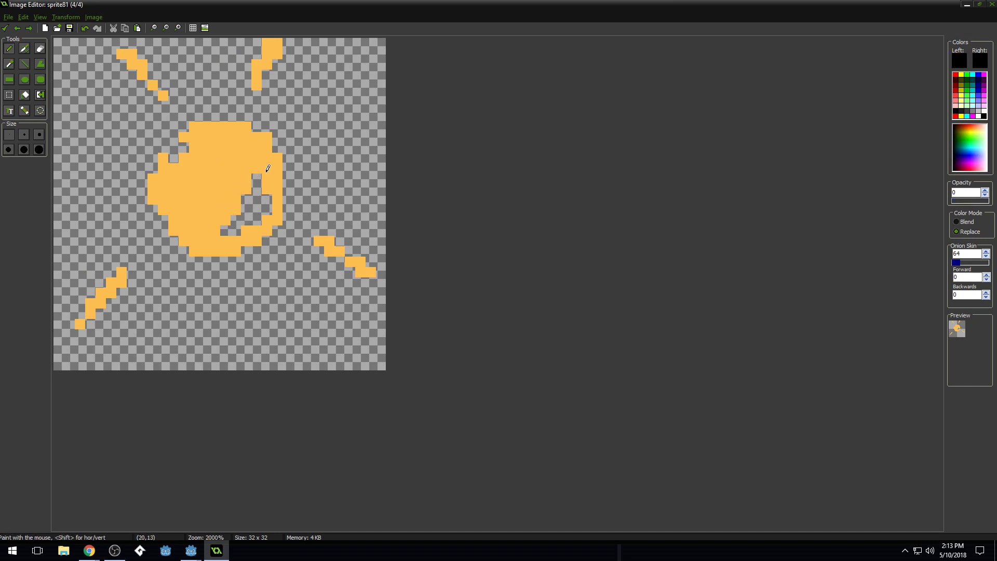
pyautogui.scroll(-3, 258, 197)
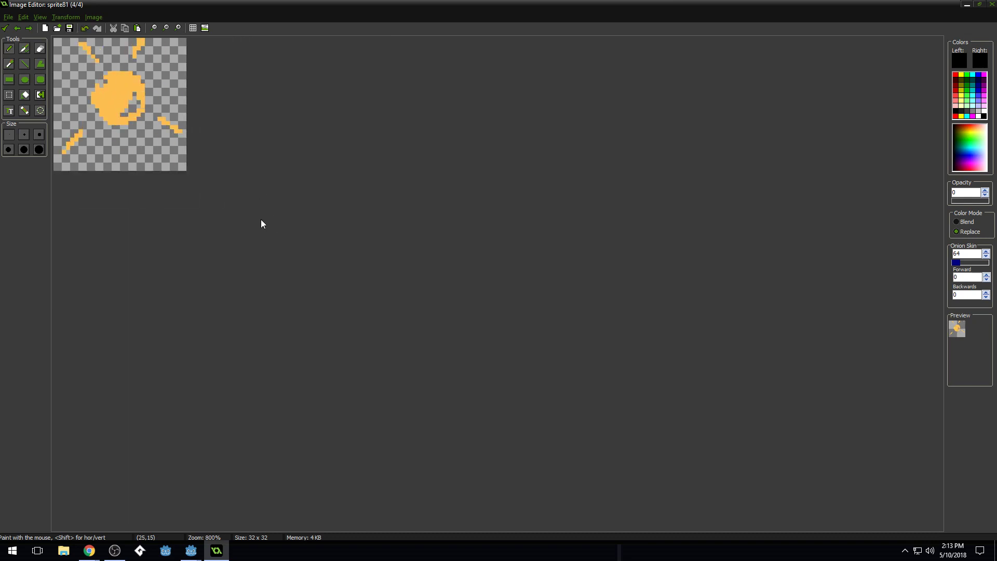
pyautogui.scroll(-1, 260, 222)
pyautogui.scroll(2, 249, 222)
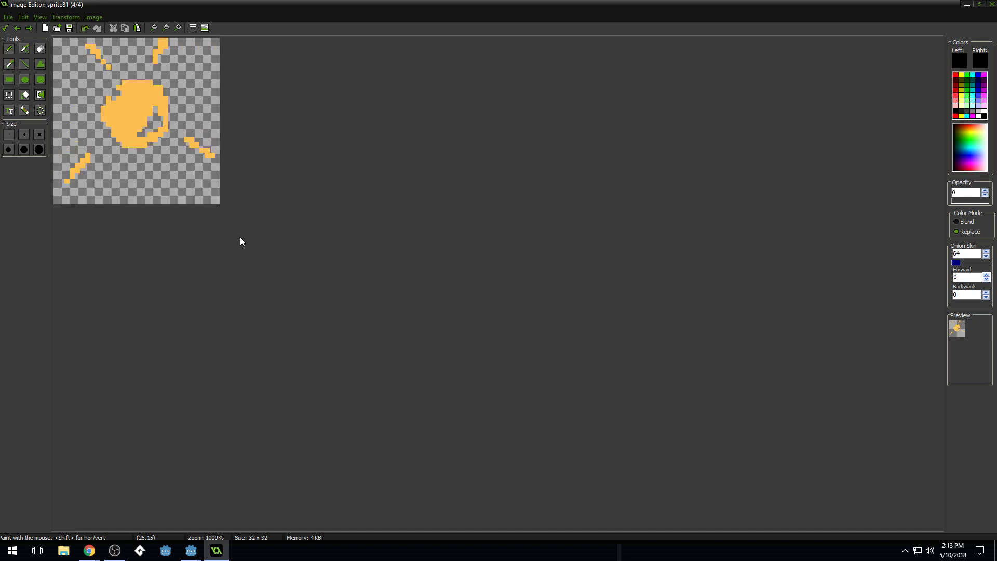
pyautogui.scroll(1, 224, 252)
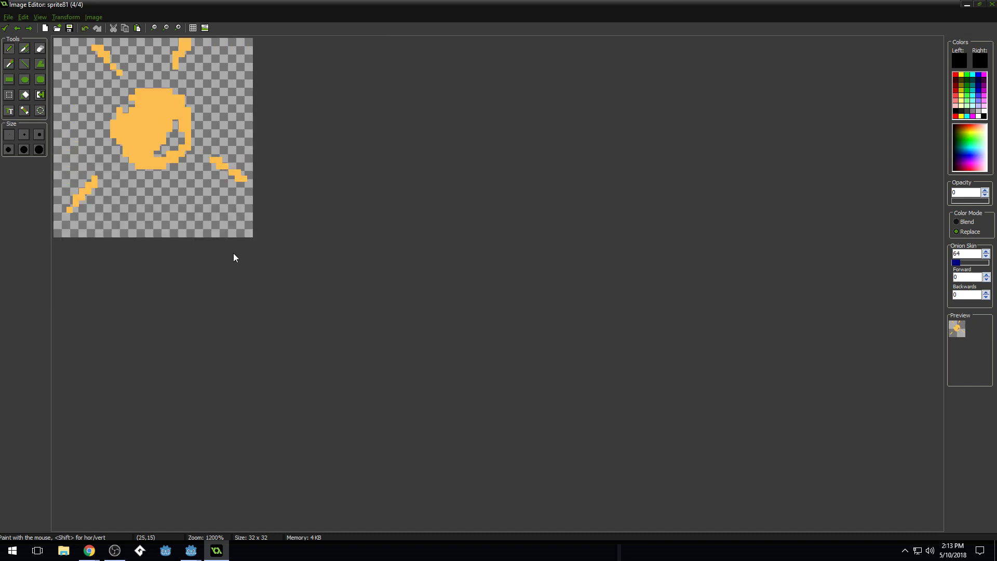
# Accept the fourth frame, duplicate it as a fifth frame and open the copy for editing.
pyautogui.click(5, 29)
pyautogui.hotkey('ctrl', 'c')
pyautogui.hotkey('ctrl', 'v')
pyautogui.doubleClick(578, 148)
# Move the fifth frame's lower-left streak outward to the canvas edge and erase its inner end.
pyautogui.scroll(5, 291, 291)
pyautogui.keyDown('ctrl'); pyautogui.click(106, 442); pyautogui.keyUp('ctrl')
pyautogui.moveTo(81, 460)
pyautogui.mouseDown()
pyautogui.moveTo(93, 478)
pyautogui.moveTo(69, 489)
pyautogui.moveTo(87, 488)
pyautogui.moveTo(78, 493)
pyautogui.mouseUp()
pyautogui.keyDown('ctrl'); pyautogui.click(89, 490); pyautogui.keyUp('ctrl')
pyautogui.moveTo(107, 451)
pyautogui.mouseDown()
pyautogui.moveTo(111, 432)
pyautogui.moveTo(125, 433)
pyautogui.mouseUp()
# Shift the fifth frame's upper-left streak outward to the canvas edge and trim it into a short broken piece.
pyautogui.moveTo(219, 121)
pyautogui.mouseDown()
pyautogui.moveTo(186, 70)
pyautogui.moveTo(145, 46)
pyautogui.mouseUp()
pyautogui.keyDown('ctrl'); pyautogui.click(158, 51); pyautogui.keyUp('ctrl')
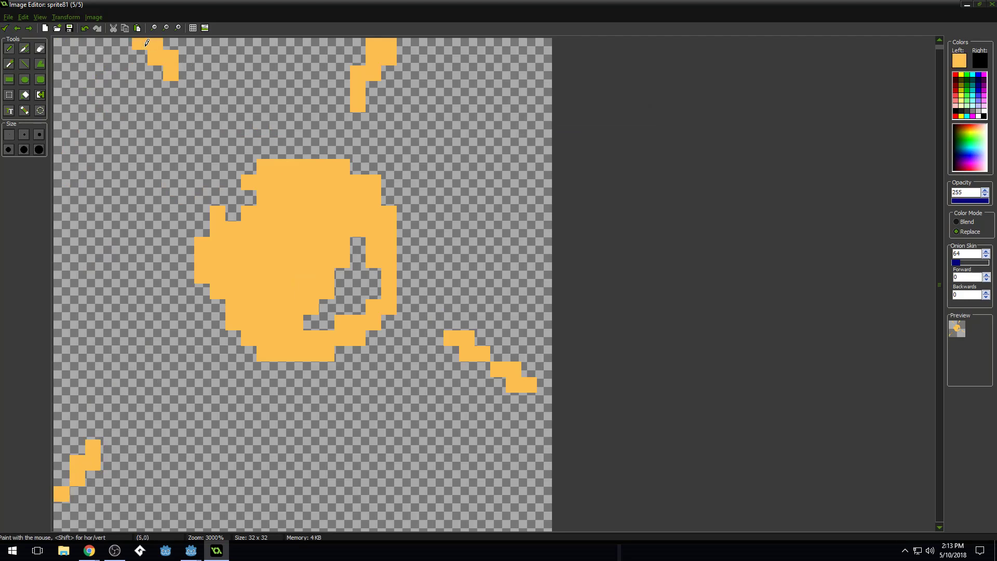
pyautogui.keyDown('ctrl'); pyautogui.click(167, 45); pyautogui.keyUp('ctrl')
pyautogui.click(159, 46)
pyautogui.keyDown('ctrl'); pyautogui.click(174, 56); pyautogui.keyUp('ctrl')
pyautogui.click(155, 44)
pyautogui.keyDown('ctrl'); pyautogui.click(169, 44); pyautogui.keyUp('ctrl')
pyautogui.click(170, 57)
# Erase the fifth frame's upper-right streak down to a small orange remnant at the canvas edge.
pyautogui.moveTo(372, 73)
pyautogui.mouseDown()
pyautogui.moveTo(357, 104)
pyautogui.moveTo(374, 42)
pyautogui.mouseUp()
pyautogui.click(392, 56)
pyautogui.keyDown('ctrl'); pyautogui.click(389, 45); pyautogui.keyUp('ctrl')
pyautogui.click(404, 46)
pyautogui.scroll(1, 410, 157)
pyautogui.keyDown('ctrl'); pyautogui.click(425, 133); pyautogui.keyUp('ctrl')
pyautogui.click(405, 45)
# Extend the fifth frame's lower-right streak to the canvas edge and erase its inner part.
pyautogui.keyDown('ctrl'); pyautogui.click(537, 389); pyautogui.keyUp('ctrl')
pyautogui.click(544, 404)
pyautogui.keyDown('ctrl'); pyautogui.click(544, 378); pyautogui.keyUp('ctrl')
pyautogui.moveTo(520, 374); pyautogui.dragTo(459, 339)
# Cycle through all five frames to examine how the shrinking streaks leave the canvas.
pyautogui.scroll(-4, 462, 315)
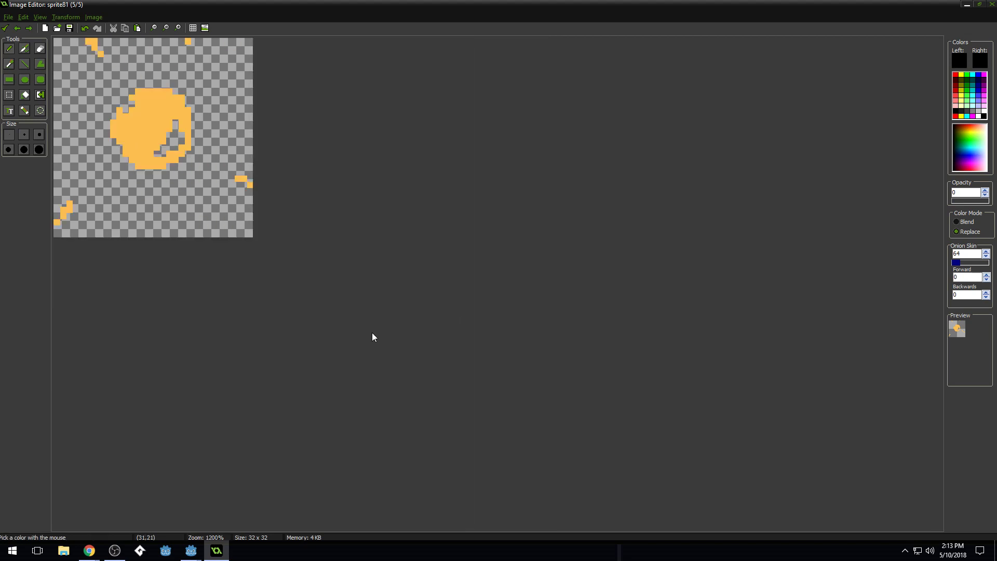
pyautogui.press('Left')
pyautogui.press('Right')
pyautogui.press('Right')
pyautogui.press('Right')
pyautogui.press('Right')
pyautogui.press('Right')
pyautogui.press('Right')
pyautogui.press('Right')
pyautogui.press('Right')
pyautogui.press('Right')
pyautogui.press('Right')
pyautogui.press('Right')
pyautogui.press('Right')
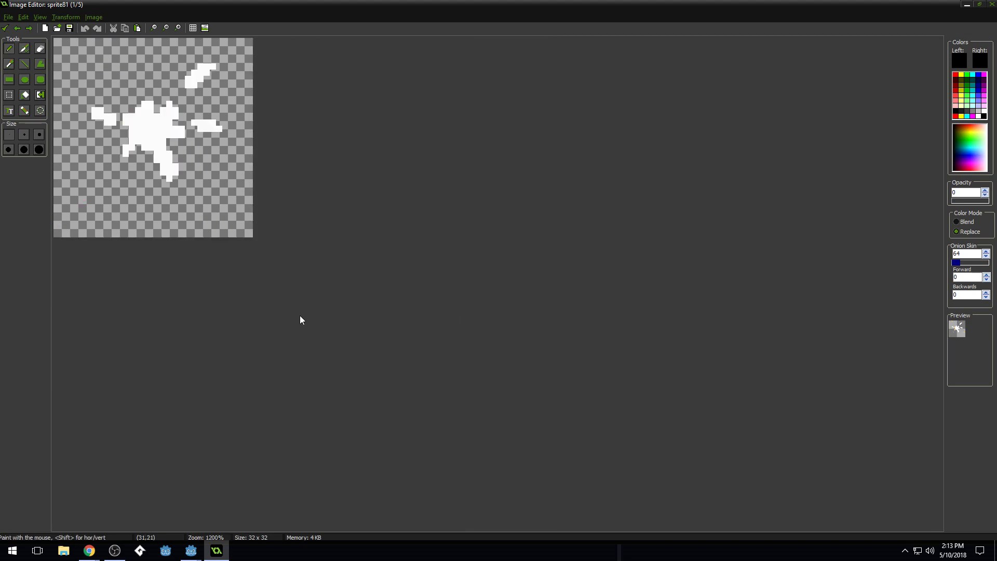
pyautogui.press('Right')
pyautogui.press('Right')
pyautogui.press('Right')
pyautogui.press('Right')
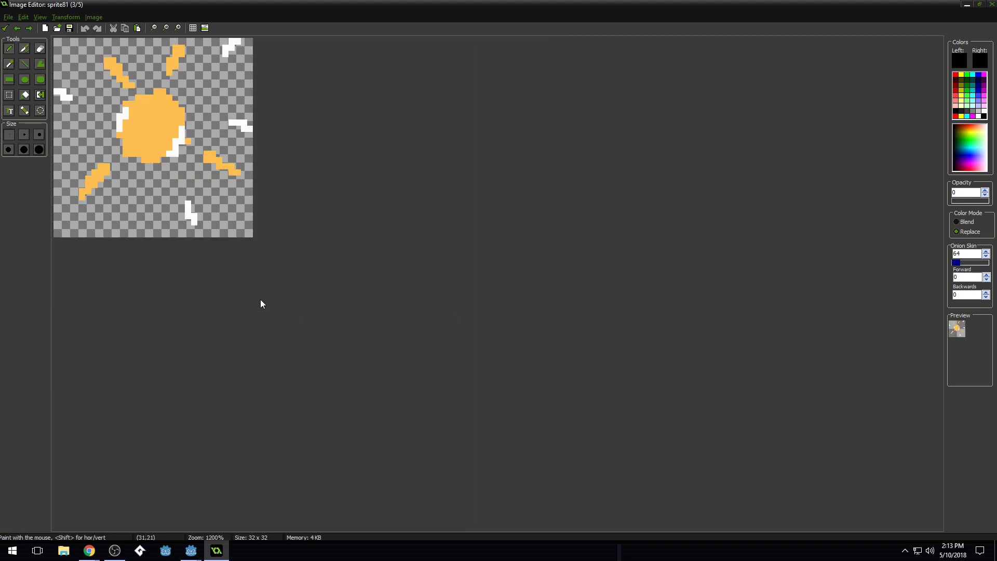
# Expand the outline of the fifth frame's ball outward by about one pixel with orange.
pyautogui.scroll(2, 232, 306)
pyautogui.scroll(1, 247, 311)
pyautogui.keyDown('ctrl'); pyautogui.click(294, 143); pyautogui.keyUp('ctrl')
pyautogui.moveTo(238, 143)
pyautogui.mouseDown()
pyautogui.moveTo(253, 133)
pyautogui.moveTo(314, 150)
pyautogui.moveTo(342, 193)
pyautogui.mouseUp()
pyautogui.moveTo(312, 280)
pyautogui.mouseDown()
pyautogui.moveTo(256, 302)
pyautogui.moveTo(208, 283)
pyautogui.moveTo(176, 236)
pyautogui.moveTo(192, 199)
pyautogui.moveTo(226, 181)
pyautogui.moveTo(222, 149)
pyautogui.mouseUp()
# Erase more of the fifth frame's ball interior, widening the upper-left notch and the hole along its right side.
pyautogui.keyDown('ctrl'); pyautogui.click(199, 174); pyautogui.keyUp('ctrl')
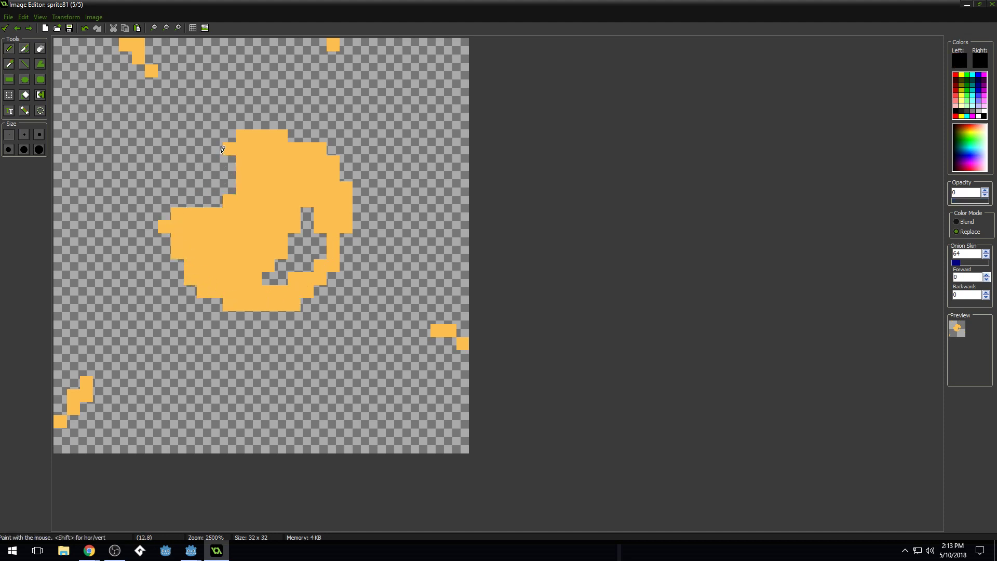
pyautogui.moveTo(230, 187)
pyautogui.mouseDown()
pyautogui.moveTo(192, 211)
pyautogui.moveTo(239, 175)
pyautogui.mouseUp()
pyautogui.moveTo(320, 216)
pyautogui.mouseDown()
pyautogui.moveTo(294, 189)
pyautogui.moveTo(333, 254)
pyautogui.moveTo(250, 289)
pyautogui.moveTo(297, 209)
pyautogui.mouseUp()
pyautogui.moveTo(293, 169); pyautogui.dragTo(322, 193)
# Accept the fifth frame, duplicate it as a sixth frame and open the copy for editing.
pyautogui.click(6, 28)
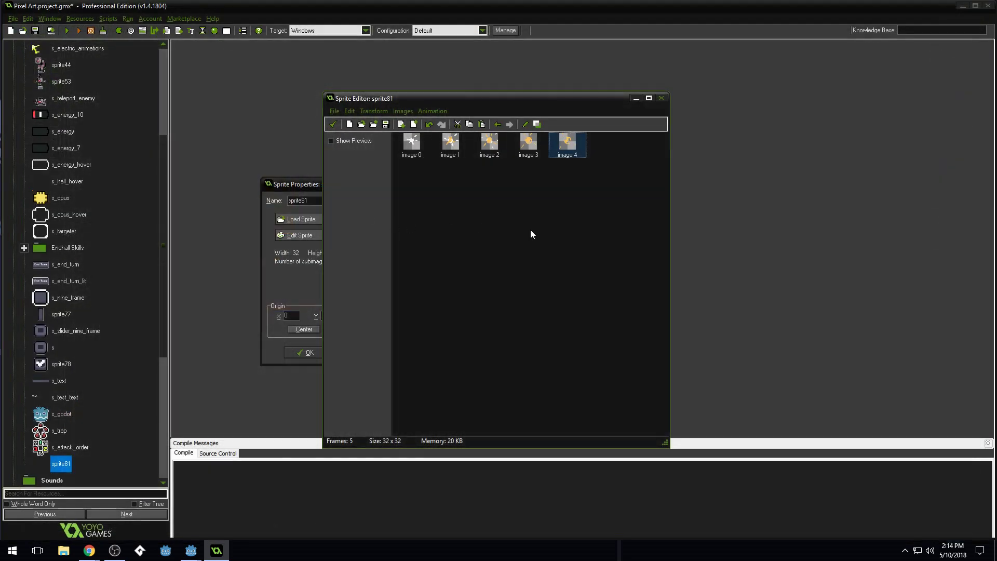
pyautogui.hotkey('ctrl', 'c')
pyautogui.hotkey('ctrl', 'v')
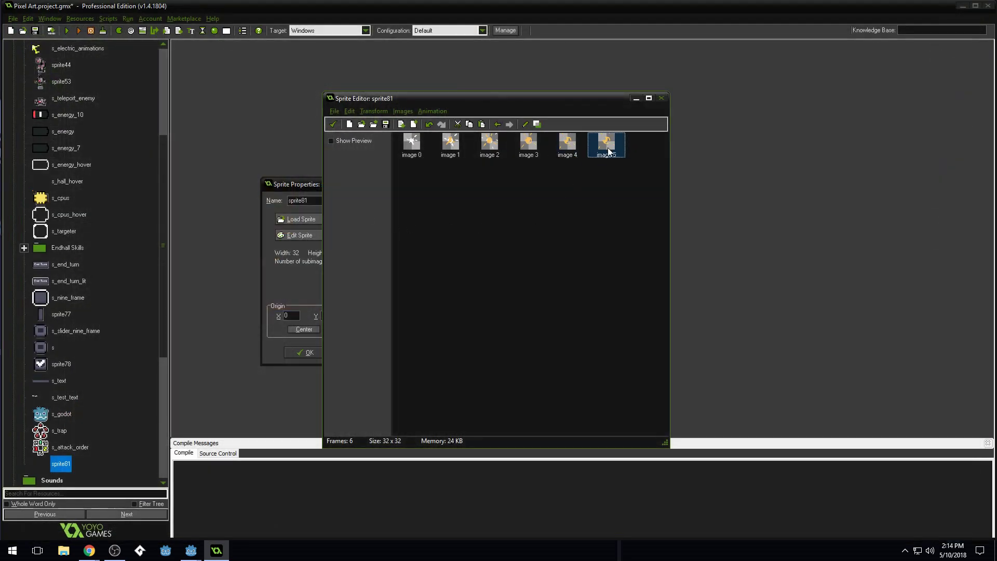
pyautogui.doubleClick(604, 149)
# Erase all remaining streak pixels around the ball in the sixth frame.
pyautogui.scroll(5, 260, 258)
pyautogui.moveTo(325, 214)
pyautogui.mouseDown()
pyautogui.moveTo(301, 195)
pyautogui.moveTo(331, 212)
pyautogui.mouseUp()
pyautogui.moveTo(139, 45); pyautogui.dragTo(172, 73)
pyautogui.click(388, 44)
pyautogui.moveTo(513, 386); pyautogui.dragTo(545, 401)
pyautogui.click(529, 387)
pyautogui.moveTo(62, 493); pyautogui.dragTo(97, 438)
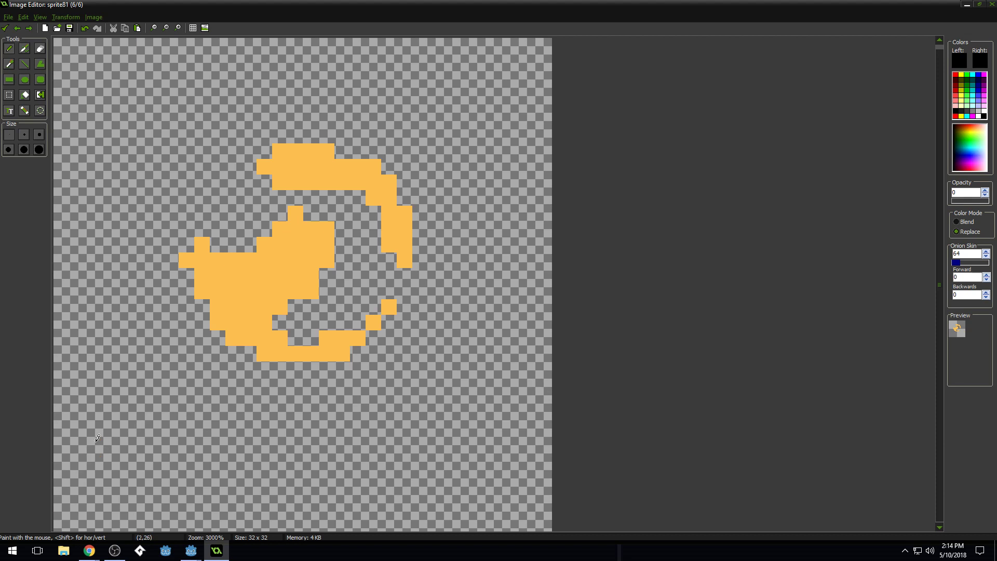
# Push the upper-right and lower-left outline of the sixth frame's ball outward with orange pixels.
pyautogui.keyDown('ctrl'); pyautogui.click(303, 151); pyautogui.keyUp('ctrl')
pyautogui.moveTo(281, 132)
pyautogui.mouseDown()
pyautogui.moveTo(378, 157)
pyautogui.moveTo(405, 247)
pyautogui.mouseUp()
pyautogui.moveTo(298, 369)
pyautogui.mouseDown()
pyautogui.moveTo(235, 350)
pyautogui.moveTo(190, 272)
pyautogui.moveTo(291, 218)
pyautogui.moveTo(218, 270)
pyautogui.moveTo(202, 245)
pyautogui.mouseUp()
# Erase most of the sixth frame's ball interior, leaving a thin broken ring with a small inner tail.
pyautogui.keyDown('ctrl'); pyautogui.click(232, 219); pyautogui.keyUp('ctrl')
pyautogui.moveTo(312, 291); pyautogui.dragTo(260, 325)
pyautogui.moveTo(329, 335); pyautogui.dragTo(245, 335)
pyautogui.moveTo(245, 335); pyautogui.dragTo(253, 323)
pyautogui.click(327, 260)
pyautogui.moveTo(362, 235)
pyautogui.mouseDown()
pyautogui.moveTo(374, 198)
pyautogui.moveTo(280, 174)
pyautogui.moveTo(350, 191)
pyautogui.mouseUp()
pyautogui.click(404, 260)
# Cycle through all six frames repeatedly at different zoom levels to examine how the burst dissolves.
pyautogui.scroll(-1, 431, 282)
pyautogui.press('Right')
pyautogui.press('Right')
pyautogui.press('Right')
pyautogui.press('Right')
pyautogui.press('Right')
pyautogui.press('Right')
pyautogui.press('Right')
pyautogui.press('Right')
pyautogui.press('Right')
pyautogui.press('Right')
pyautogui.press('Right')
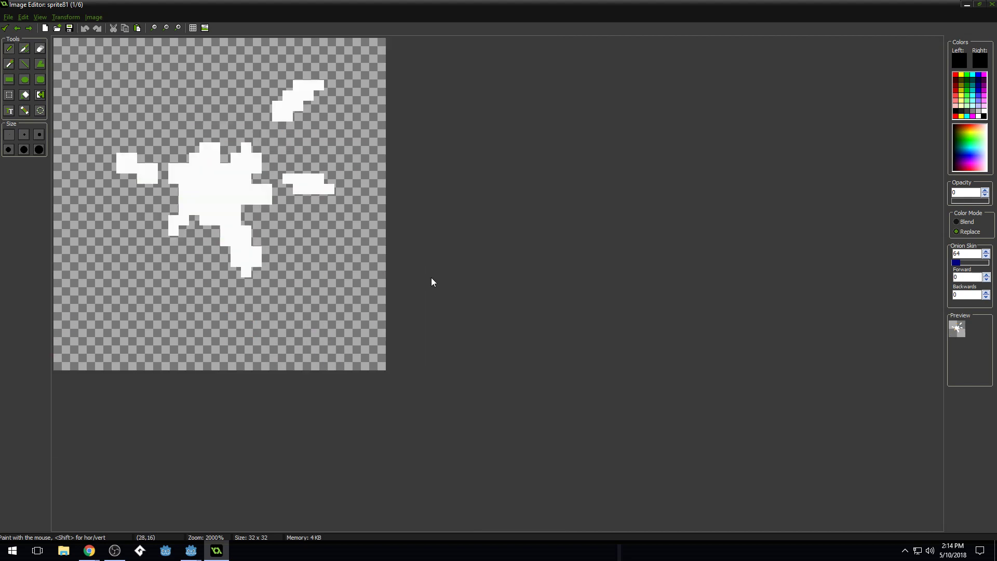
pyautogui.press('Right')
pyautogui.press('Right')
pyautogui.press('Right')
pyautogui.press('Right')
pyautogui.press('Right')
pyautogui.press('Right')
pyautogui.press('Right')
pyautogui.press('Right')
pyautogui.press('Right')
pyautogui.press('Right')
pyautogui.press('Right')
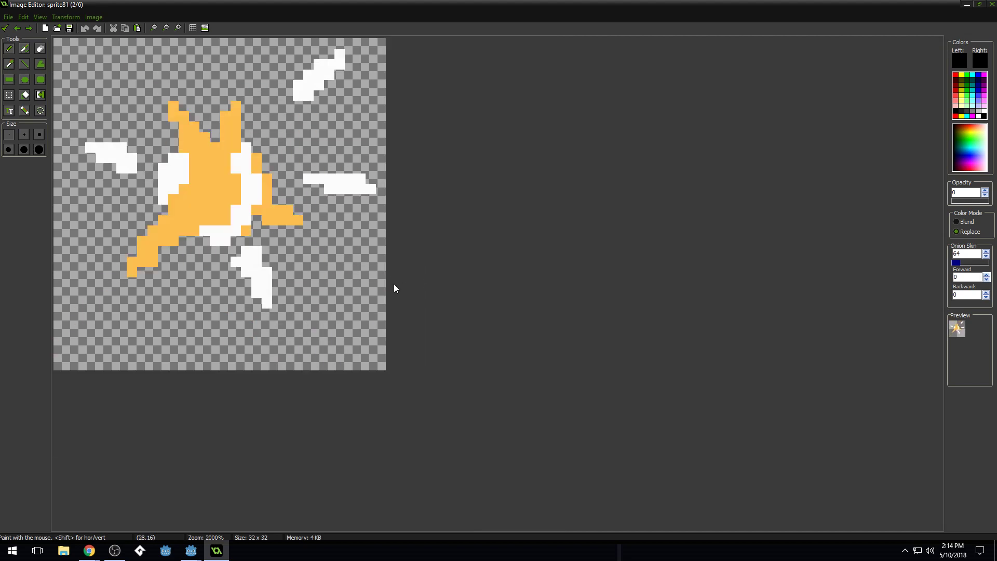
pyautogui.scroll(-5, 388, 283)
pyautogui.press('Right')
pyautogui.press('Right')
pyautogui.press('Right')
pyautogui.press('Right')
pyautogui.press('Right')
pyautogui.press('Right')
pyautogui.press('Right')
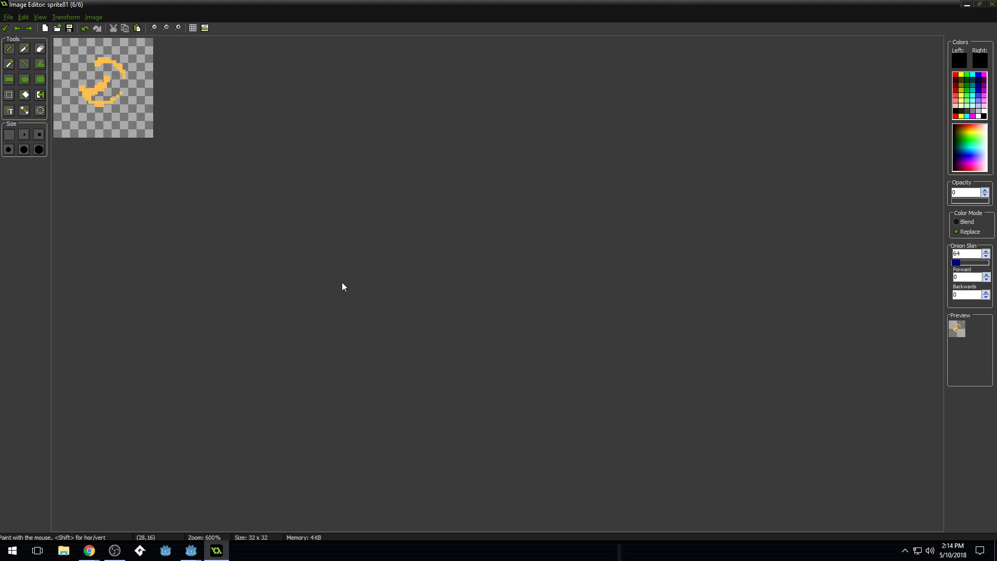
pyautogui.scroll(5, 162, 229)
pyautogui.press('Right')
pyautogui.press('Right')
pyautogui.press('Right')
pyautogui.press('Right')
pyautogui.press('Right')
pyautogui.press('Right')
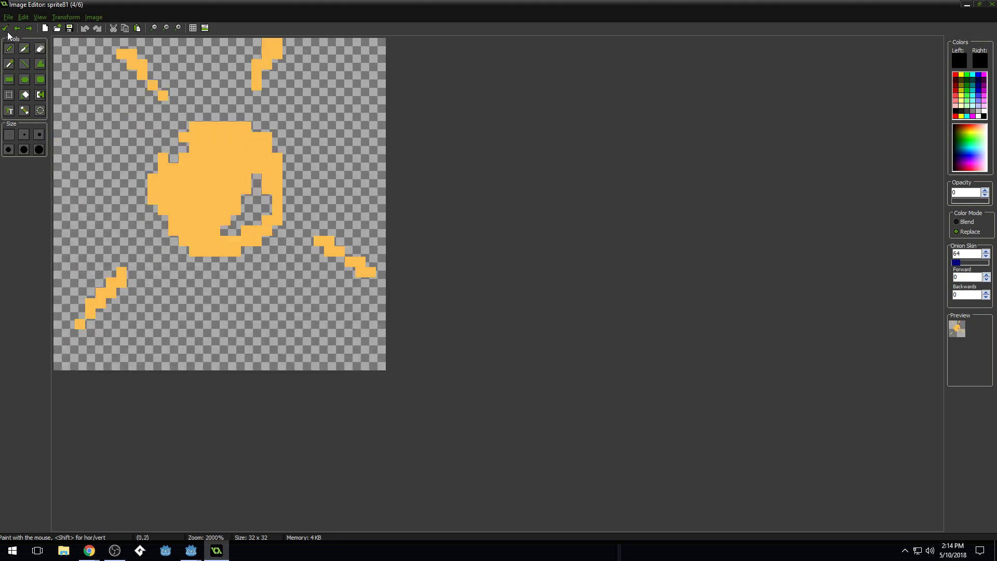
# Duplicate the sixth frame as a seventh frame and open the copy for pixel editing.
pyautogui.click(5, 29)
pyautogui.click(595, 162)
pyautogui.click(611, 139)
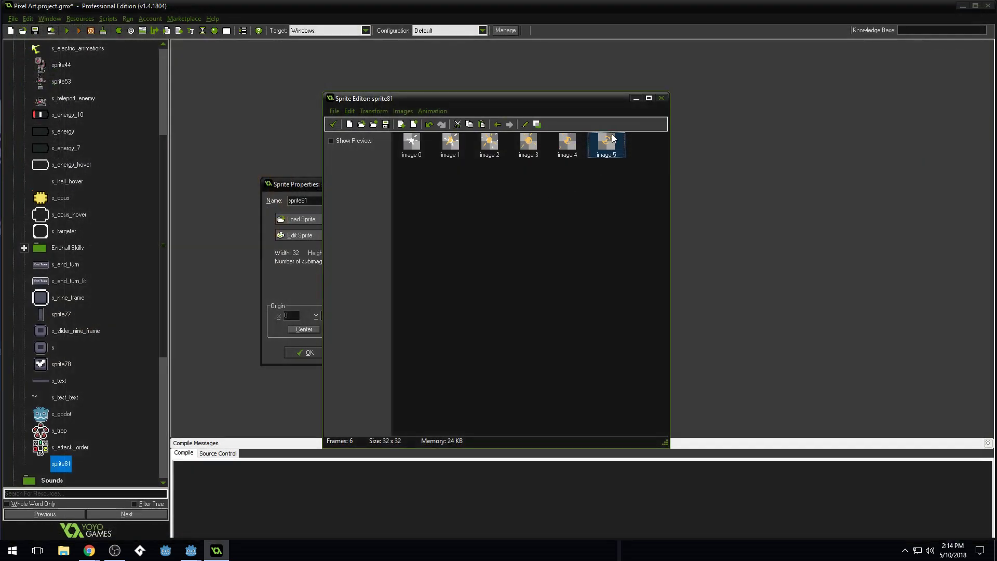
pyautogui.hotkey('ctrl', 'c')
pyautogui.hotkey('ctrl', 'v')
pyautogui.doubleClick(640, 146)
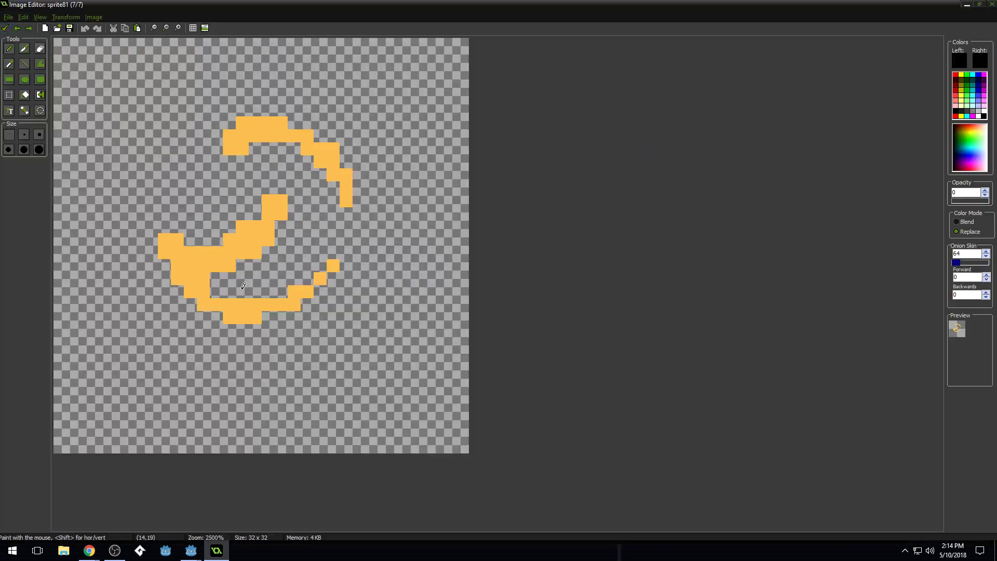
# Push the seventh frame's upper arc and lower-left outline outward by a pixel in orange.
pyautogui.keyDown('ctrl'); pyautogui.click(196, 251); pyautogui.keyUp('ctrl')
pyautogui.moveTo(151, 240)
pyautogui.mouseDown()
pyautogui.moveTo(177, 284)
pyautogui.moveTo(225, 318)
pyautogui.moveTo(283, 313)
pyautogui.moveTo(320, 291)
pyautogui.mouseUp()
pyautogui.moveTo(340, 152)
pyautogui.mouseDown()
pyautogui.moveTo(316, 129)
pyautogui.moveTo(253, 112)
pyautogui.mouseUp()
pyautogui.click(232, 125)
# Erase the seventh frame's inner tail and inner edges, leaving thin broken arcs, a single inner dot and a lower-left clump.
pyautogui.keyDown('ctrl'); pyautogui.click(218, 145); pyautogui.keyUp('ctrl')
pyautogui.moveTo(229, 148)
pyautogui.mouseDown()
pyautogui.moveTo(271, 136)
pyautogui.moveTo(329, 166)
pyautogui.moveTo(346, 200)
pyautogui.moveTo(295, 132)
pyautogui.moveTo(264, 123)
pyautogui.moveTo(249, 150)
pyautogui.mouseUp()
pyautogui.moveTo(272, 186)
pyautogui.mouseDown()
pyautogui.moveTo(216, 239)
pyautogui.moveTo(278, 229)
pyautogui.moveTo(281, 197)
pyautogui.moveTo(271, 234)
pyautogui.moveTo(213, 274)
pyautogui.moveTo(280, 305)
pyautogui.mouseUp()
pyautogui.moveTo(321, 279)
pyautogui.mouseDown()
pyautogui.moveTo(292, 292)
pyautogui.moveTo(300, 319)
pyautogui.mouseUp()
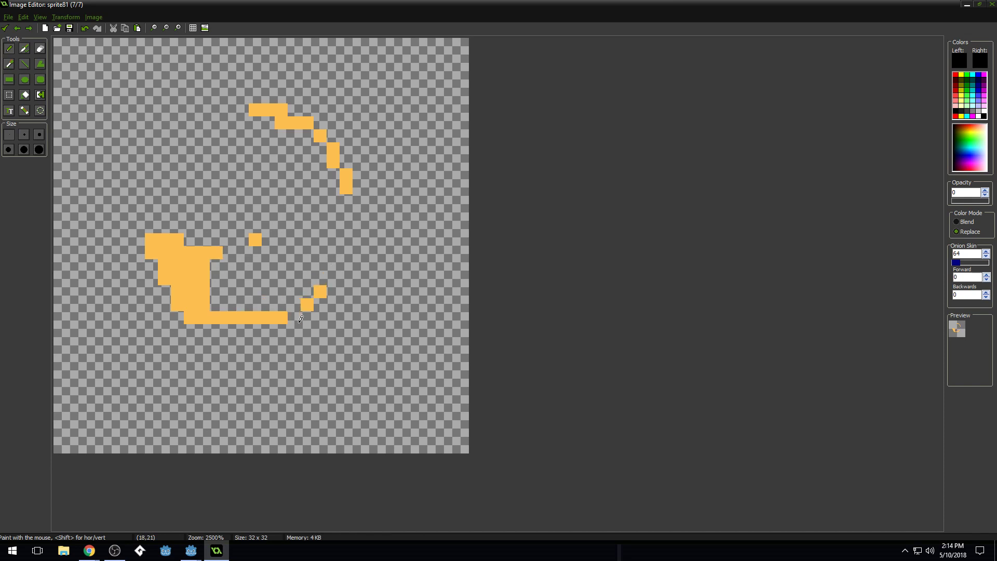
pyautogui.moveTo(206, 319)
pyautogui.mouseDown()
pyautogui.moveTo(177, 305)
pyautogui.moveTo(163, 278)
pyautogui.moveTo(176, 240)
pyautogui.moveTo(192, 261)
pyautogui.moveTo(215, 253)
pyautogui.mouseUp()
pyautogui.keyDown('ctrl'); pyautogui.click(202, 268); pyautogui.keyUp('ctrl')
pyautogui.click(167, 278)
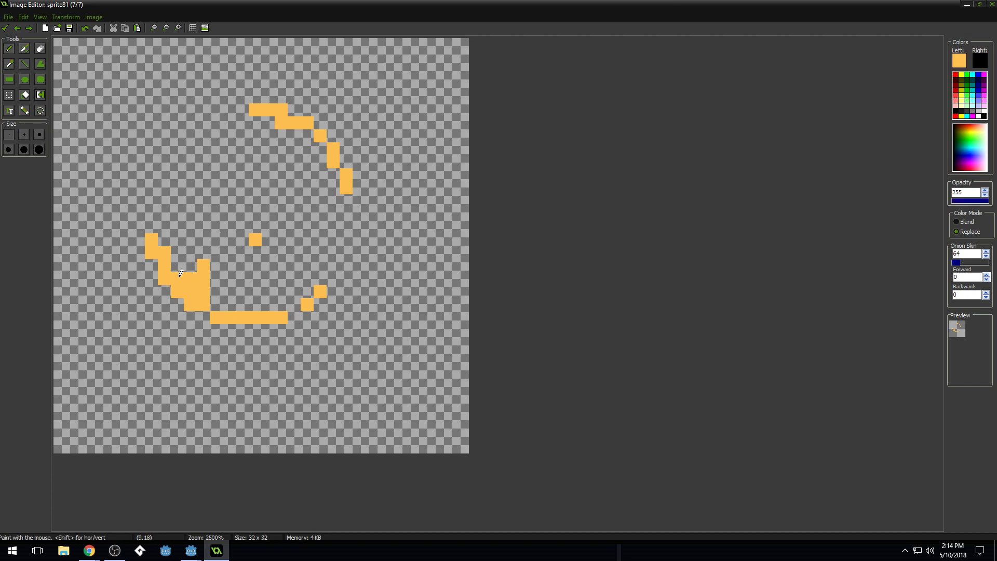
# Cycle through all seven frames at a reduced zoom to examine how the burst plays.
pyautogui.scroll(-5, 239, 244)
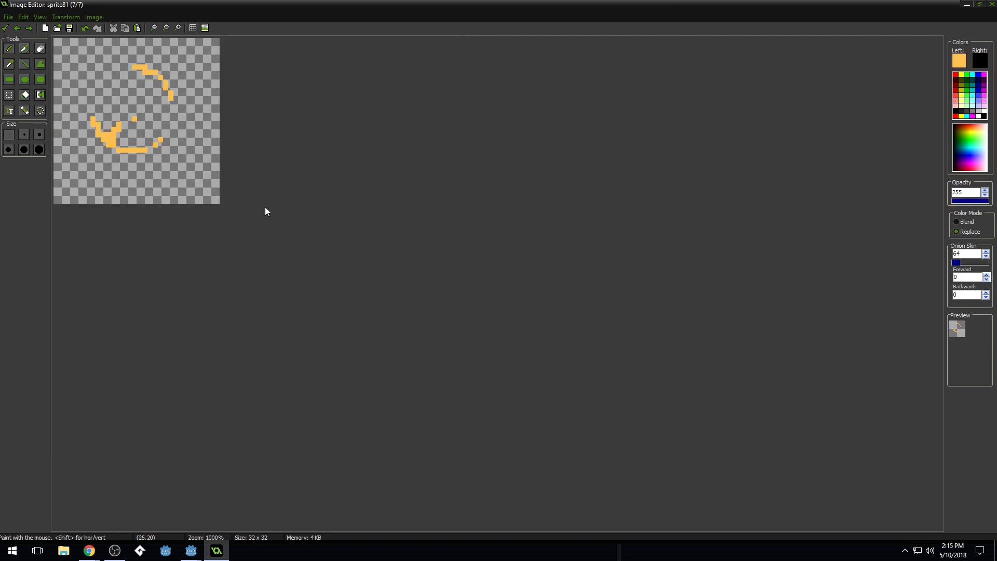
pyautogui.press('Left')
pyautogui.press('Right')
pyautogui.press('Right')
pyautogui.press('Right')
pyautogui.press('Right')
pyautogui.press('Right')
pyautogui.press('Right')
pyautogui.press('Right')
pyautogui.press('Right')
pyautogui.press('Right')
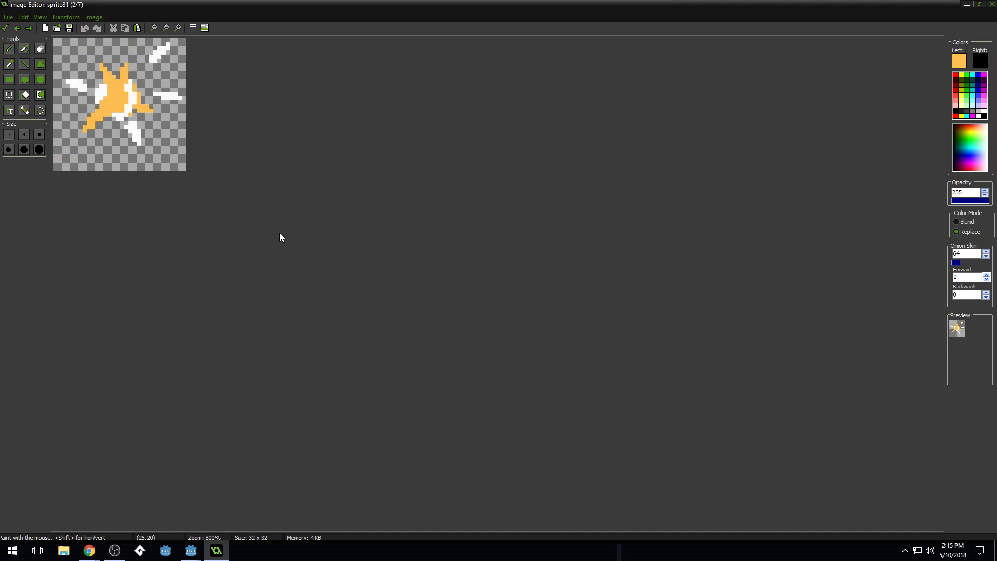
pyautogui.scroll(3, 187, 173)
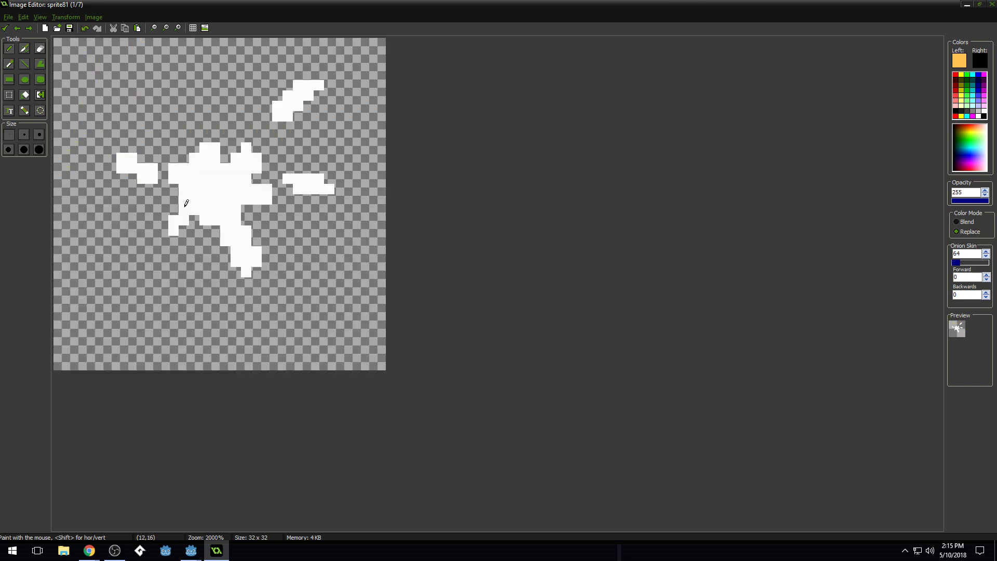
# Duplicate the seventh frame as an eighth frame and open the copy for pixel editing.
pyautogui.click(5, 27)
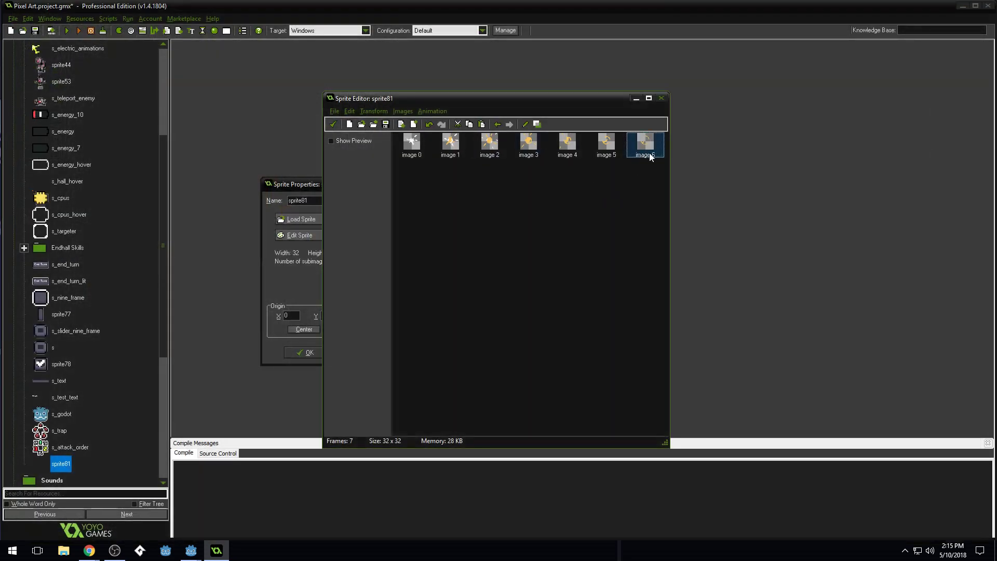
pyautogui.hotkey('ctrl', 'v')
pyautogui.doubleClick(407, 182)
pyautogui.scroll(4, 413, 220)
# Erase the arcs, the inner dot and the bottom line in the eighth frame, keeping only the lower-left clump.
pyautogui.moveTo(182, 84)
pyautogui.mouseDown()
pyautogui.moveTo(201, 85)
pyautogui.moveTo(241, 134)
pyautogui.moveTo(216, 99)
pyautogui.mouseUp()
pyautogui.moveTo(157, 175); pyautogui.dragTo(149, 208)
pyautogui.moveTo(116, 166); pyautogui.dragTo(125, 175)
pyautogui.scroll(1, 127, 187)
pyautogui.click(132, 209)
pyautogui.moveTo(139, 218)
pyautogui.mouseDown()
pyautogui.moveTo(151, 229)
pyautogui.moveTo(220, 199)
pyautogui.mouseUp()
pyautogui.moveTo(181, 262)
pyautogui.mouseDown()
pyautogui.moveTo(261, 263)
pyautogui.moveTo(256, 251)
pyautogui.mouseUp()
# Reshape the eighth frame's remaining clump with orange pixels into a small diagonal fragment.
pyautogui.keyDown('ctrl'); pyautogui.click(163, 249); pyautogui.keyUp('ctrl')
pyautogui.click(173, 258)
pyautogui.click(153, 249)
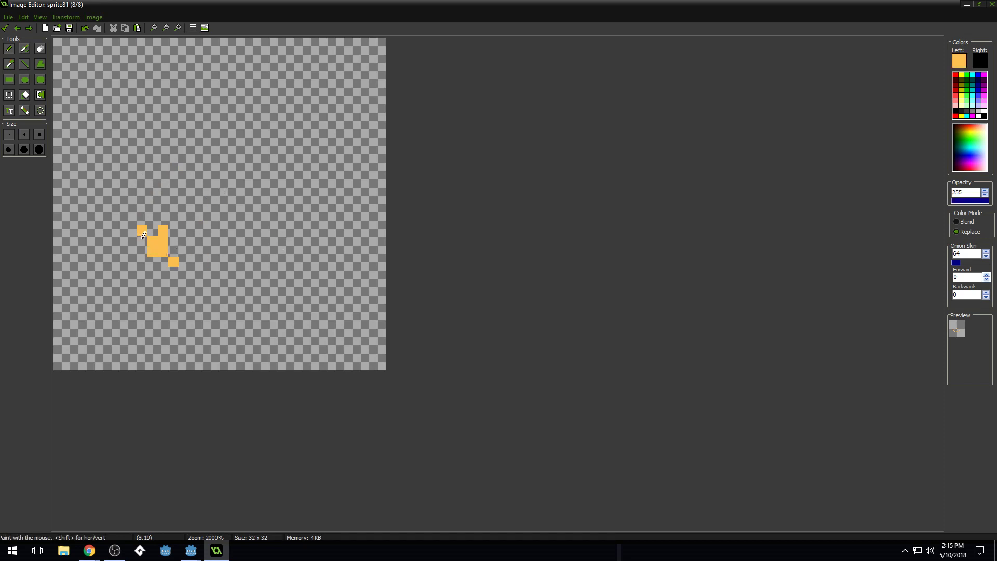
pyautogui.click(131, 220)
# Cycle through all eight frames at several zoom levels to examine the complete burst animation.
pyautogui.scroll(-3, 153, 195)
pyautogui.press('Left')
pyautogui.press('Right')
pyautogui.press('Right')
pyautogui.press('Right')
pyautogui.press('Right')
pyautogui.press('Right')
pyautogui.press('Right')
pyautogui.press('Right')
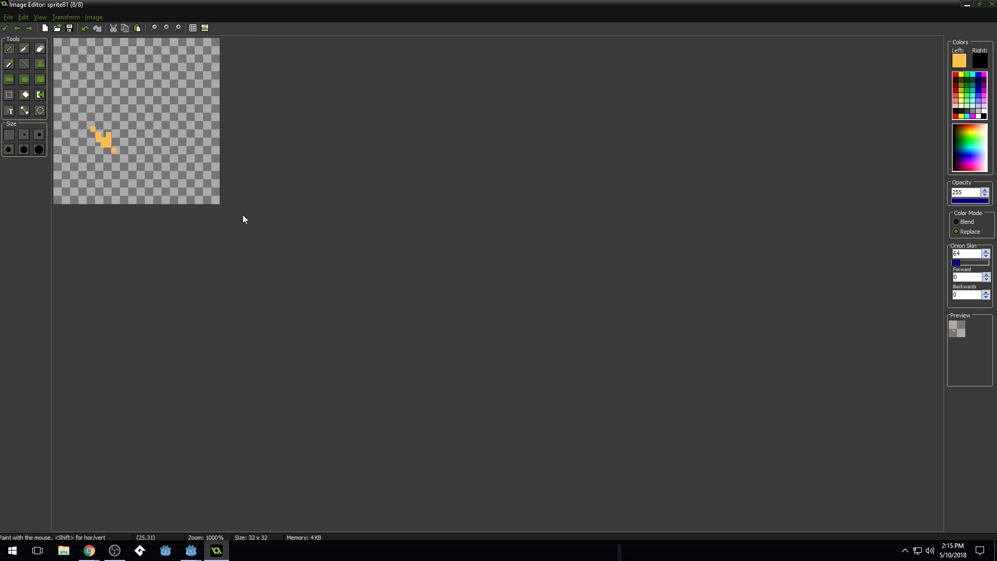
pyautogui.scroll(-4, 242, 214)
pyautogui.press('Right')
pyautogui.press('Right')
pyautogui.press('Right')
pyautogui.press('Right')
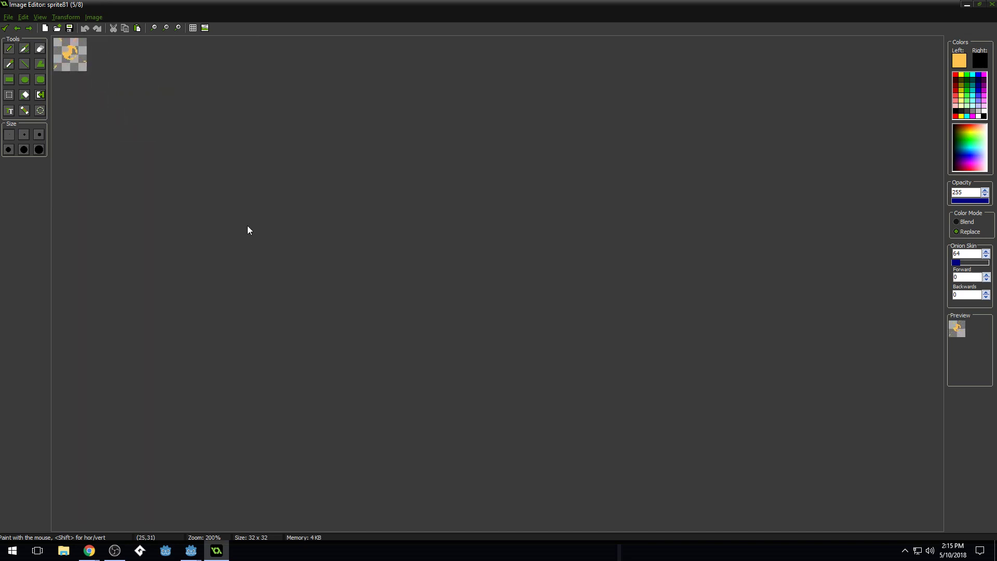
pyautogui.scroll(4, 247, 230)
pyautogui.press('Right')
pyautogui.scroll(3, 283, 260)
pyautogui.press('Right')
pyautogui.press('Right')
pyautogui.press('Right')
pyautogui.press('Right')
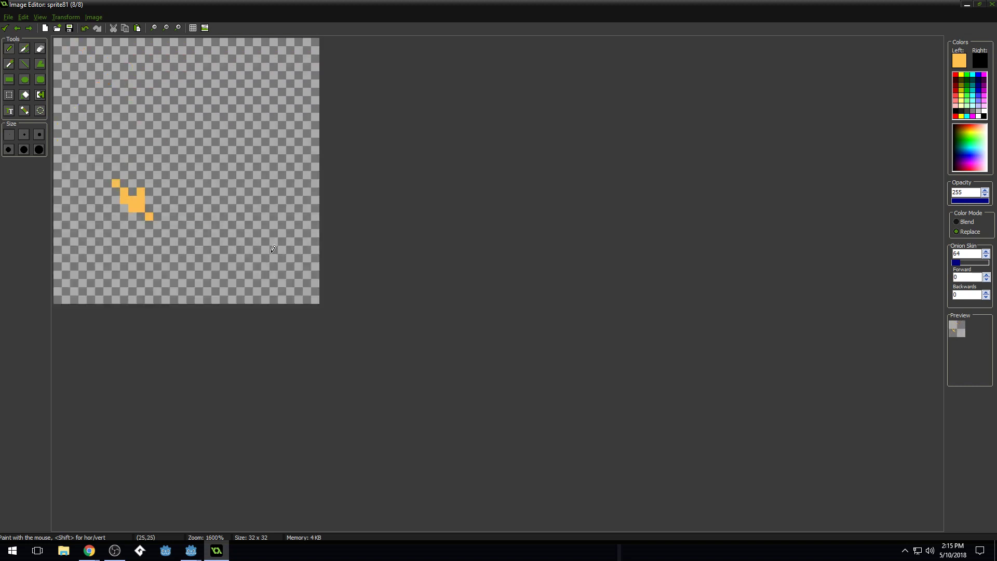
pyautogui.press('Right')
pyautogui.press('Right')
pyautogui.press('Right')
pyautogui.press('Right')
pyautogui.press('Right')
pyautogui.press('Right')
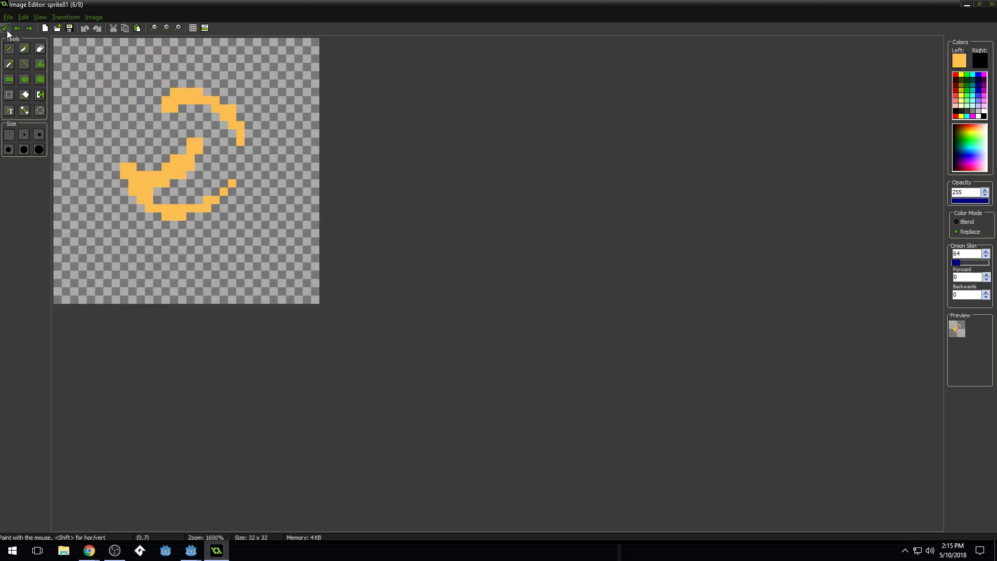
# Open the second frame and set the drawing colour to a deeper orange, RGB 255, 137, 81.
pyautogui.click(7, 30)
pyautogui.click(463, 228)
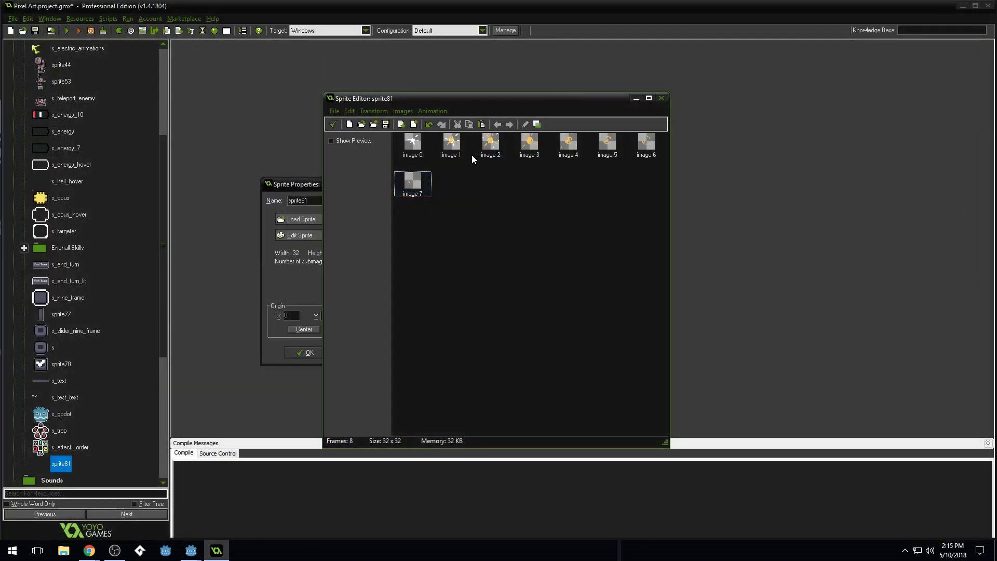
pyautogui.doubleClick(451, 146)
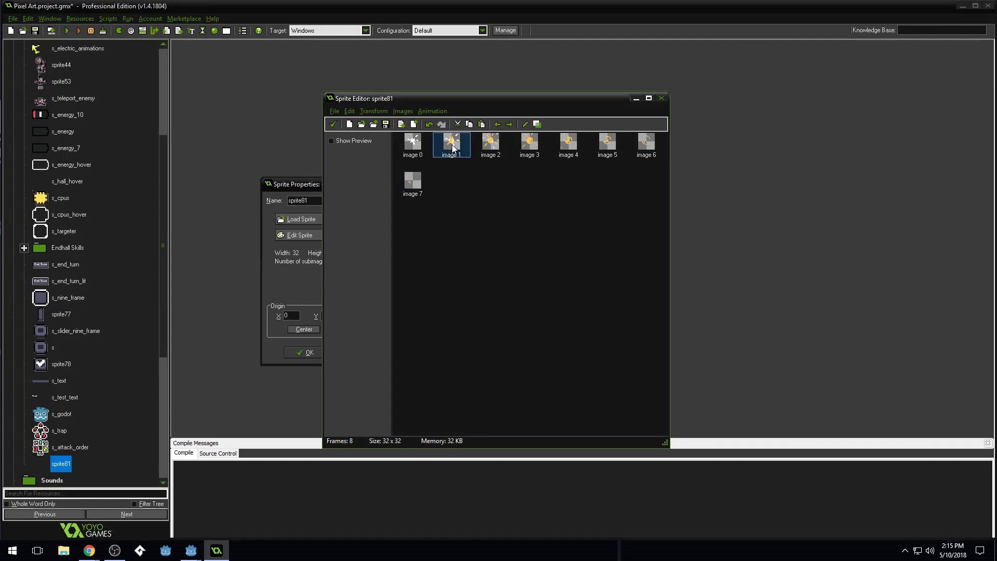
pyautogui.scroll(5, 437, 226)
pyautogui.click(959, 61)
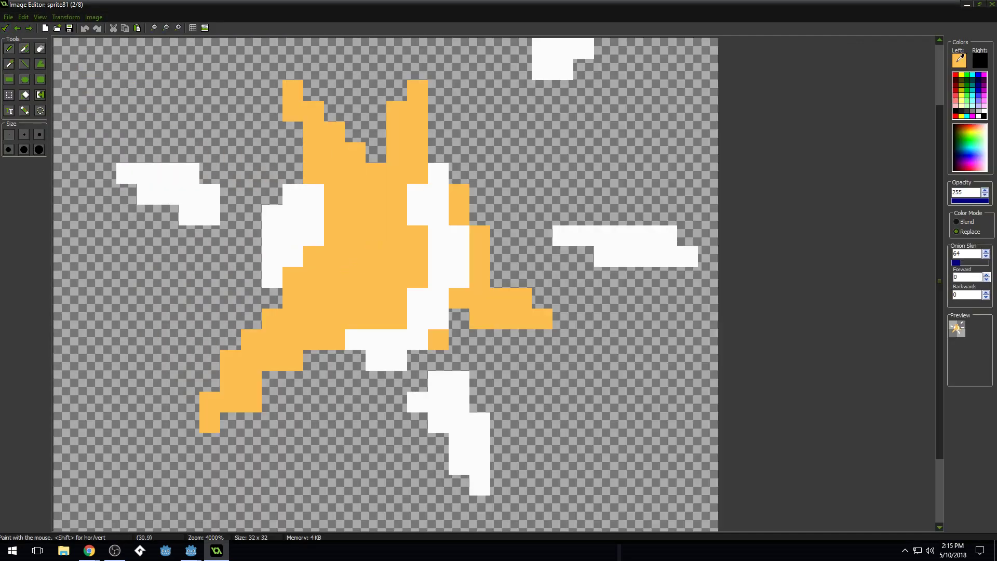
pyautogui.moveTo(508, 152); pyautogui.dragTo(505, 153)
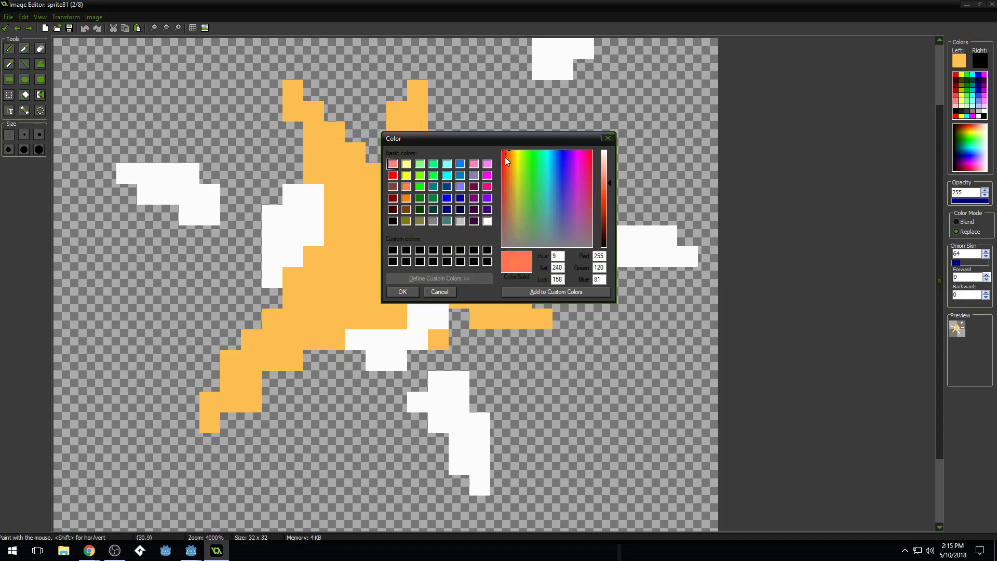
pyautogui.moveTo(507, 204); pyautogui.dragTo(506, 151)
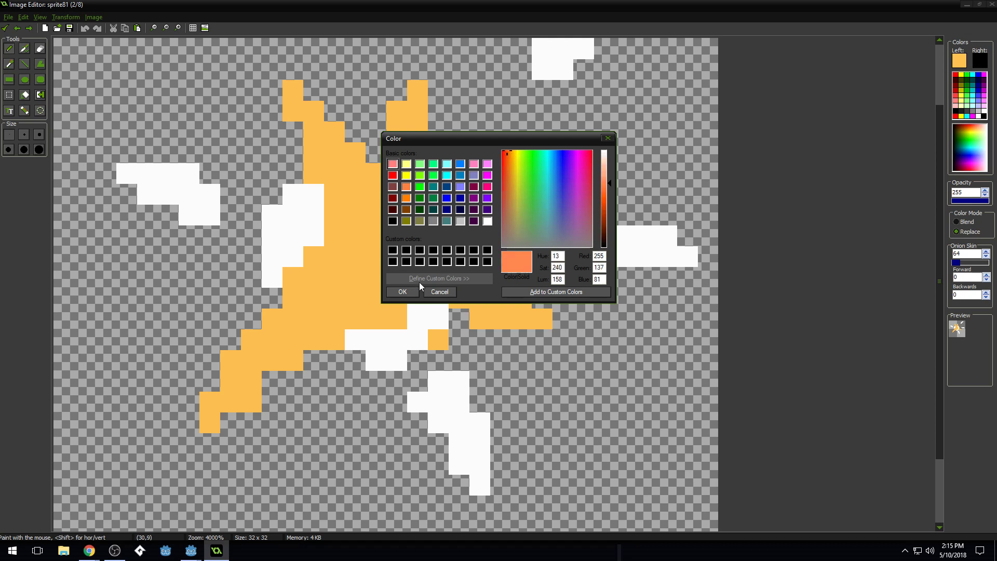
pyautogui.click(408, 292)
# Flood fill all light orange areas of the second frame's burst with the deeper orange, keeping the white parts.
pyautogui.press('f')
pyautogui.click(391, 258)
pyautogui.click(489, 281)
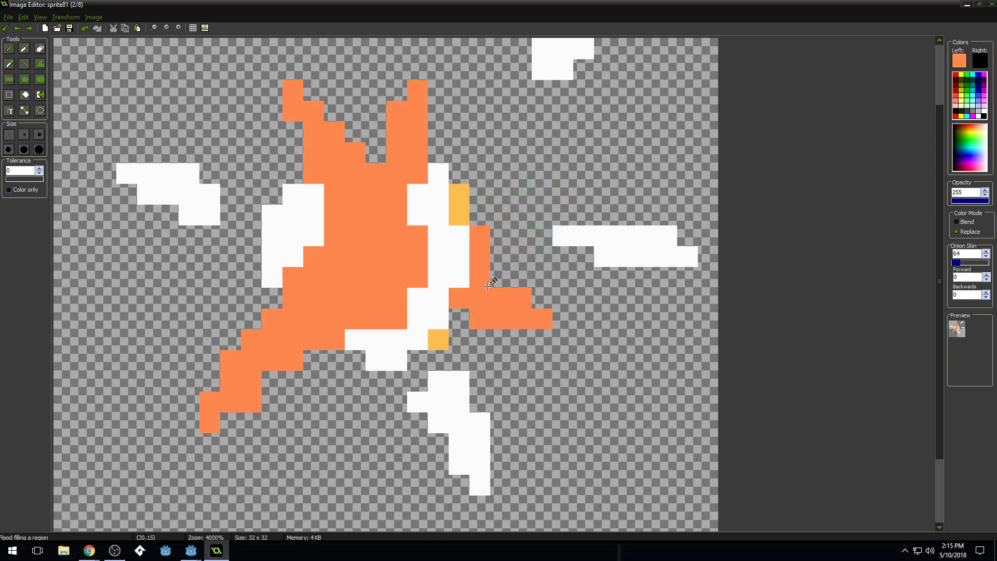
pyautogui.click(457, 205)
pyautogui.click(438, 337)
pyautogui.scroll(-3, 434, 289)
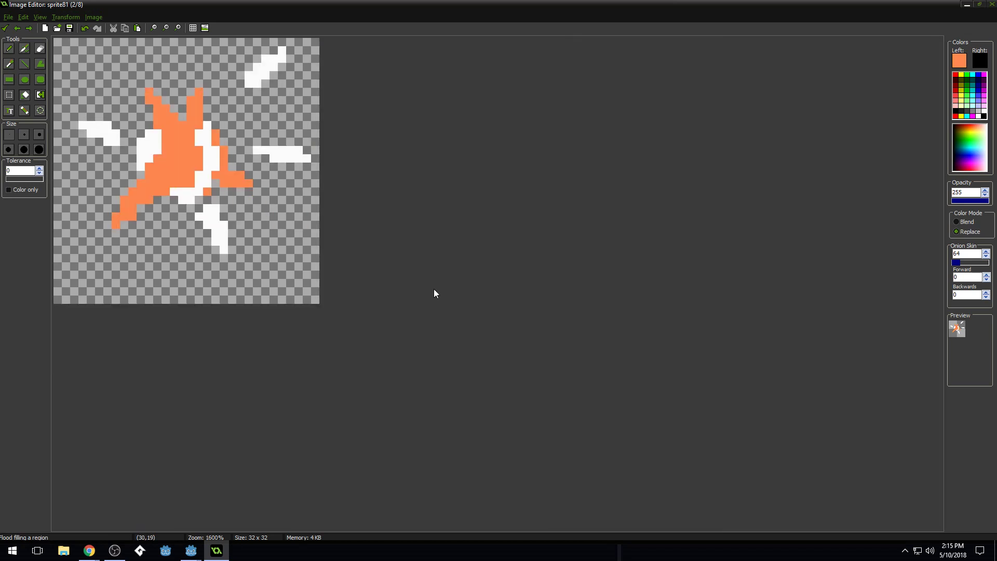
# Recolour the third frame's ball and all its light orange streaks with the deeper orange.
pyautogui.scroll(1, 324, 276)
pyautogui.press('Right')
pyautogui.click(195, 158)
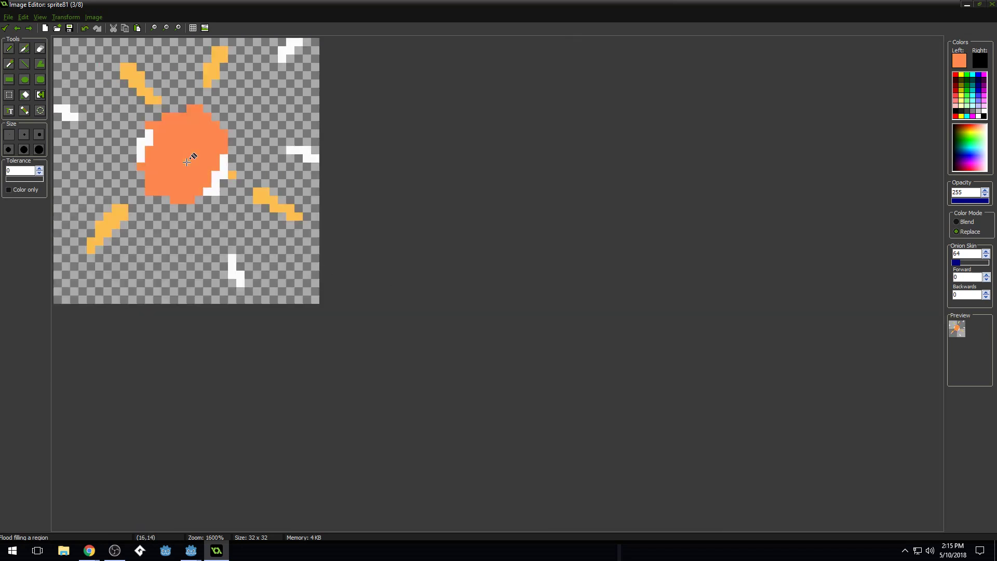
pyautogui.click(43, 93)
pyautogui.click(124, 74)
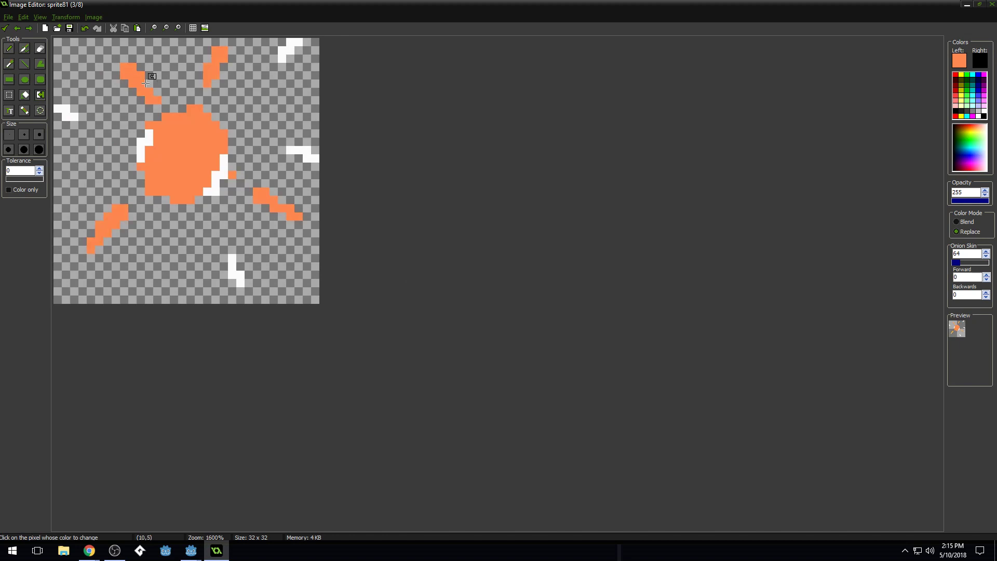
# Replace the light orange with the deeper orange throughout the fourth, fifth and sixth frames.
pyautogui.press('Right')
pyautogui.click(185, 151)
pyautogui.press('Right')
pyautogui.click(185, 151)
pyautogui.press('Right')
pyautogui.click(196, 145)
# Return to the fifth frame and set the drawing colour to a red-orange, RGB 247, 78, 53.
pyautogui.press('Left')
pyautogui.scroll(1, 249, 134)
pyautogui.press('Left')
pyautogui.press('Right')
pyautogui.press('Right')
pyautogui.press('Left')
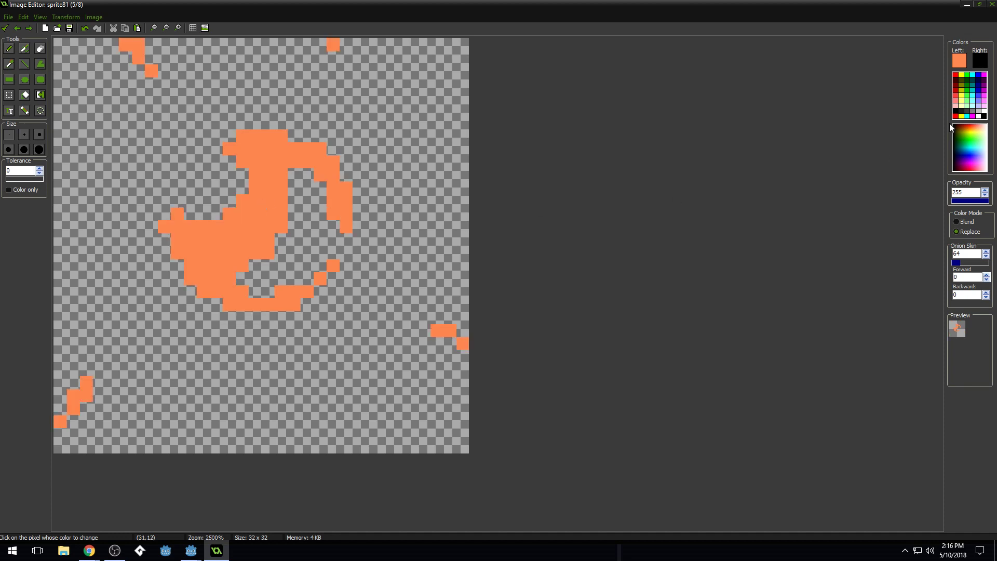
pyautogui.click(960, 60)
pyautogui.click(607, 190)
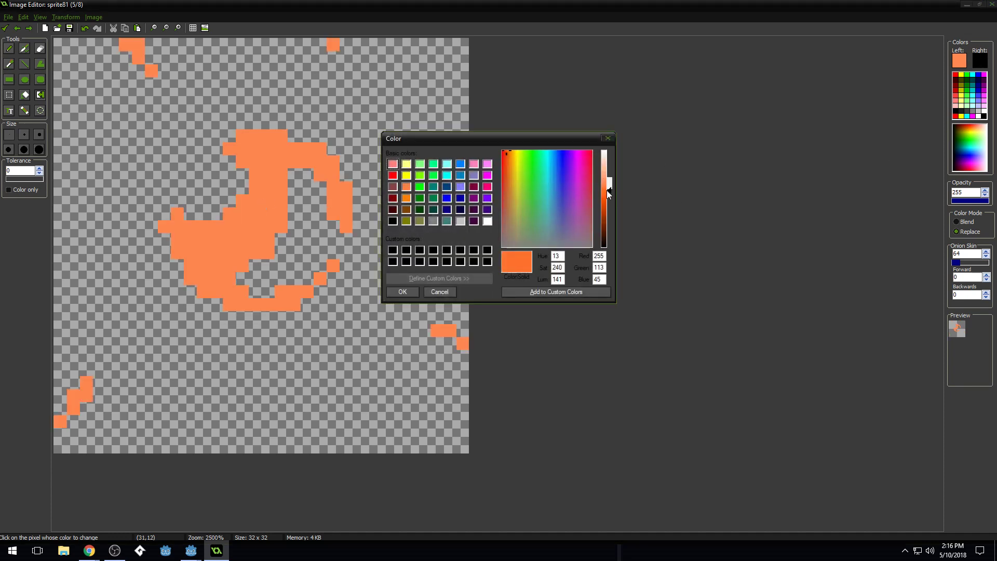
pyautogui.click(505, 158)
pyautogui.click(402, 291)
# Fill only the fifth frame's central shape and its two detached ring pixels with red-orange, keeping the outer streaks orange.
pyautogui.click(246, 236)
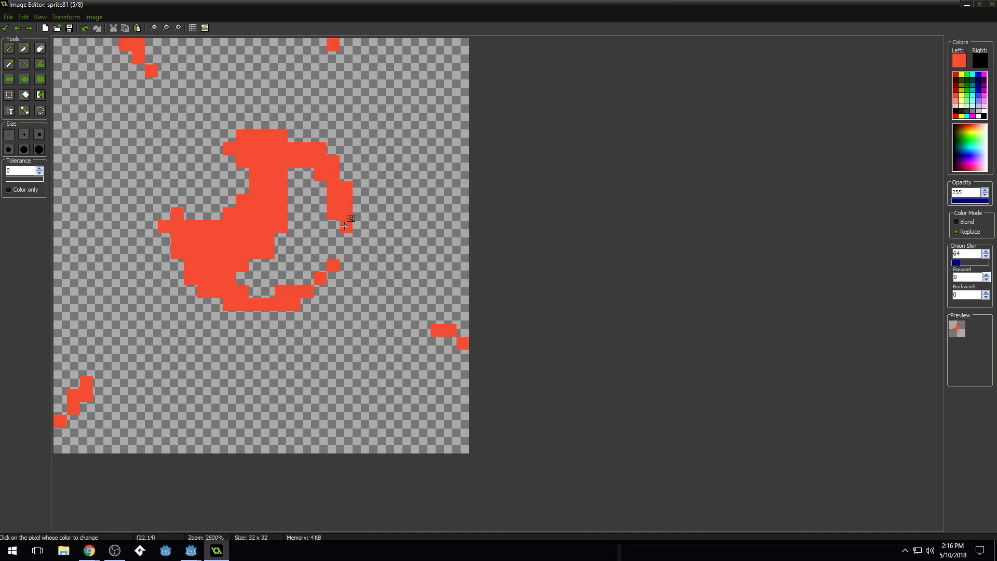
pyautogui.hotkey('ctrl', 'z')
pyautogui.click(262, 216)
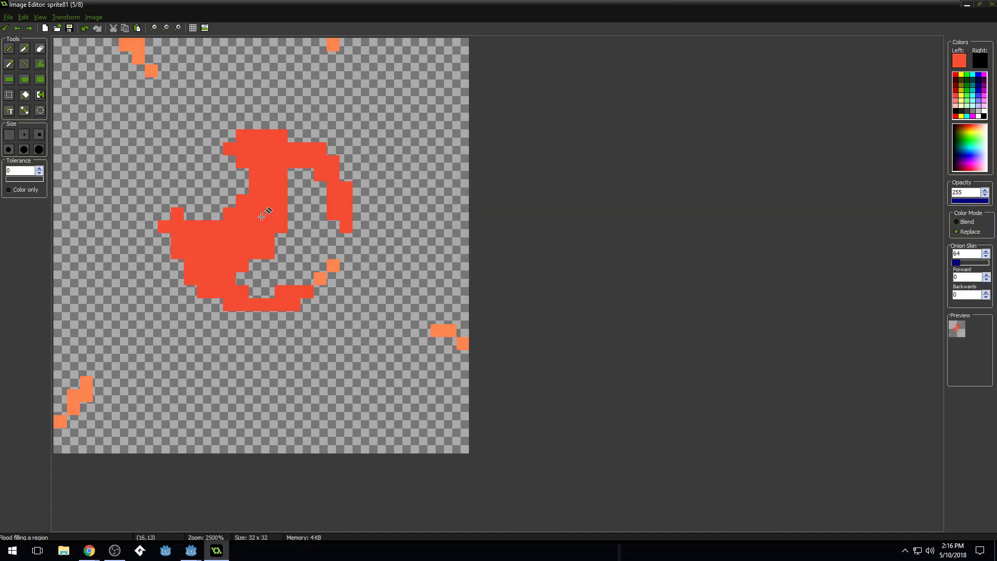
pyautogui.click(333, 264)
pyautogui.click(321, 281)
# Recolour every part of the sixth frame's broken ring and tail in a muted red, RGB 217, 64, 64.
pyautogui.press('Right')
pyautogui.click(961, 61)
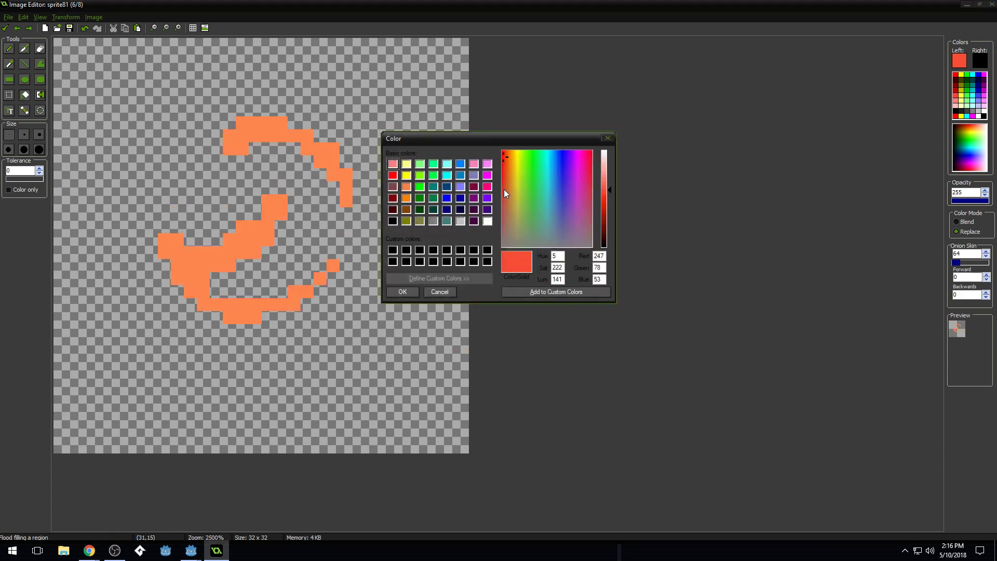
pyautogui.moveTo(503, 173); pyautogui.dragTo(501, 183)
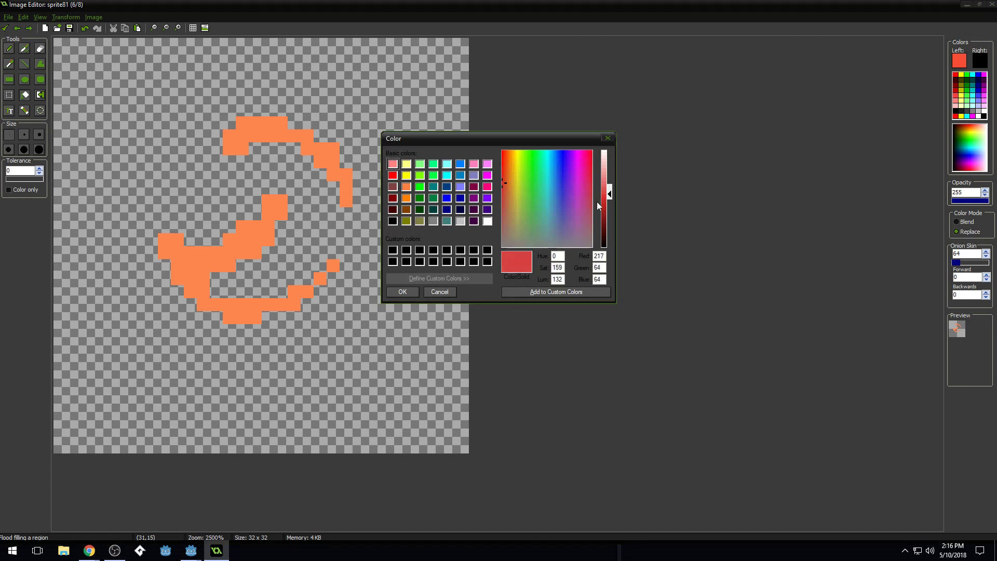
pyautogui.click(410, 292)
pyautogui.click(236, 256)
pyautogui.click(265, 136)
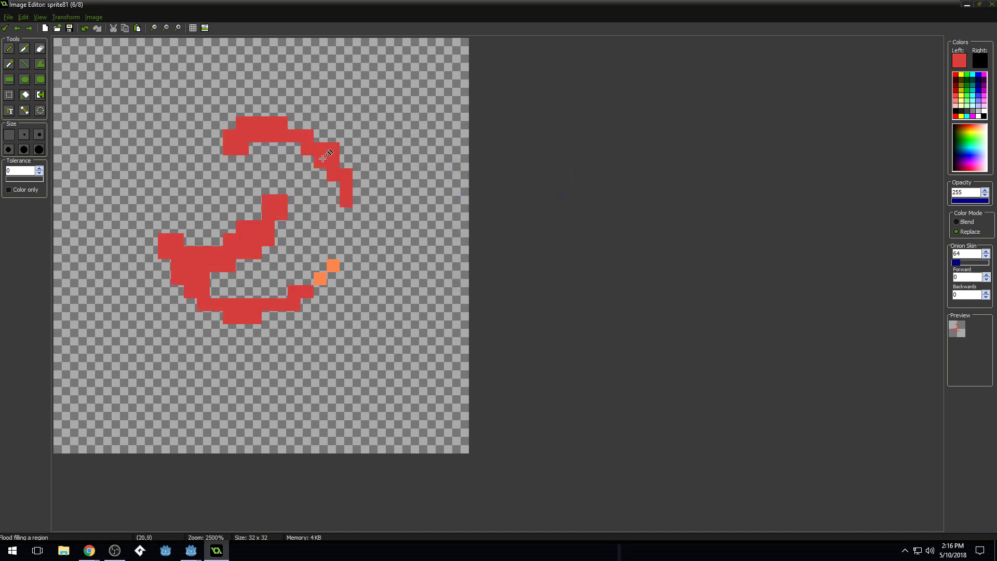
pyautogui.click(333, 265)
pyautogui.click(318, 281)
# Go to the seventh frame and set the drawing colour to a dark red, RGB 167, 58, 58.
pyautogui.hotkey('ctrl', 'Right')
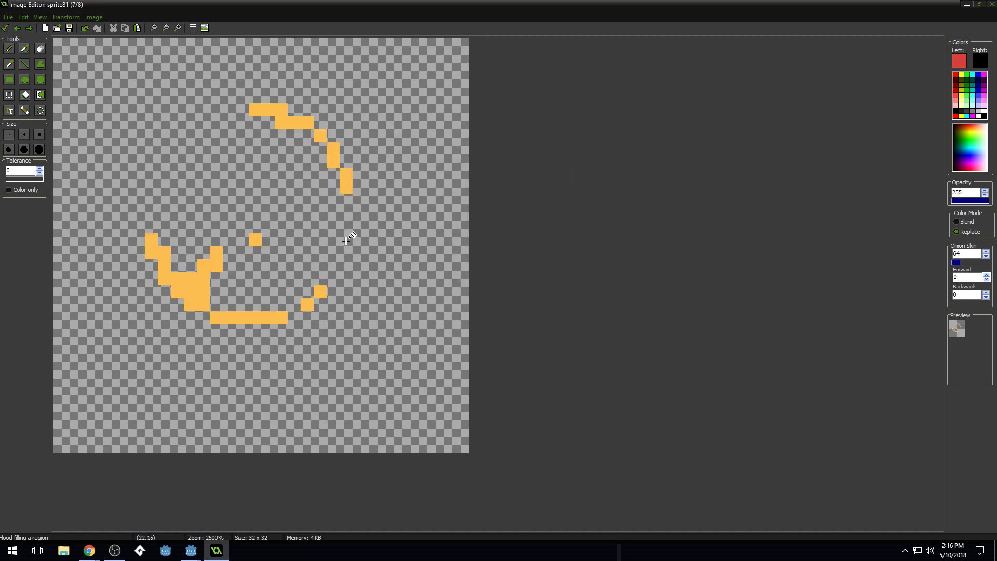
pyautogui.click(959, 60)
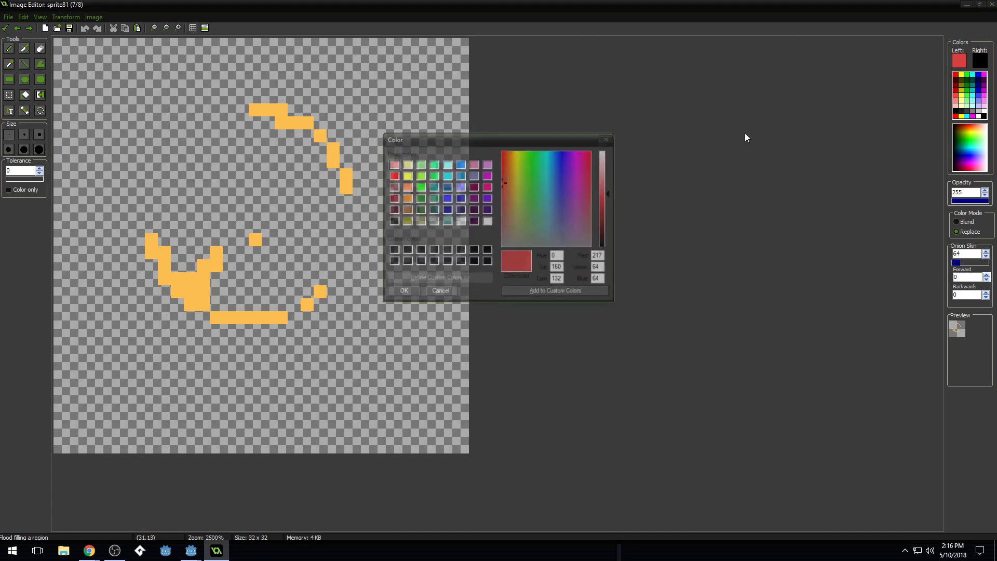
pyautogui.click(502, 199)
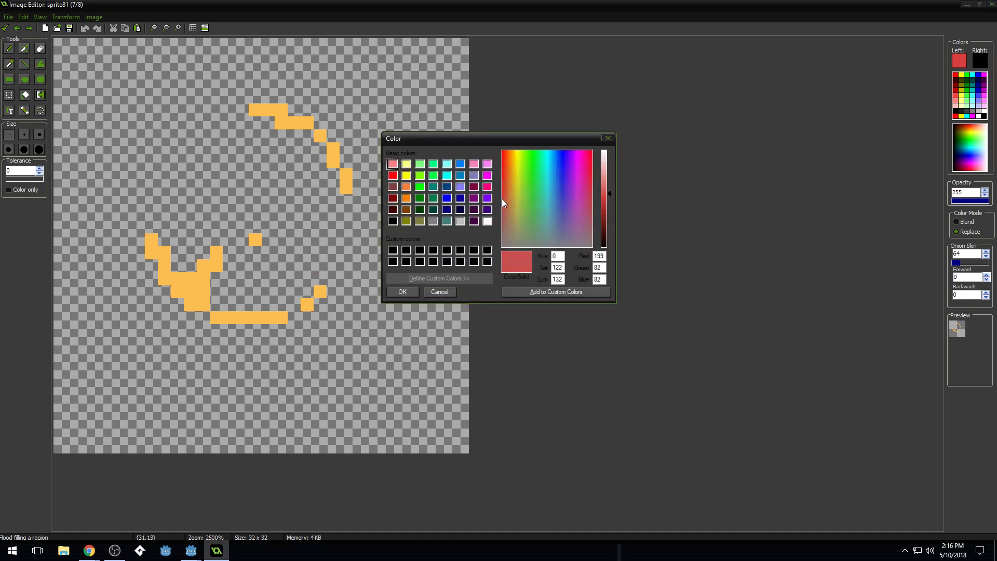
pyautogui.click(609, 198)
pyautogui.click(607, 204)
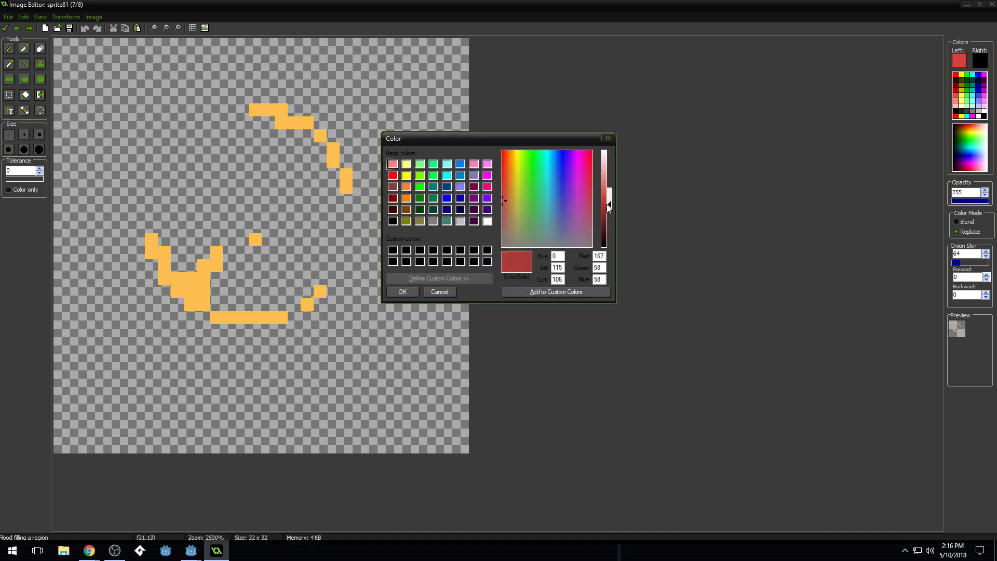
pyautogui.click(403, 291)
# Recolour all the orange pieces of the seventh frame dark red, keeping the background transparent.
pyautogui.click(223, 268)
pyautogui.click(255, 240)
pyautogui.click(247, 310)
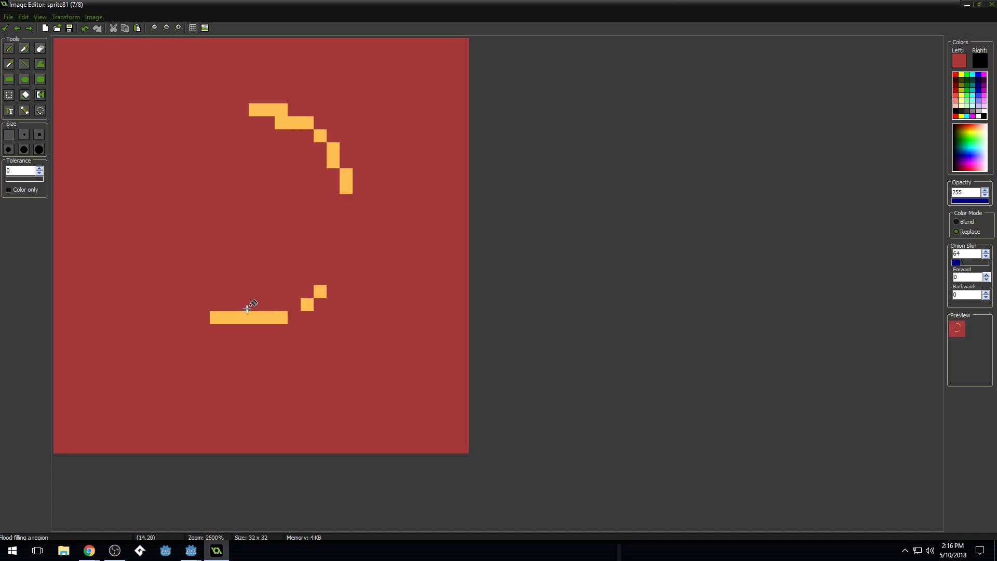
pyautogui.hotkey('ctrl', 'z')
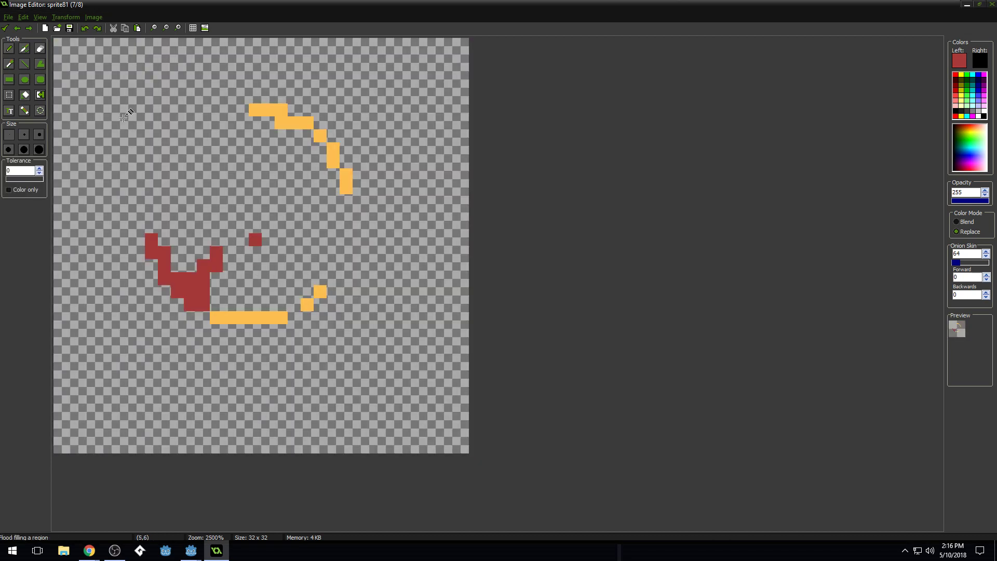
pyautogui.click(42, 96)
pyautogui.click(286, 110)
# Recolour the eighth frame's remaining orange pixels in a dull brownish red, RGB 106, 64, 64.
pyautogui.press('Right')
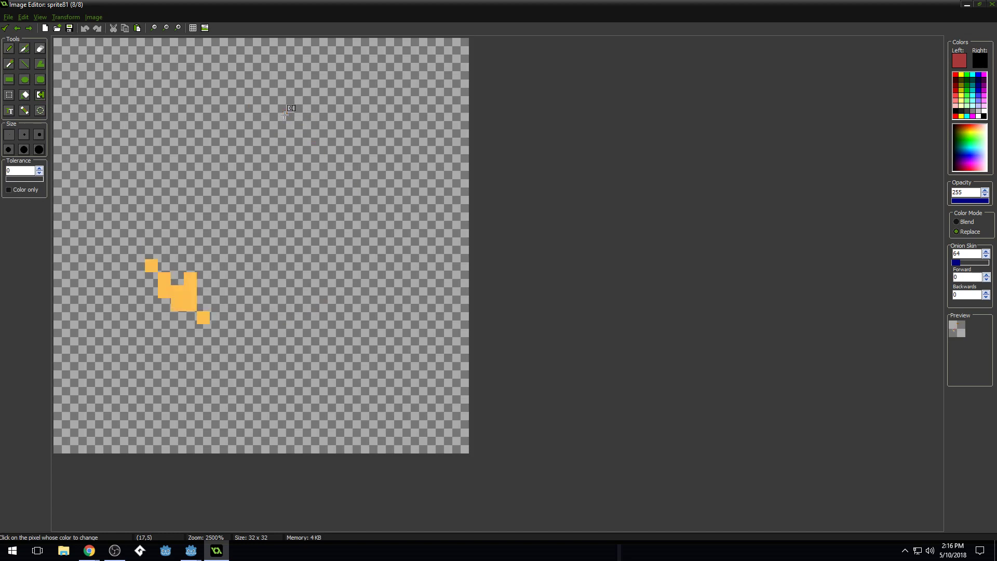
pyautogui.click(957, 58)
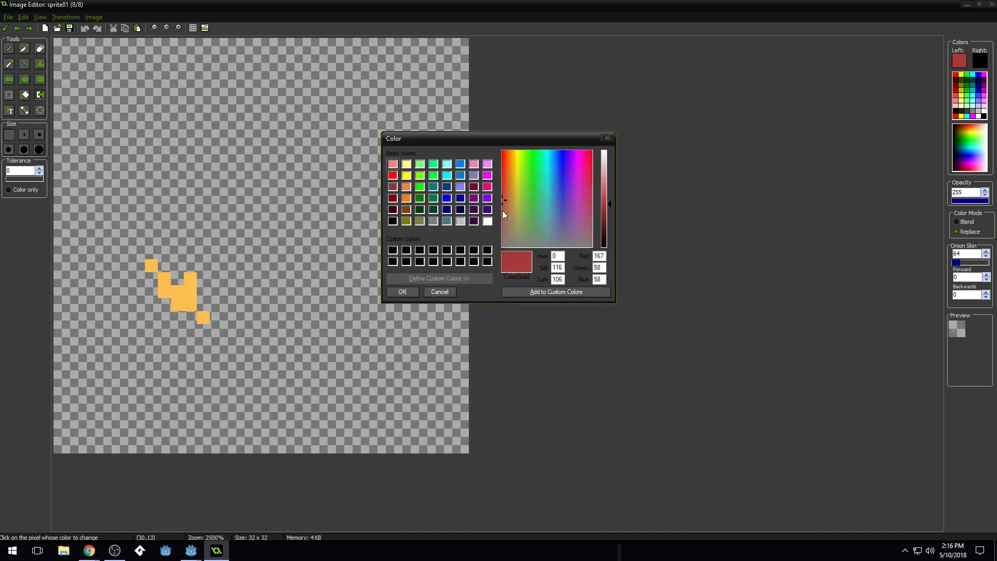
pyautogui.moveTo(501, 213); pyautogui.dragTo(502, 223)
pyautogui.click(605, 214)
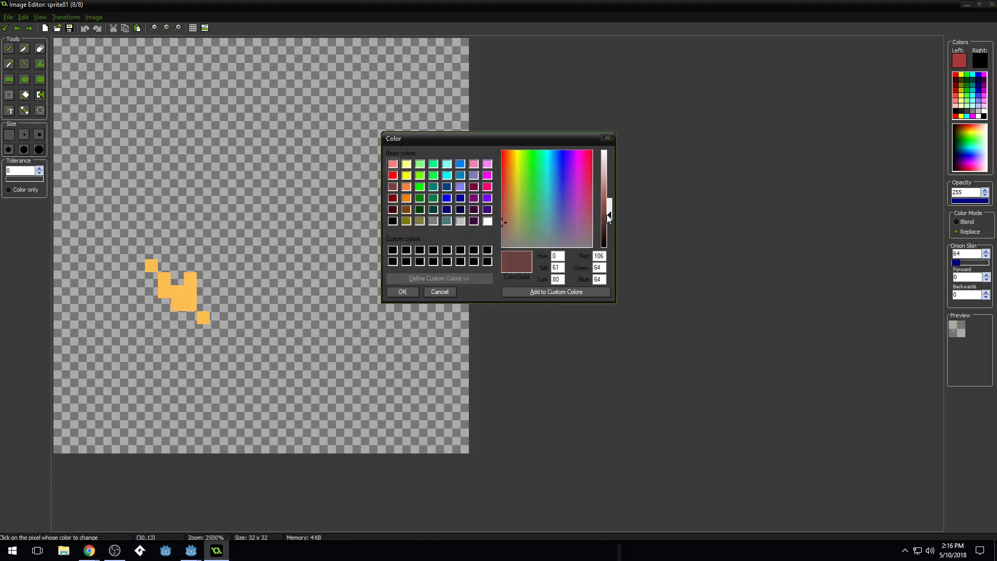
pyautogui.click(403, 292)
pyautogui.click(182, 296)
# Cycle repeatedly through all the frames at reduced zoom to review the recoloured animation, and return to the frame list.
pyautogui.scroll(-5, 338, 140)
pyautogui.press('Right')
pyautogui.press('Right')
pyautogui.press('Right')
pyautogui.press('Right')
pyautogui.press('Right')
pyautogui.press('Right')
pyautogui.press('Right')
pyautogui.press('Right')
pyautogui.press('Right')
pyautogui.press('Right')
pyautogui.press('Right')
pyautogui.press('Right')
pyautogui.press('Right')
pyautogui.press('Right')
pyautogui.press('Right')
pyautogui.press('Right')
pyautogui.press('Right')
pyautogui.press('Right')
pyautogui.press('Right')
pyautogui.press('Right')
pyautogui.press('Right')
pyautogui.press('Right')
pyautogui.press('Right')
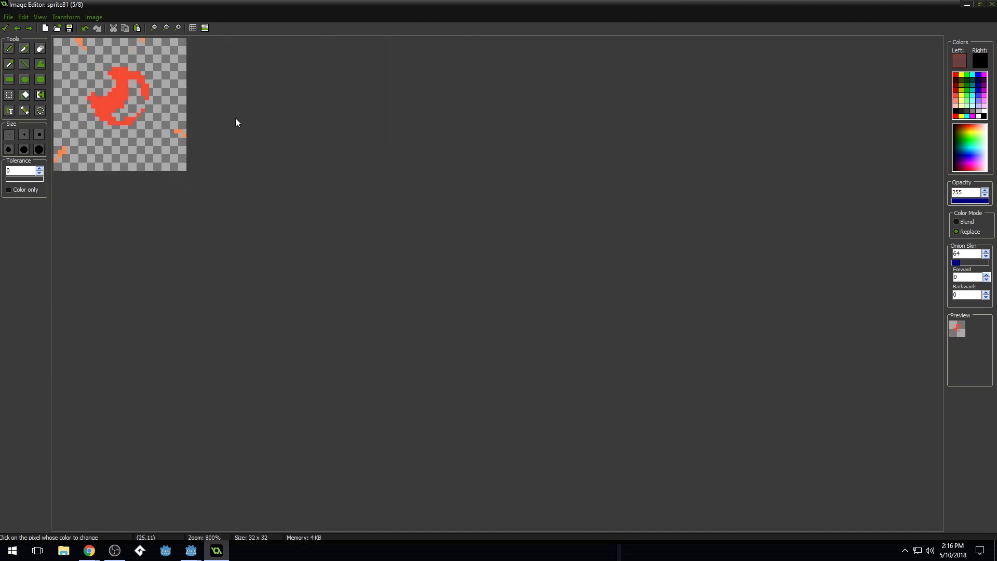
pyautogui.click(6, 28)
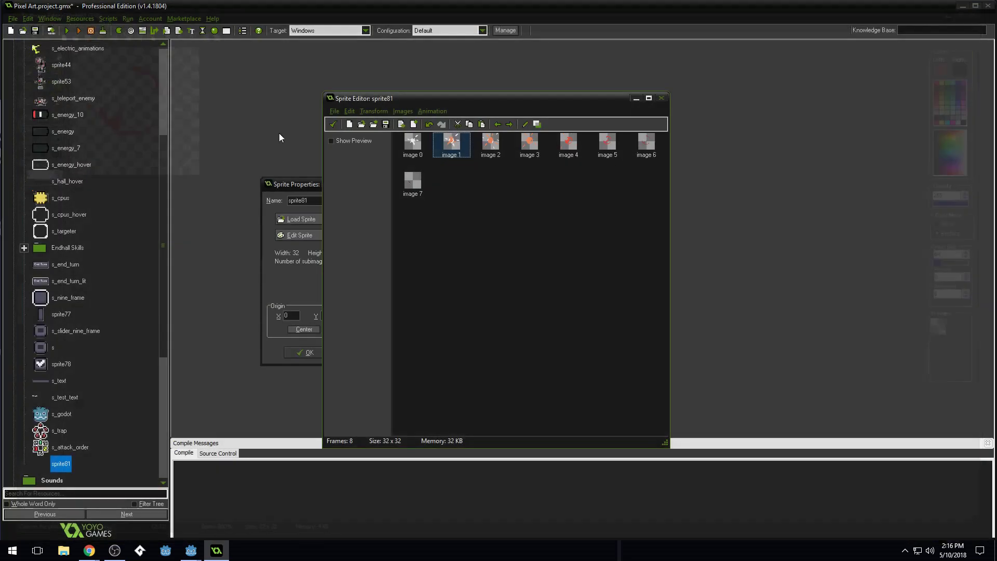
# Show the animation preview, widen the sprite editor to fit all frames in one row, and set the preview speed to 15.
pyautogui.click(332, 141)
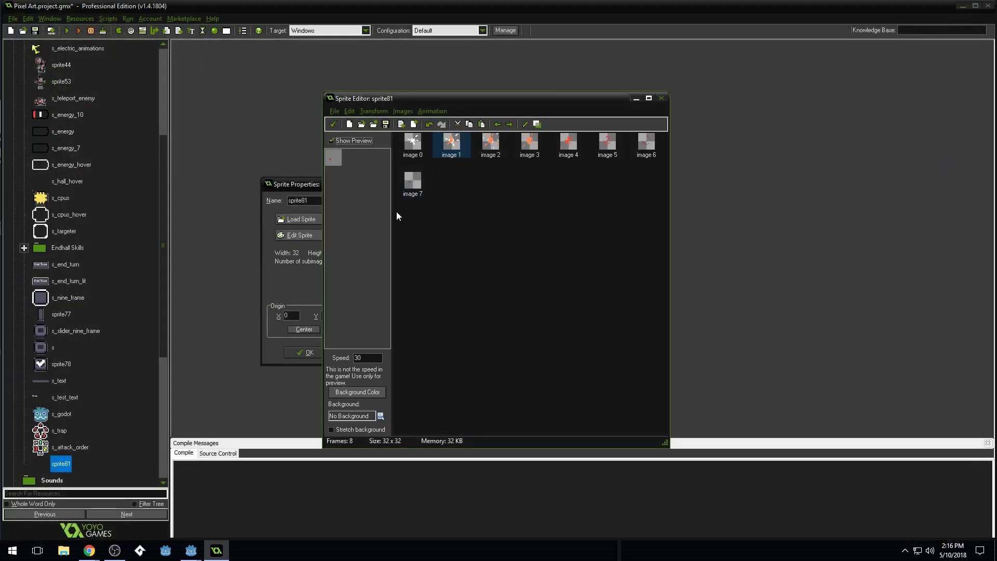
pyautogui.moveTo(395, 99); pyautogui.dragTo(356, 81)
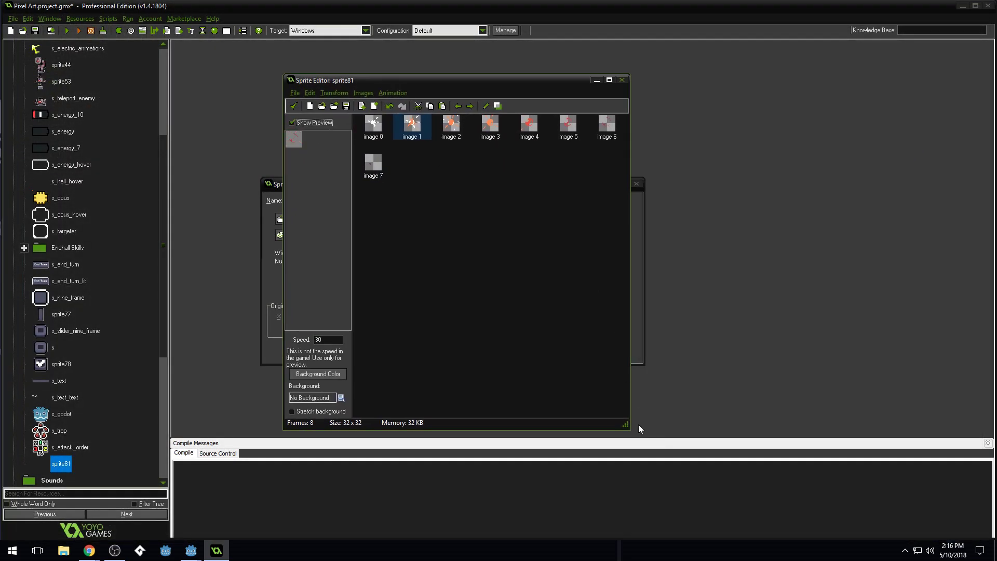
pyautogui.moveTo(628, 430); pyautogui.dragTo(669, 362)
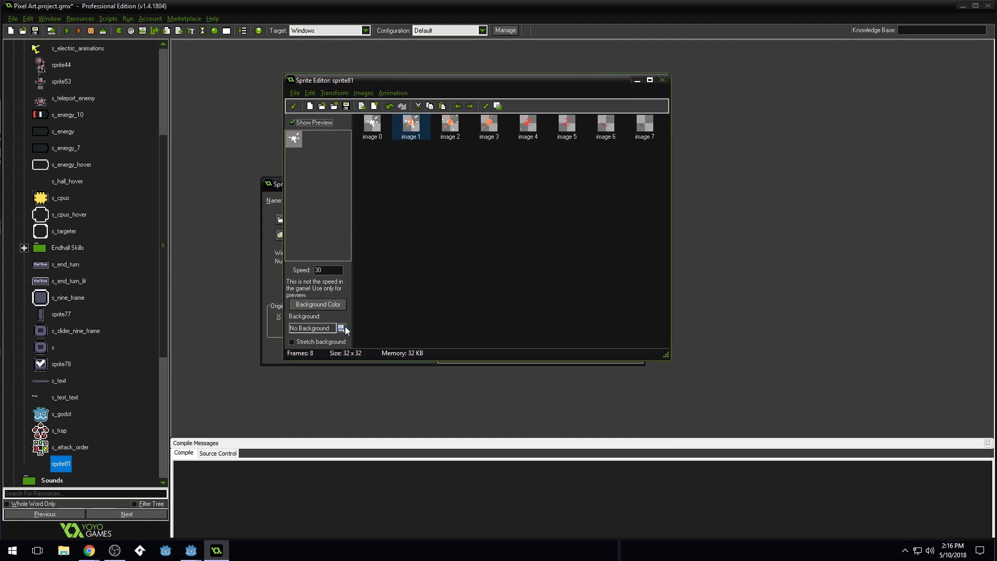
pyautogui.click(291, 344)
pyautogui.write('15')
# Open the first frame enlarged and cycle through the whole burst sequence to examine its motion and colours, then return to the frame list.
pyautogui.doubleClick(372, 125)
pyautogui.scroll(11, 413, 218)
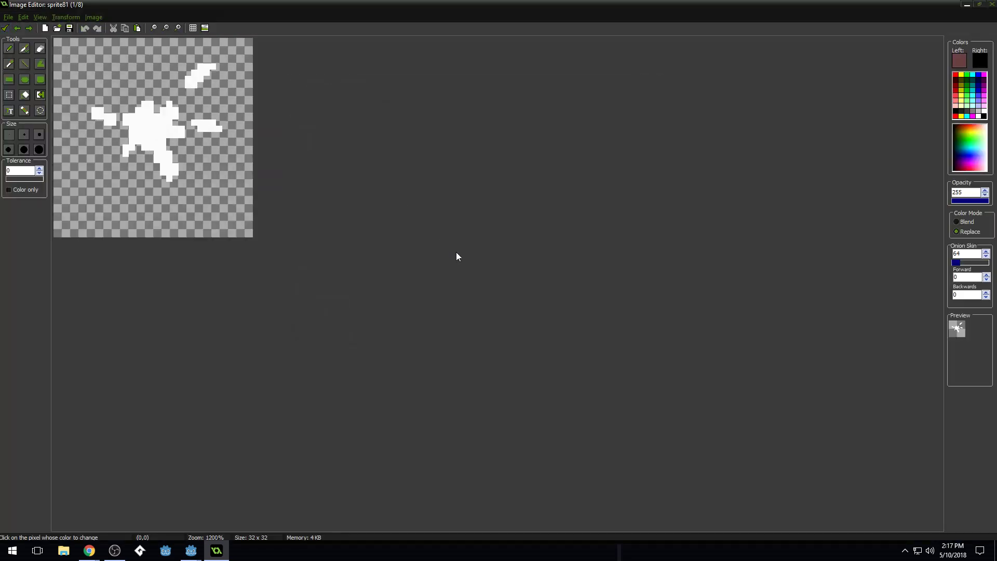
pyautogui.press('Right')
pyautogui.press('Right')
pyautogui.press('Right')
pyautogui.press('Right')
pyautogui.press('Right')
pyautogui.press('Right')
pyautogui.press('Right')
pyautogui.press('Right')
pyautogui.press('Right')
pyautogui.press('Right')
pyautogui.press('Right')
pyautogui.press('Right')
pyautogui.press('Right')
pyautogui.press('Right')
pyautogui.press('Right')
pyautogui.press('Right')
pyautogui.press('Right')
pyautogui.press('Right')
pyautogui.press('Right')
pyautogui.press('Right')
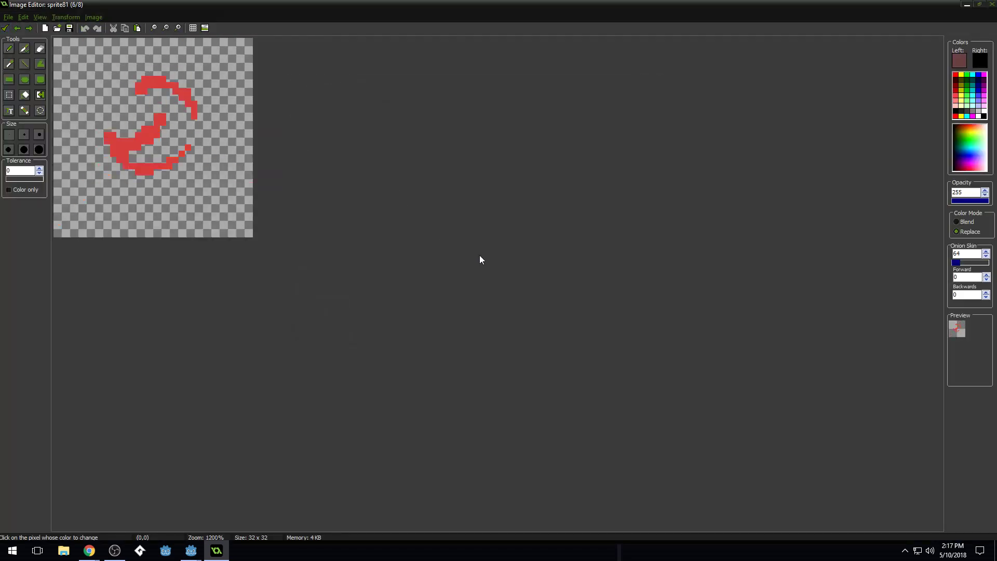
pyautogui.press('Right')
pyautogui.press('Right')
pyautogui.press('Right')
pyautogui.press('Right')
pyautogui.press('Right')
pyautogui.press('Right')
pyautogui.press('Right')
pyautogui.press('Right')
pyautogui.press('Right')
pyautogui.press('Right')
pyautogui.press('Right')
pyautogui.press('Right')
pyautogui.press('Right')
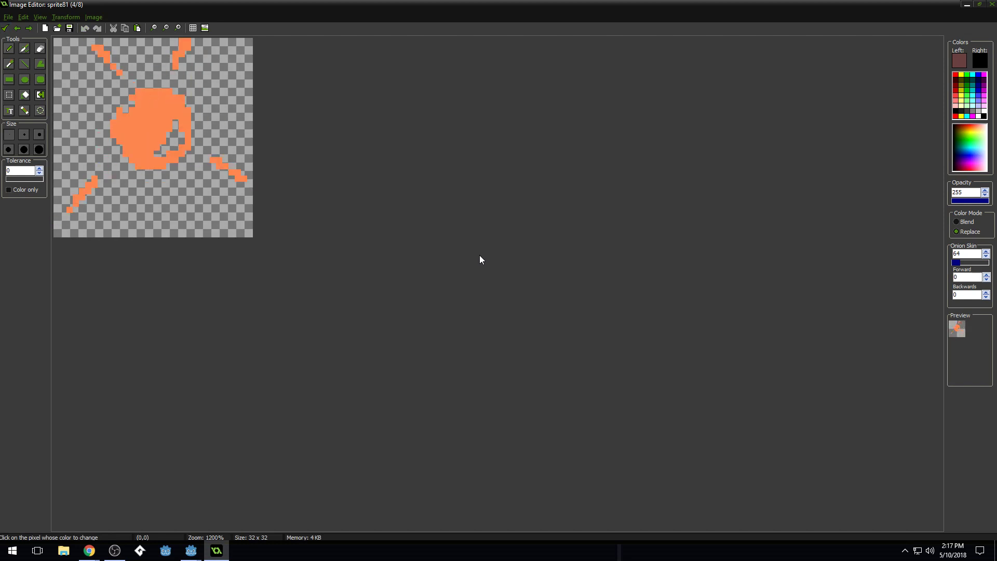
pyautogui.press('Right')
pyautogui.press('Right')
pyautogui.press('Right')
pyautogui.press('Right')
pyautogui.press('Right')
pyautogui.press('Right')
pyautogui.press('Right')
pyautogui.press('Right')
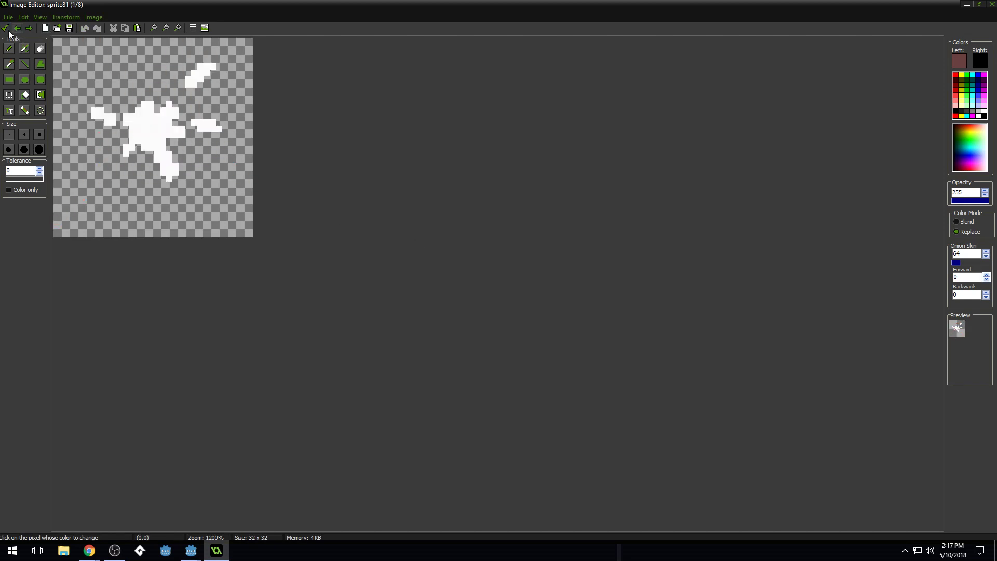
pyautogui.click(5, 29)
pyautogui.click(470, 175)
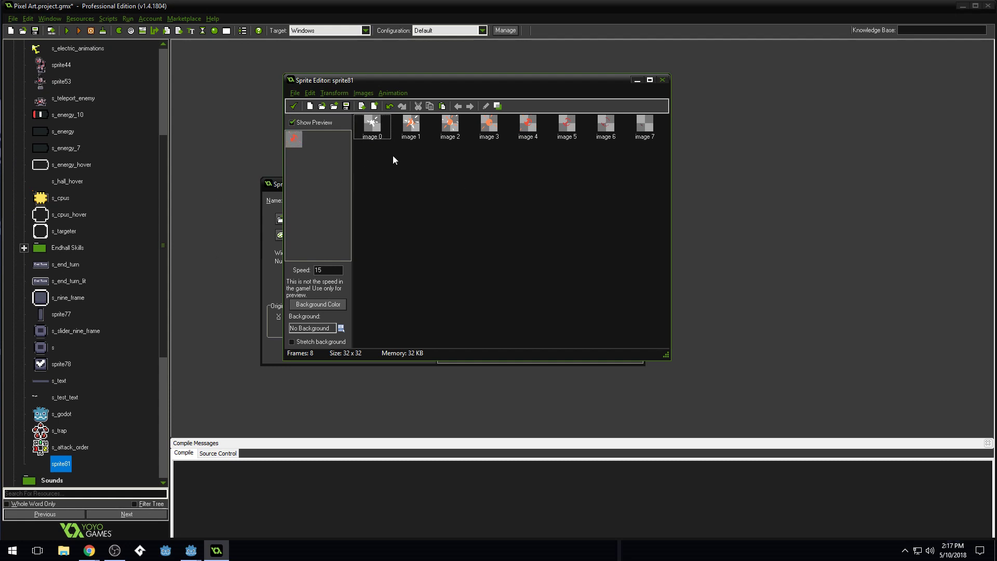
# Duplicate the first white burst frame and open the earlier copy for editing.
pyautogui.click(377, 136)
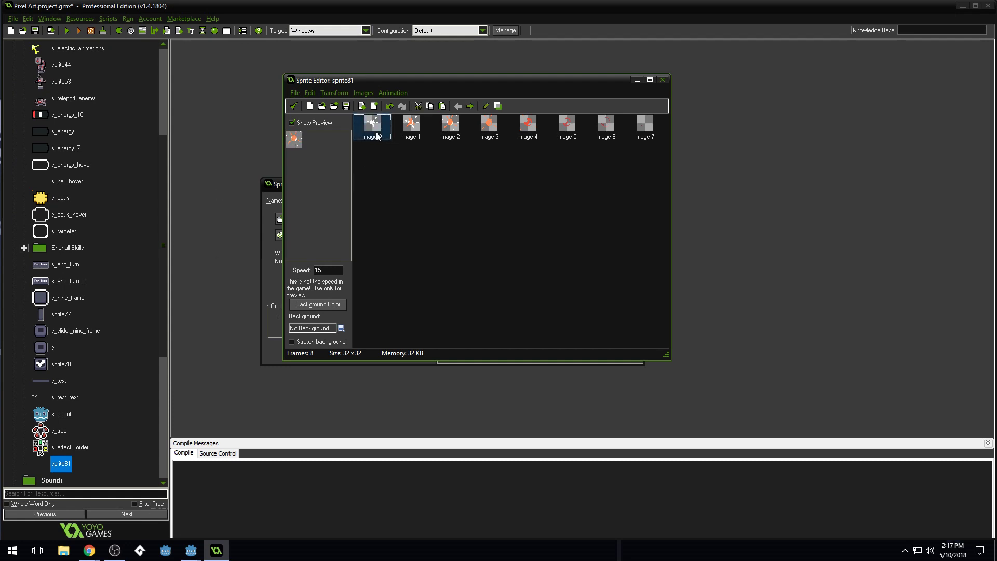
pyautogui.hotkey('ctrl', 'v')
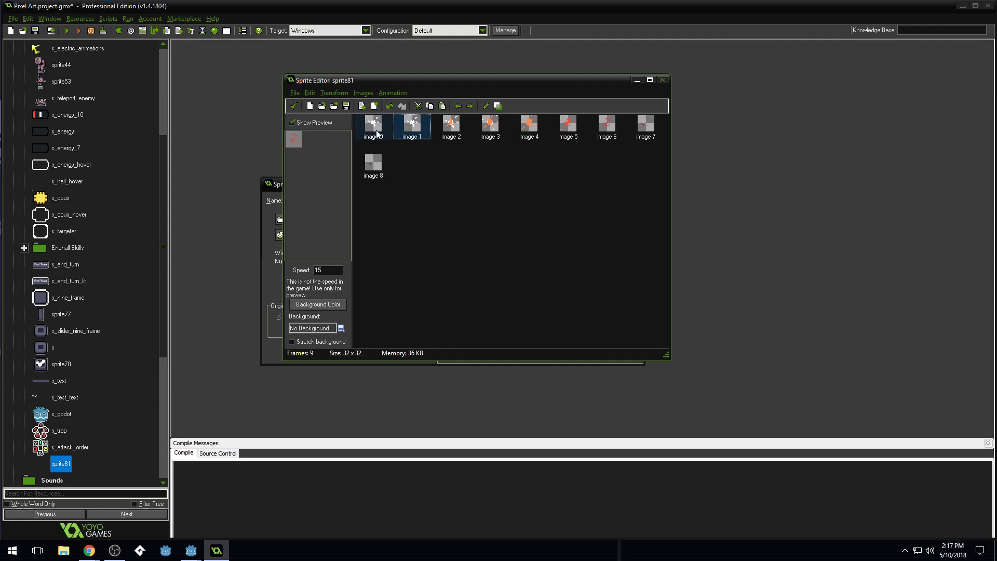
pyautogui.doubleClick(377, 134)
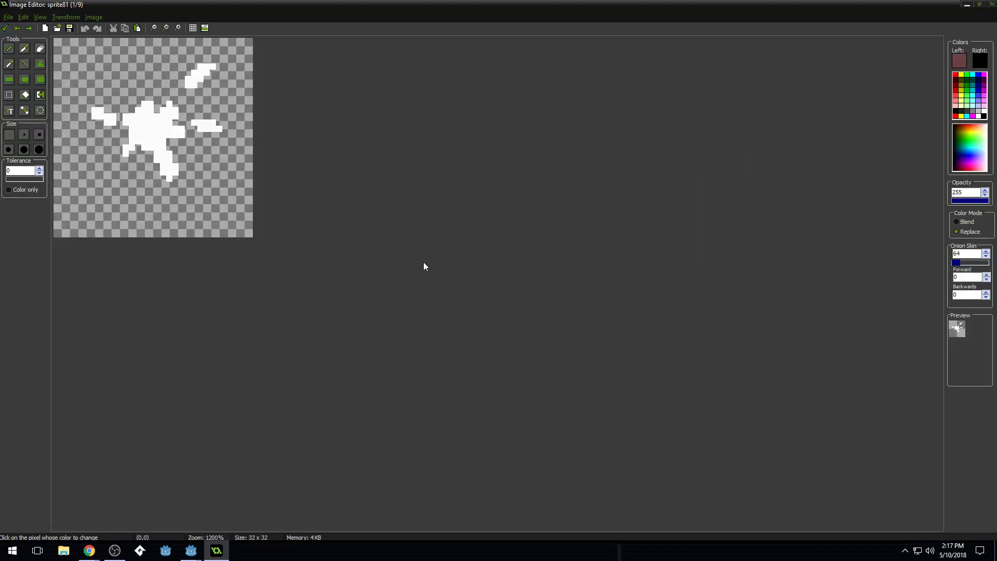
# Draw a white-outlined circle about 24 pixels wide over the burst in the first frame.
pyautogui.click(984, 110)
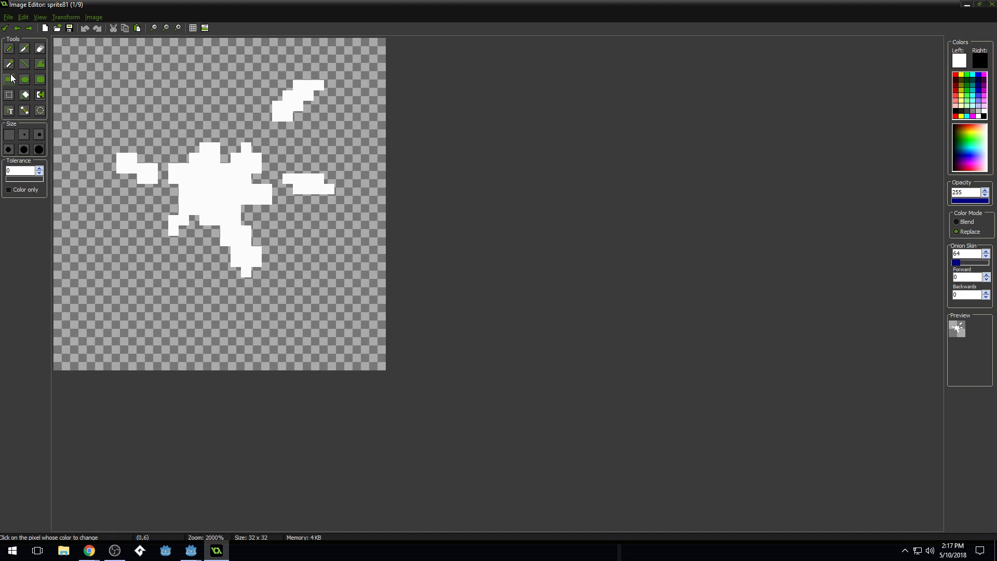
pyautogui.click(24, 80)
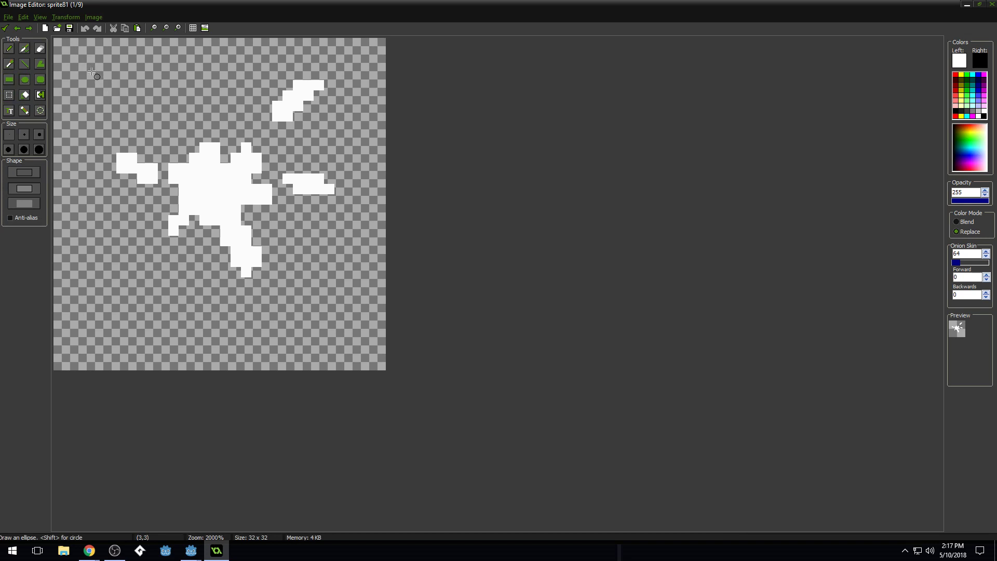
pyautogui.moveTo(102, 84); pyautogui.dragTo(347, 332)
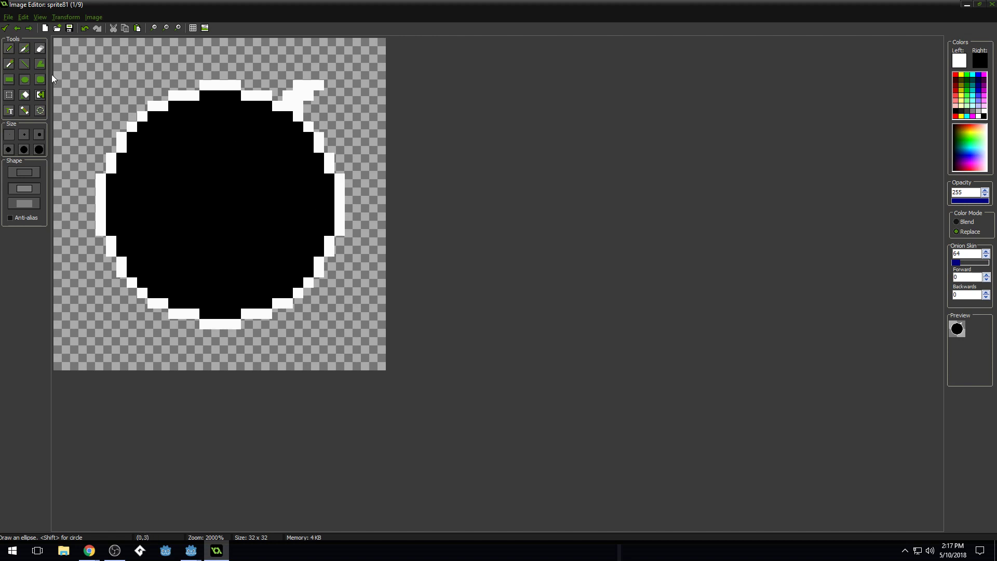
# Erase the burst pixels sticking out beyond the circle's outline, fill its black interior with white, and keep the edited frame.
pyautogui.click(13, 49)
pyautogui.keyDown('ctrl'); pyautogui.click(282, 78); pyautogui.keyUp('ctrl')
pyautogui.moveTo(284, 91)
pyautogui.mouseDown()
pyautogui.moveTo(301, 107)
pyautogui.moveTo(356, 87)
pyautogui.mouseUp()
pyautogui.keyDown('ctrl'); pyautogui.click(220, 83); pyautogui.keyUp('ctrl')
pyautogui.press('f')
pyautogui.click(217, 130)
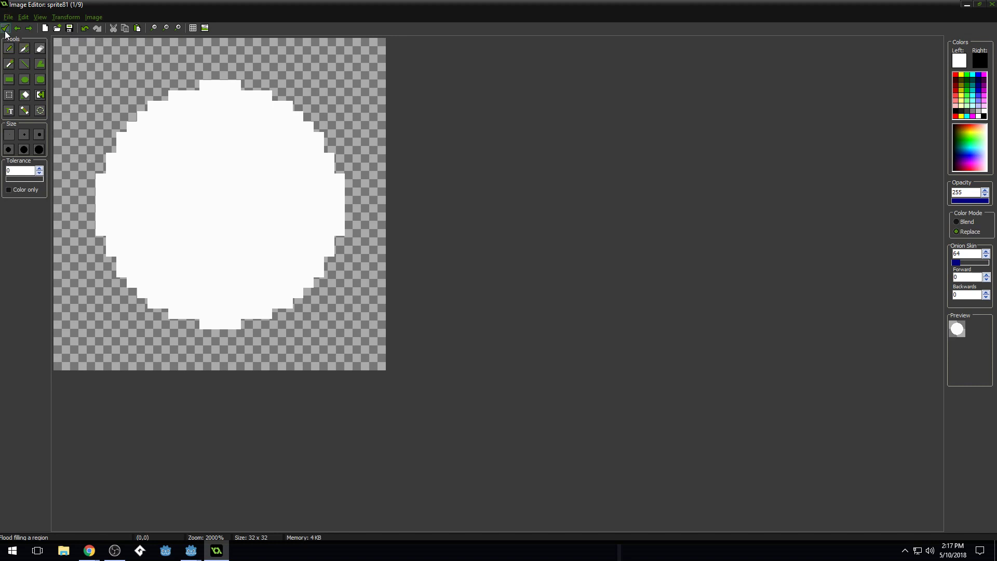
pyautogui.click(5, 29)
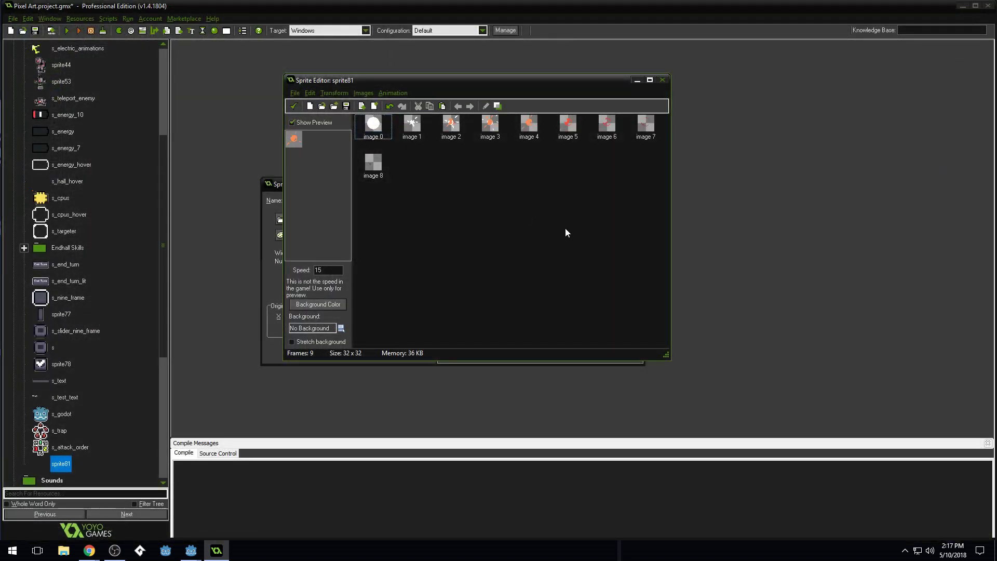
# Duplicate the white circle frame, open the first copy and clear its entire canvas.
pyautogui.doubleClick(372, 126)
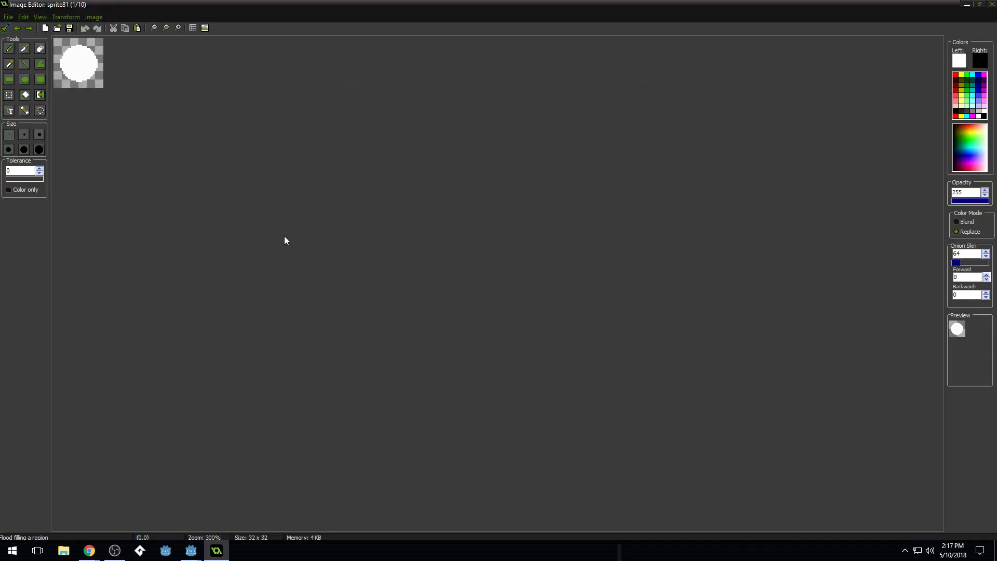
pyautogui.scroll(1, 285, 242)
pyautogui.hotkey('ctrl', 'a')
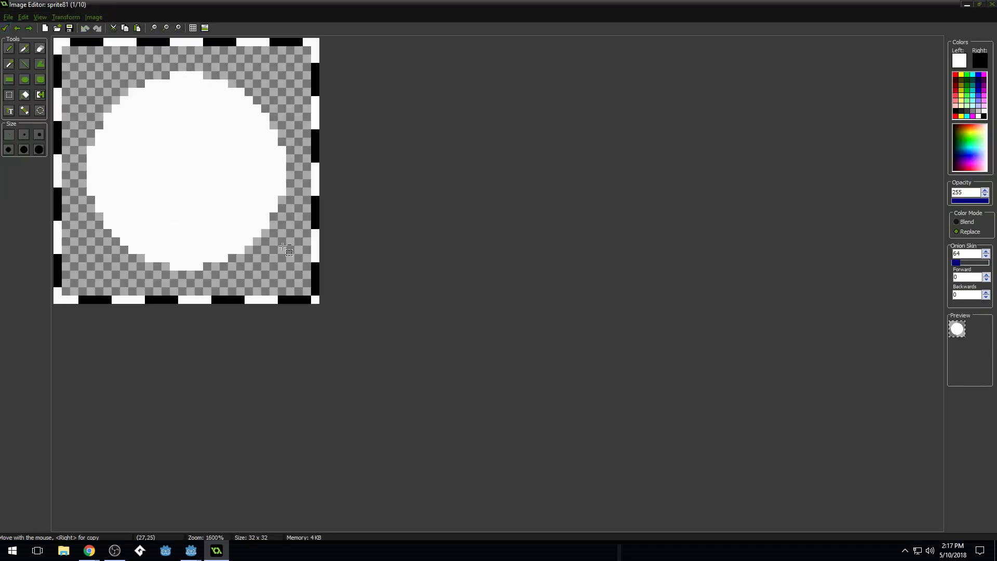
pyautogui.press('Delete')
# Draw a solid white circle about 16 pixels wide around the middle of the blank first frame.
pyautogui.scroll(3, 282, 240)
pyautogui.scroll(-2, 143, 148)
pyautogui.click(9, 50)
pyautogui.scroll(1, 178, 213)
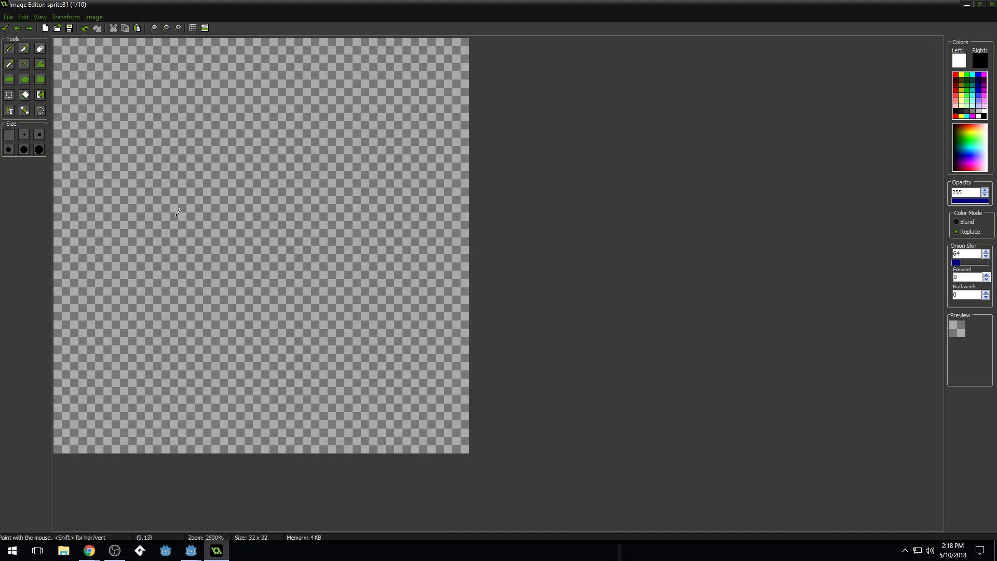
pyautogui.click(24, 82)
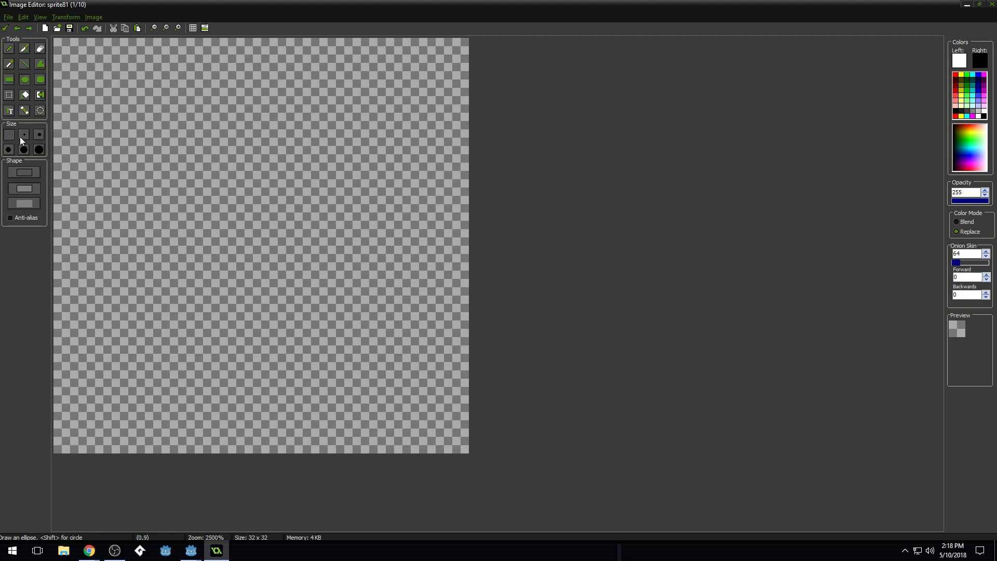
pyautogui.click(23, 204)
pyautogui.keyDown('shift'); pyautogui.moveTo(161, 154); pyautogui.dragTo(364, 326); pyautogui.keyUp('shift')
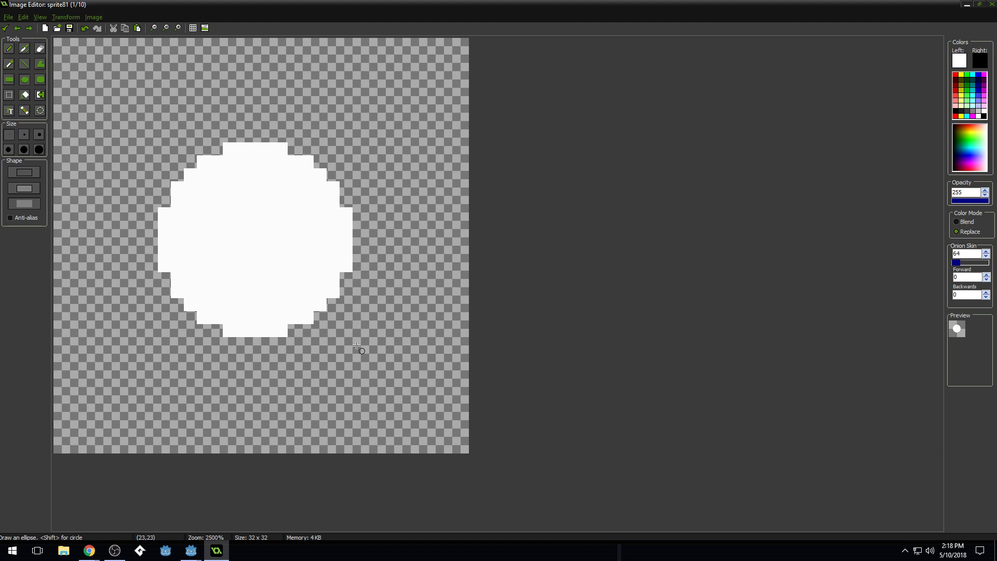
pyautogui.keyDown('shift'); pyautogui.moveTo(357, 346); pyautogui.dragTo(361, 351); pyautogui.keyUp('shift')
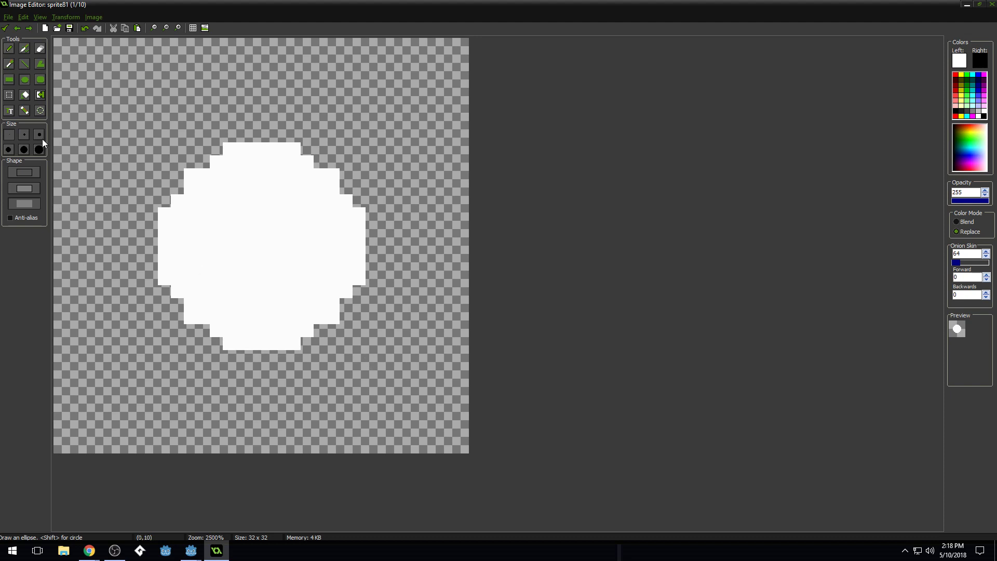
# Smooth the small circle by adding single white pixels to the inner steps along its four diagonal edges.
pyautogui.click(9, 49)
pyautogui.click(174, 188)
pyautogui.click(205, 161)
pyautogui.click(319, 161)
pyautogui.click(346, 187)
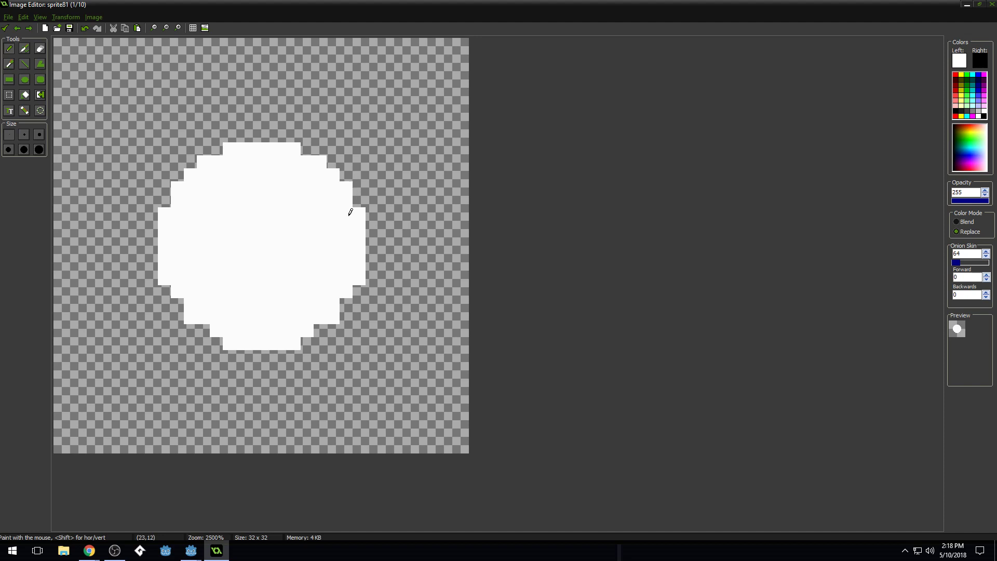
pyautogui.click(318, 329)
pyautogui.click(346, 304)
pyautogui.click(203, 330)
pyautogui.click(177, 304)
# Step through the frames at reduced zoom to check how the new circles lead into the burst.
pyautogui.scroll(-6, 224, 227)
pyautogui.press('Left')
pyautogui.press('Right')
pyautogui.press('Right')
pyautogui.press('Right')
pyautogui.press('Right')
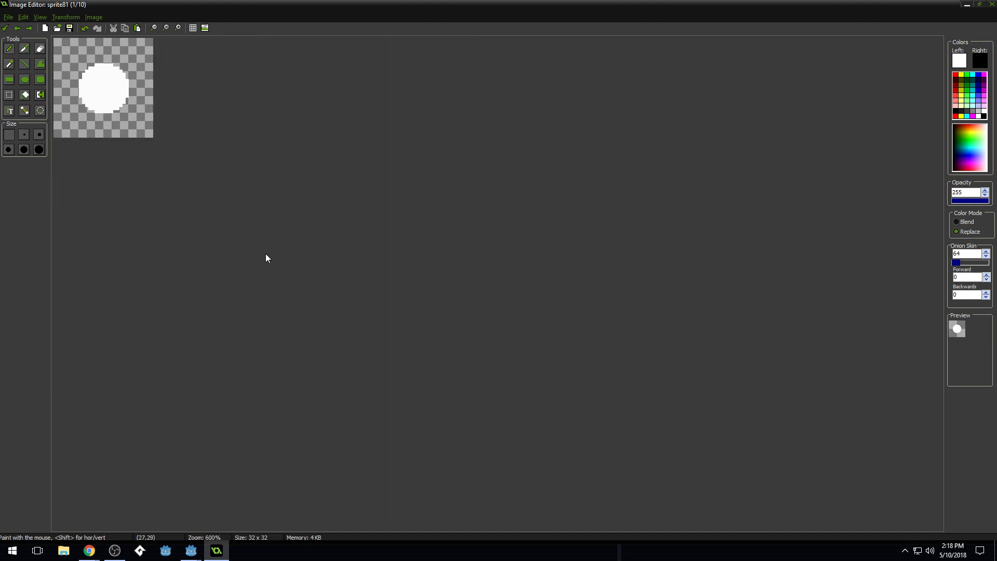
# Step through the animation frames from the small circle onward to check the transition into the burst.
pyautogui.press('Right')
pyautogui.press('Right')
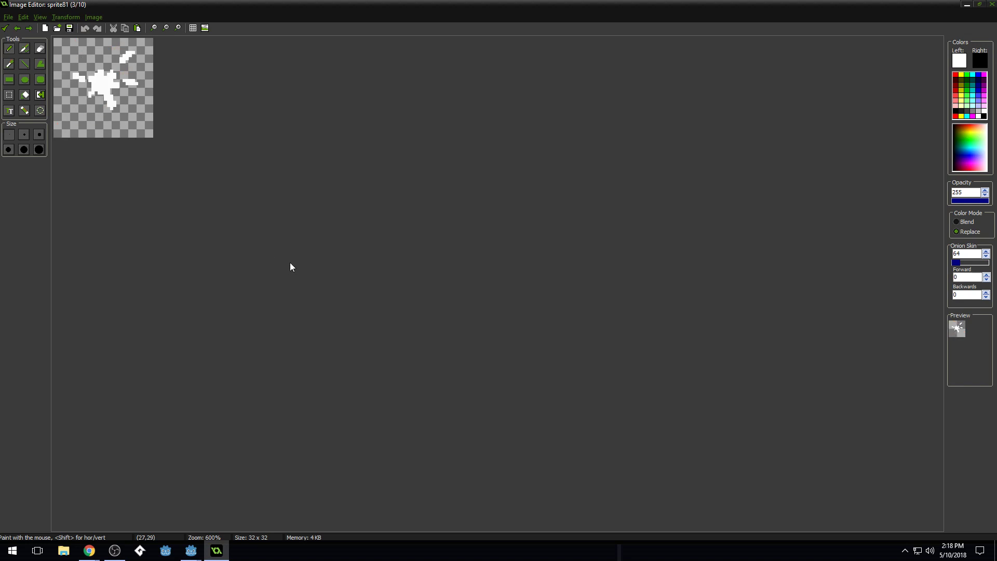
pyautogui.press('Right')
pyautogui.press('Right')
pyautogui.press('Right')
pyautogui.press('Right')
pyautogui.press('Right')
pyautogui.click(5, 30)
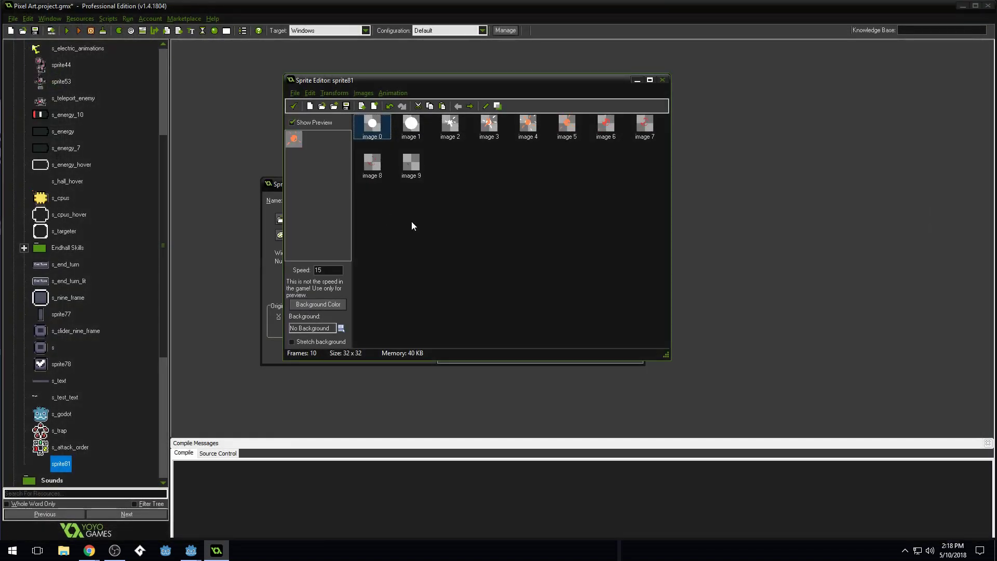
# Open the first frame and clear its entire canvas.
pyautogui.doubleClick(378, 128)
pyautogui.scroll(10, 376, 213)
pyautogui.keyDown('ctrl'); pyautogui.click(283, 156); pyautogui.keyUp('ctrl')
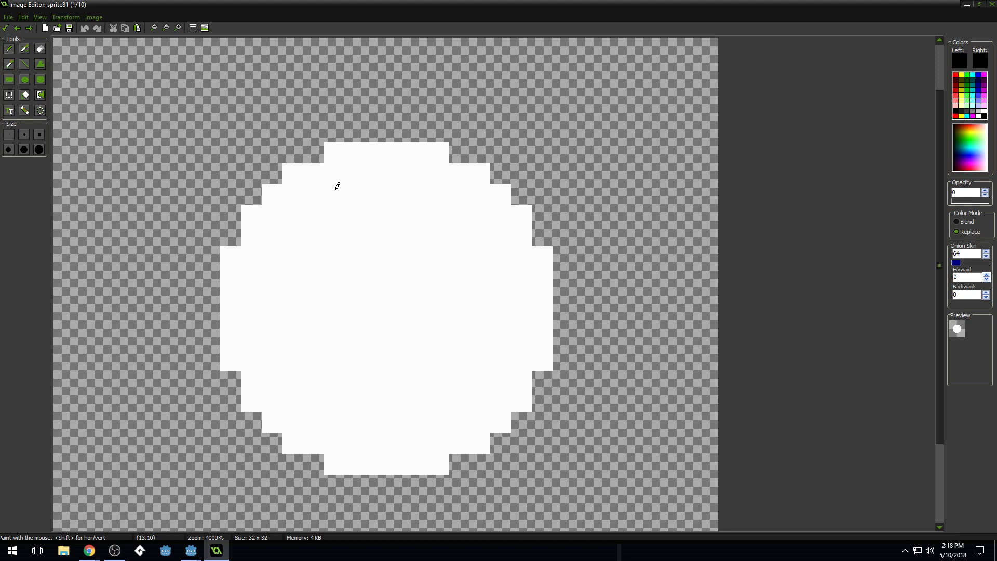
pyautogui.hotkey('ctrl', 'a')
pyautogui.press('Delete')
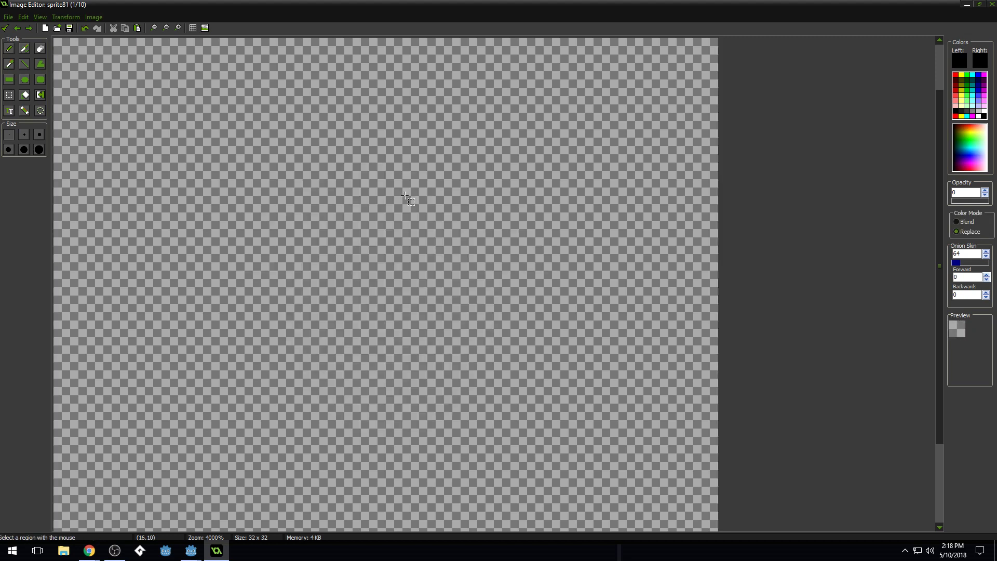
# Draw a solid white circle about 11 pixels wide on the blank first frame and erase the stray pixels beside it.
pyautogui.click(985, 104)
pyautogui.click(24, 80)
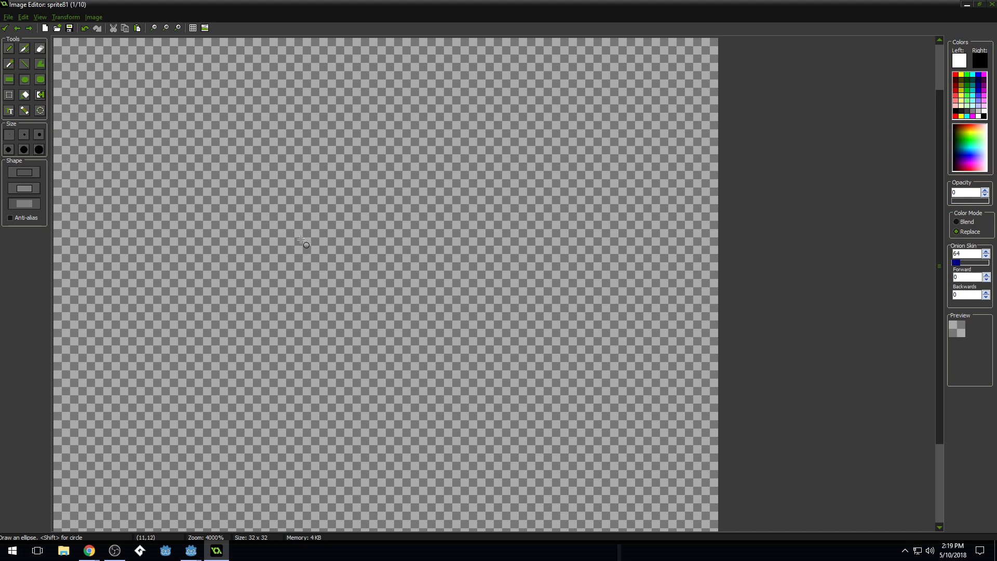
pyautogui.moveTo(969, 201); pyautogui.dragTo(990, 203)
pyautogui.moveTo(261, 193); pyautogui.dragTo(550, 410)
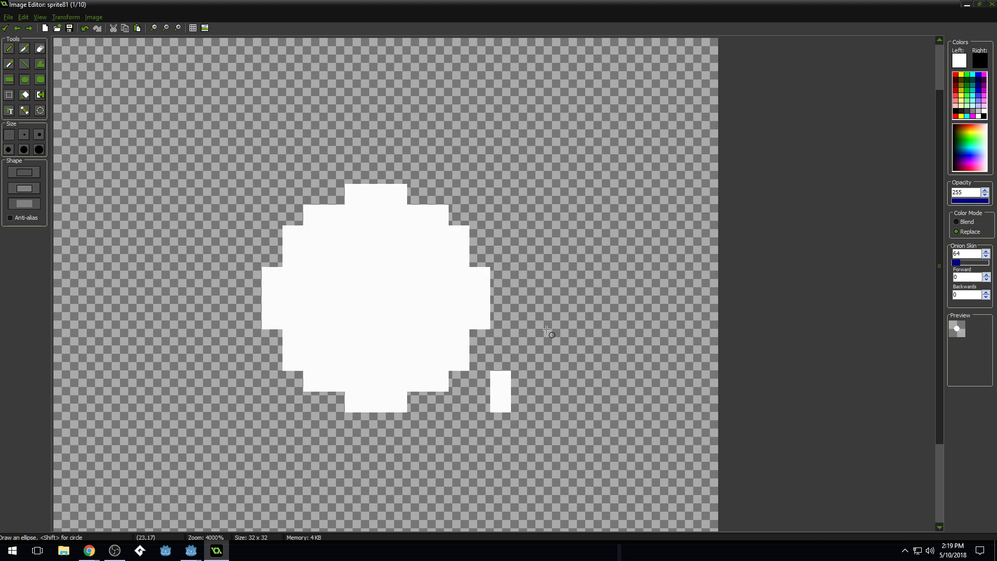
pyautogui.scroll(-2, 446, 318)
pyautogui.scroll(1, 387, 315)
pyautogui.press('o')
pyautogui.click(367, 307)
pyautogui.press('p')
pyautogui.moveTo(336, 291); pyautogui.dragTo(333, 306)
pyautogui.scroll(-2, 436, 291)
pyautogui.scroll(3, 384, 307)
pyautogui.scroll(-3, 400, 301)
pyautogui.scroll(2, 382, 304)
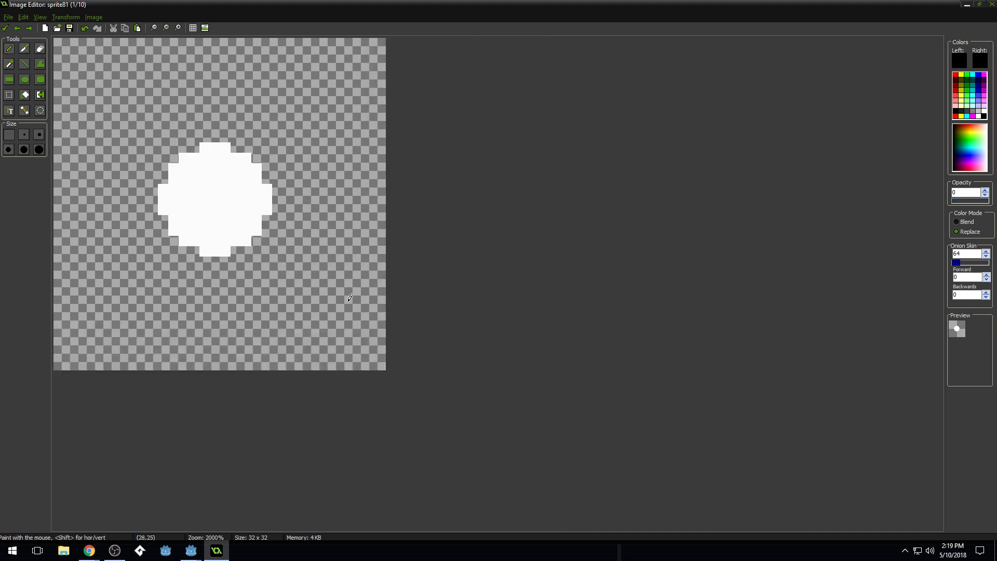
# Remove the 11-pixel circle by clearing the first frame's canvas again.
pyautogui.press('s')
pyautogui.hotkey('ctrl', 'a')
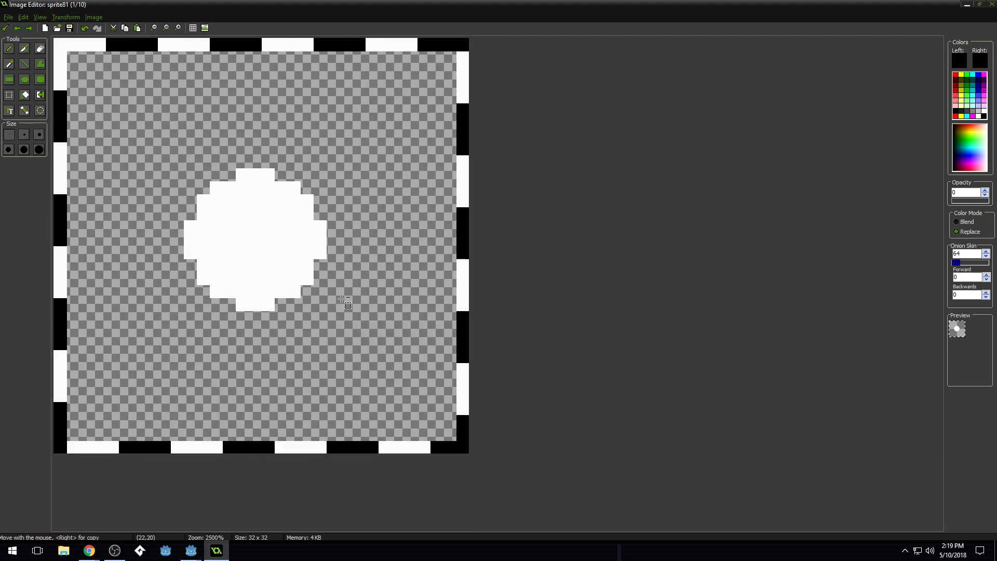
pyautogui.press('Delete')
pyautogui.press('d')
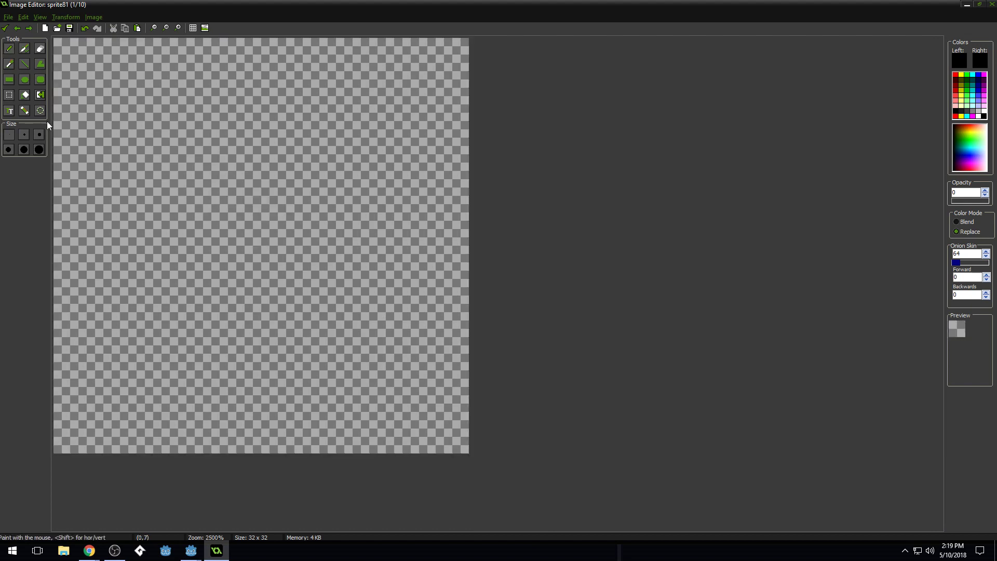
# Draw a solid, fully opaque white circle about 12 pixels wide around the middle of the first frame.
pyautogui.click(25, 81)
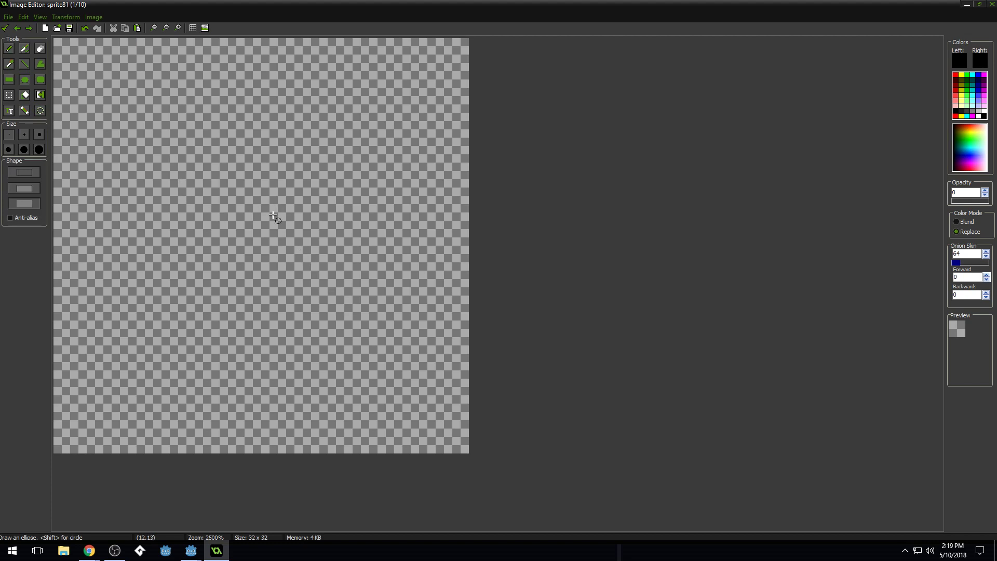
pyautogui.moveTo(980, 202); pyautogui.dragTo(996, 202)
pyautogui.click(982, 108)
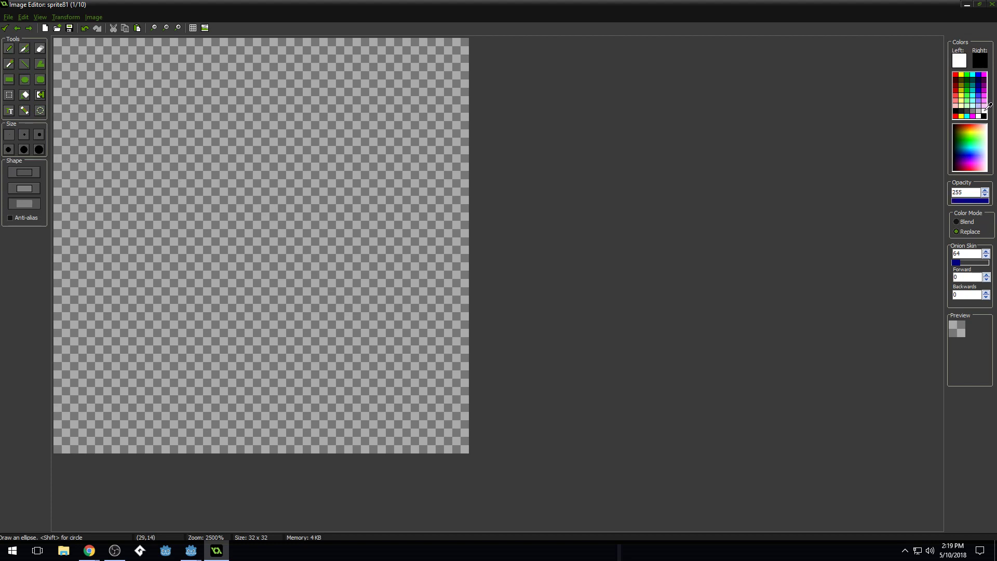
pyautogui.click(194, 172)
pyautogui.moveTo(195, 171); pyautogui.dragTo(356, 332)
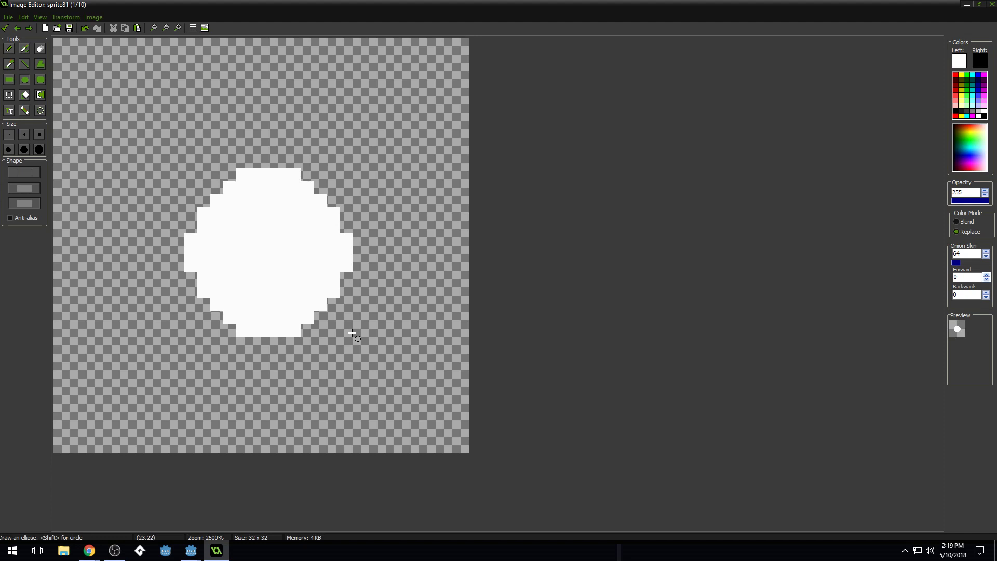
pyautogui.moveTo(353, 333); pyautogui.dragTo(349, 326)
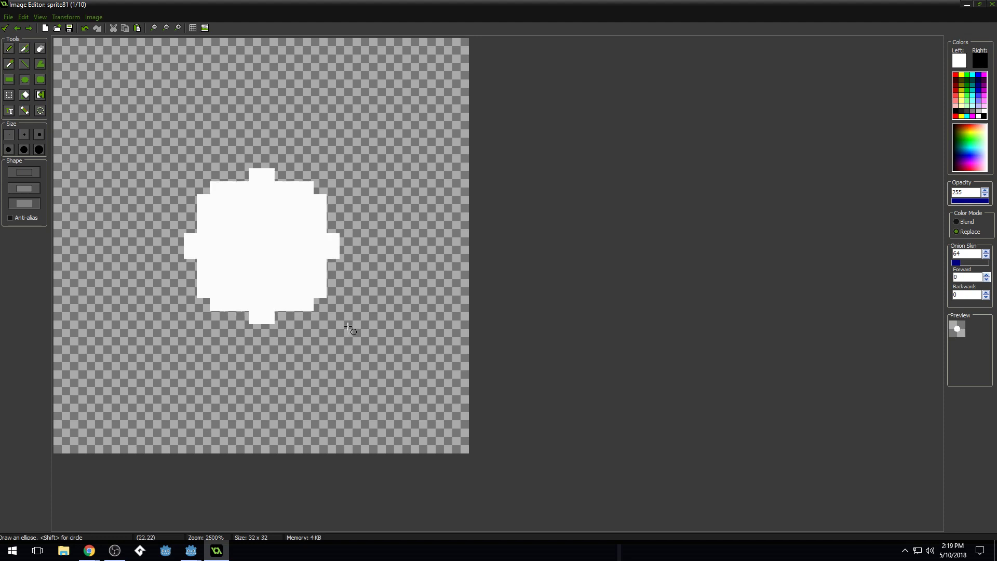
# Round the circle by erasing the single corner pixels along its four diagonal edges, repainting white where too much is removed.
pyautogui.click(8, 49)
pyautogui.click(9, 65)
pyautogui.click(214, 176)
pyautogui.moveTo(217, 186); pyautogui.dragTo(204, 198)
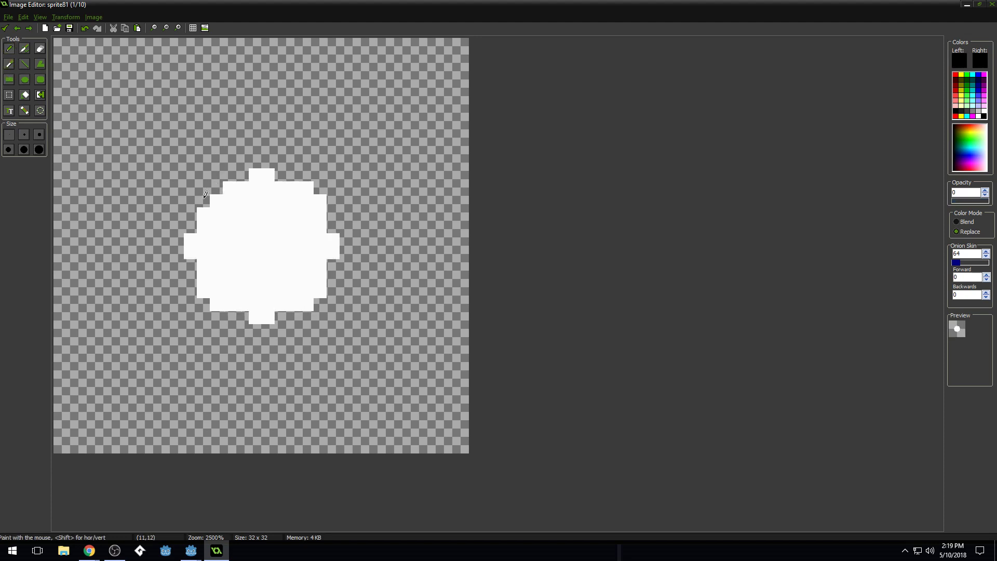
pyautogui.click(206, 294)
pyautogui.click(226, 304)
pyautogui.click(220, 305)
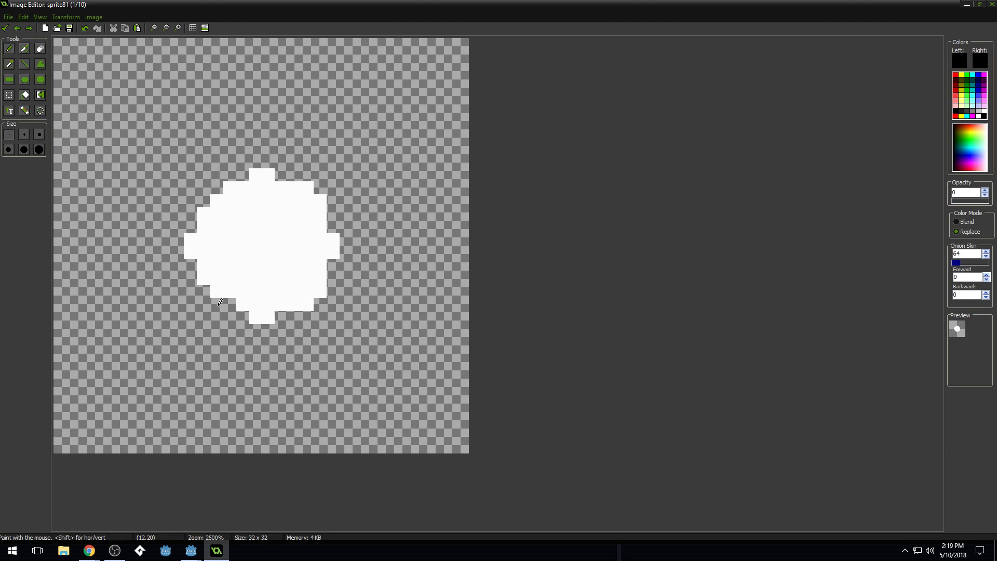
pyautogui.keyDown('ctrl'); pyautogui.click(235, 293); pyautogui.keyUp('ctrl')
pyautogui.click(233, 299)
pyautogui.keyDown('ctrl'); pyautogui.click(315, 304); pyautogui.keyUp('ctrl')
pyautogui.click(307, 305)
pyautogui.click(320, 292)
pyautogui.click(320, 200)
pyautogui.click(307, 188)
# Step through the whole animation at reduced zoom to check the new first circle against the burst frames.
pyautogui.scroll(-3, 307, 157)
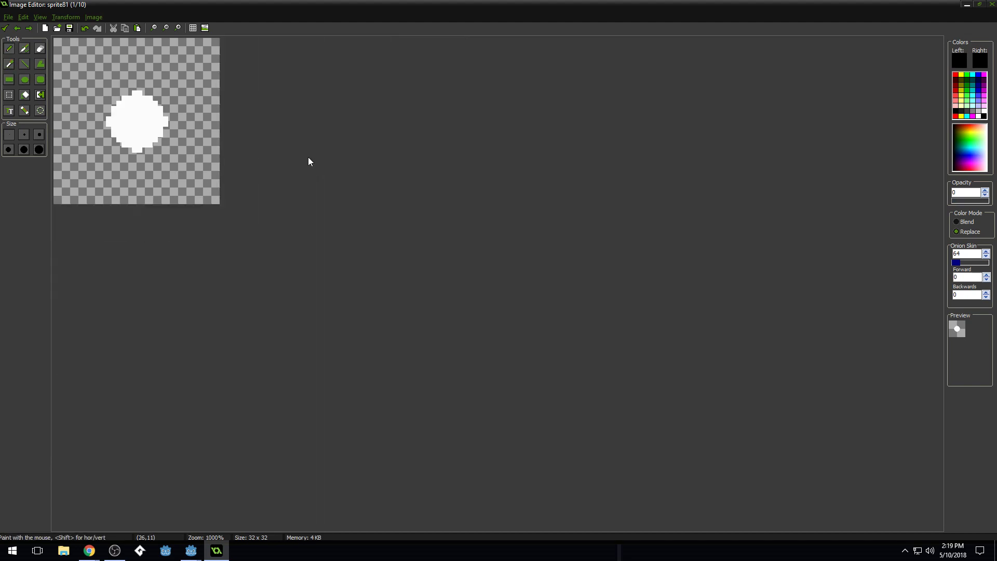
pyautogui.press('Right')
pyautogui.press('Right')
pyautogui.press('Right')
pyautogui.press('Right')
pyautogui.press('Right')
pyautogui.press('Right')
pyautogui.press('Right')
pyautogui.press('Right')
pyautogui.press('Right')
pyautogui.press('Right')
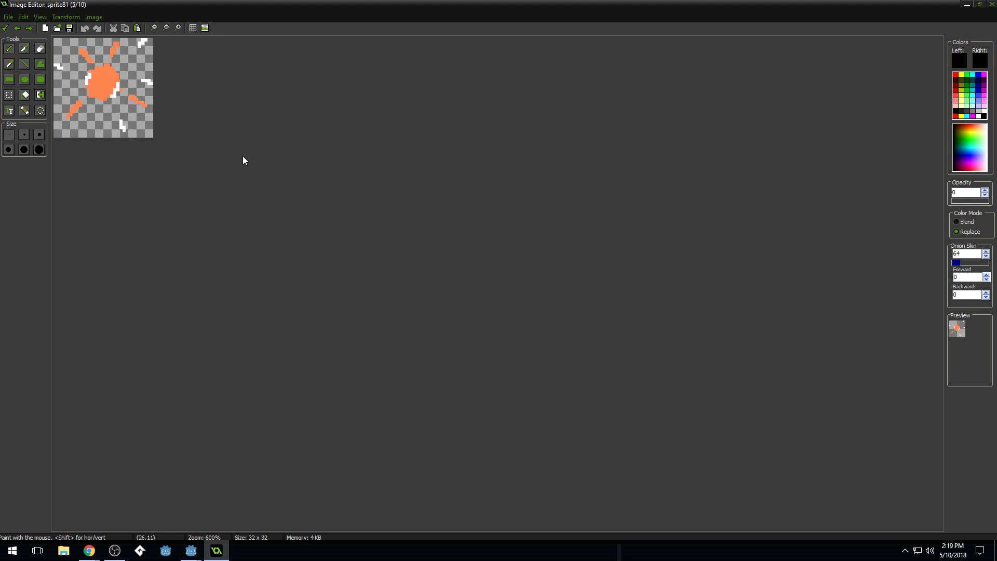
pyautogui.press('Right')
pyautogui.press('Right')
pyautogui.press('Right')
pyautogui.press('Right')
pyautogui.press('Right')
pyautogui.press('Right')
pyautogui.press('Right')
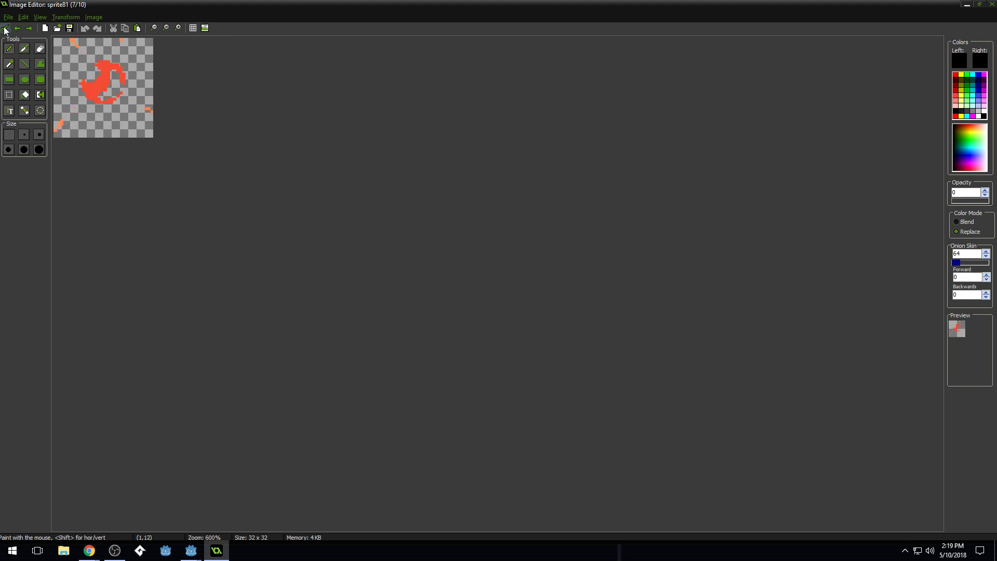
pyautogui.click(5, 27)
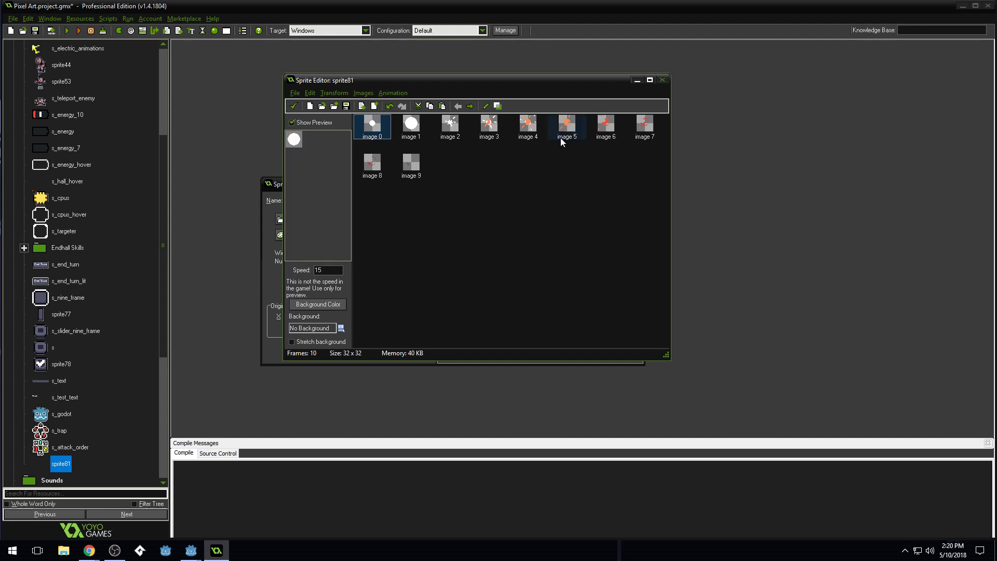
# Replace the orange in the seventh and sixth frames with the red picked from the seventh frame's burst.
pyautogui.doubleClick(606, 126)
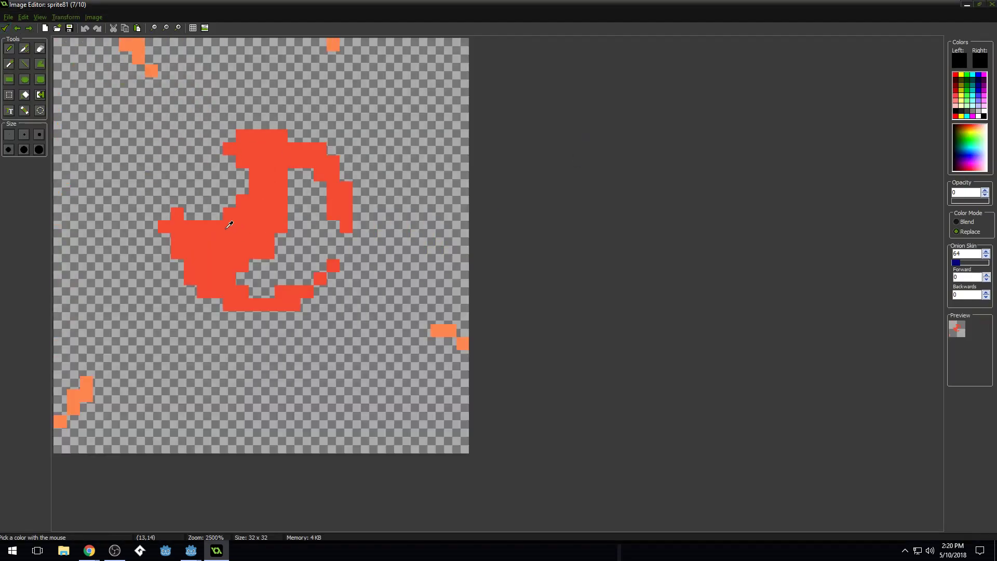
pyautogui.click(40, 94)
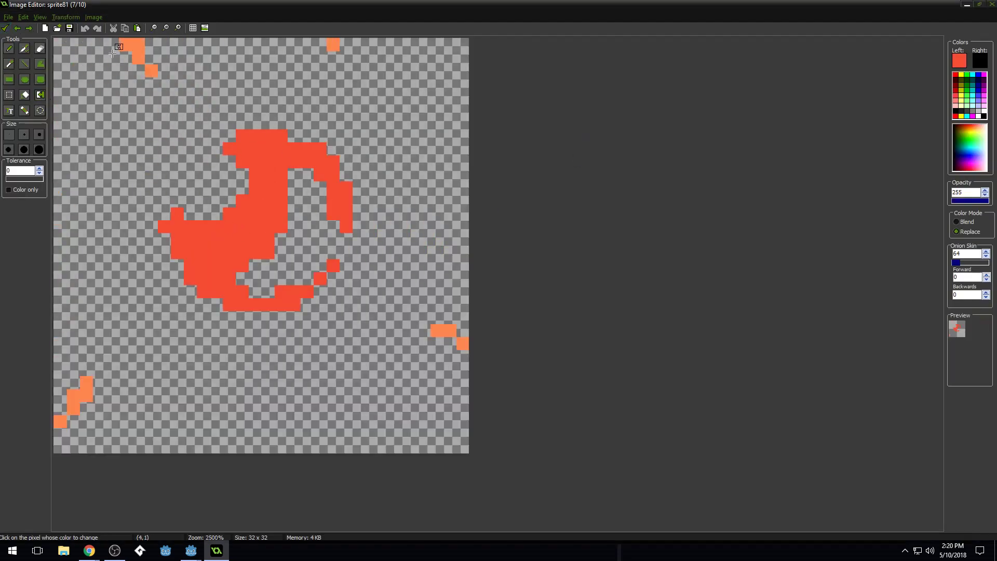
pyautogui.click(132, 44)
pyautogui.press('Left')
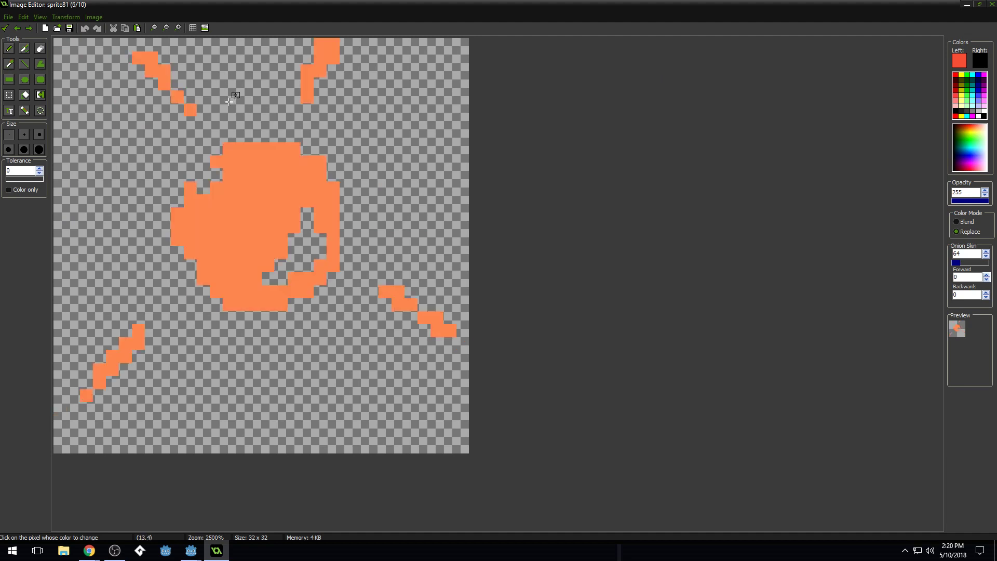
pyautogui.click(251, 152)
pyautogui.click(5, 27)
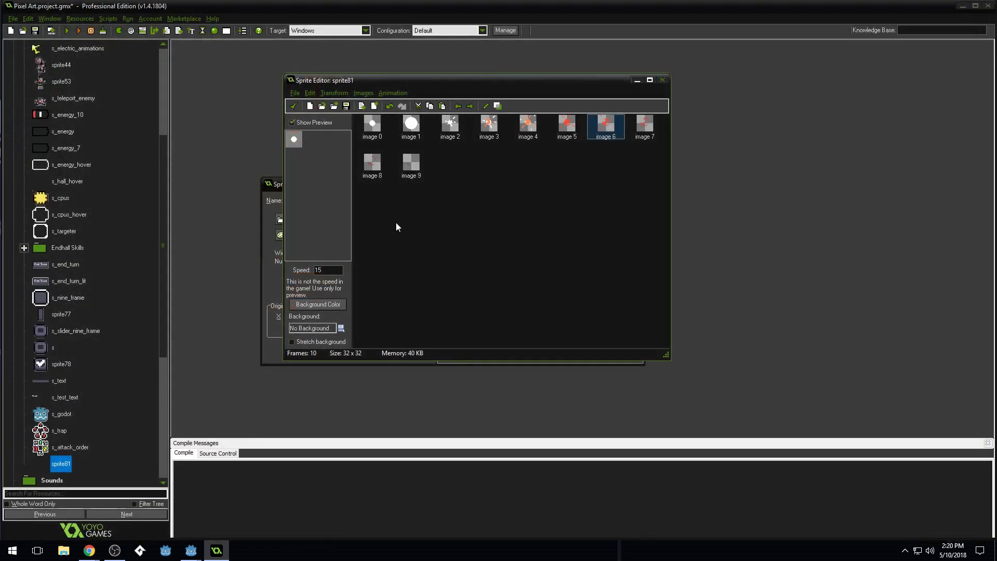
pyautogui.doubleClick(534, 128)
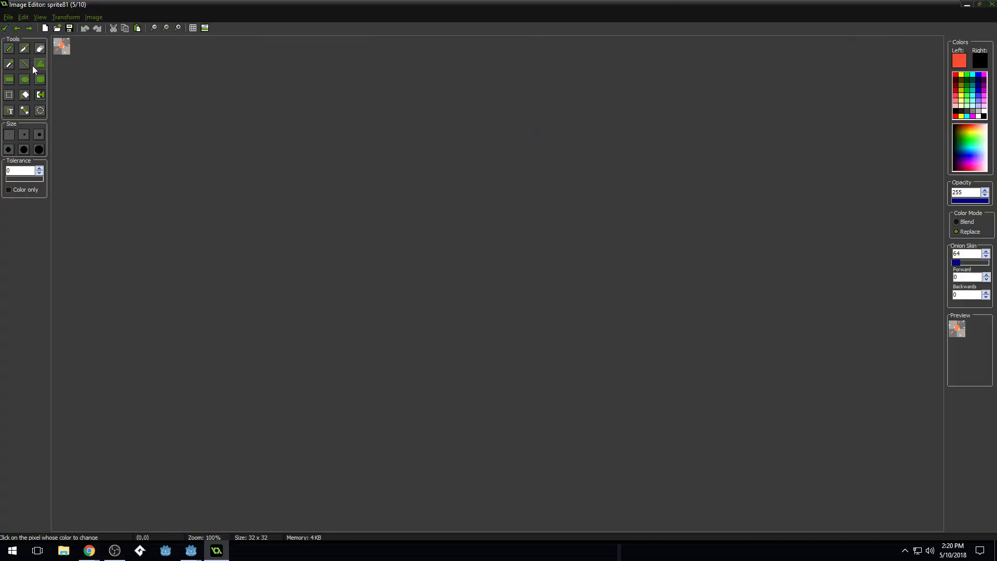
pyautogui.click(6, 29)
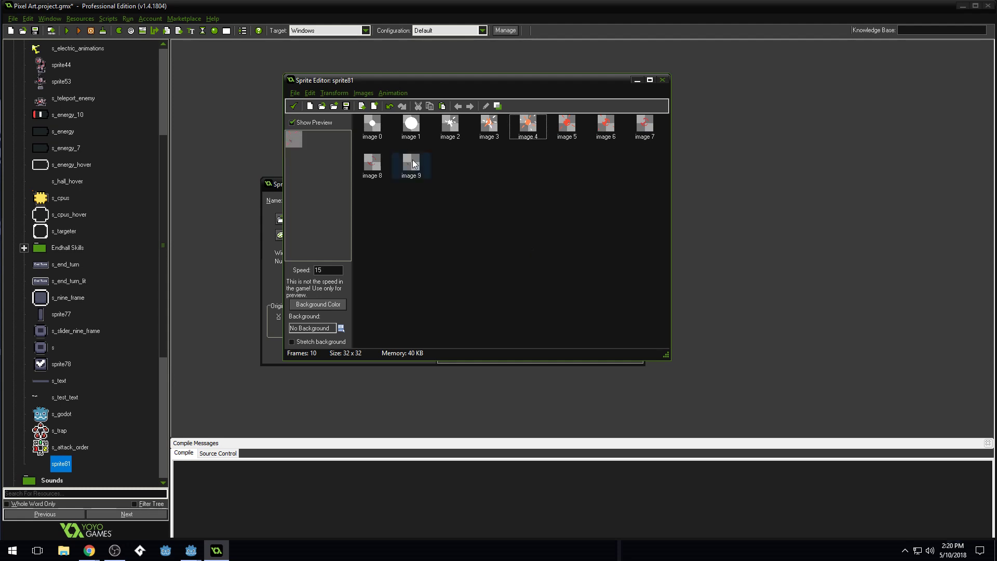
# Try placing the large white circle frame ahead of the small one and restore the frame order.
pyautogui.click(405, 120)
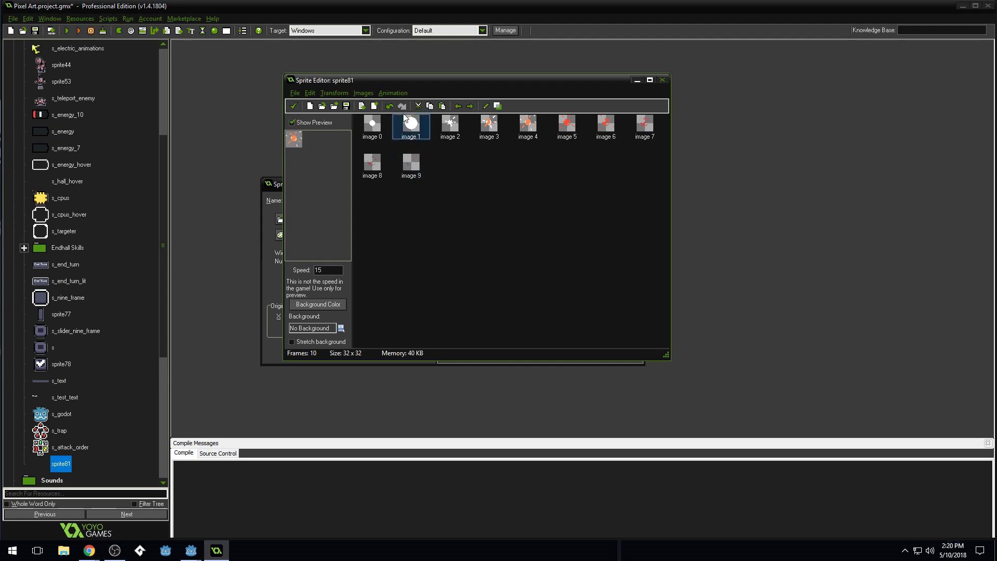
pyautogui.click(458, 106)
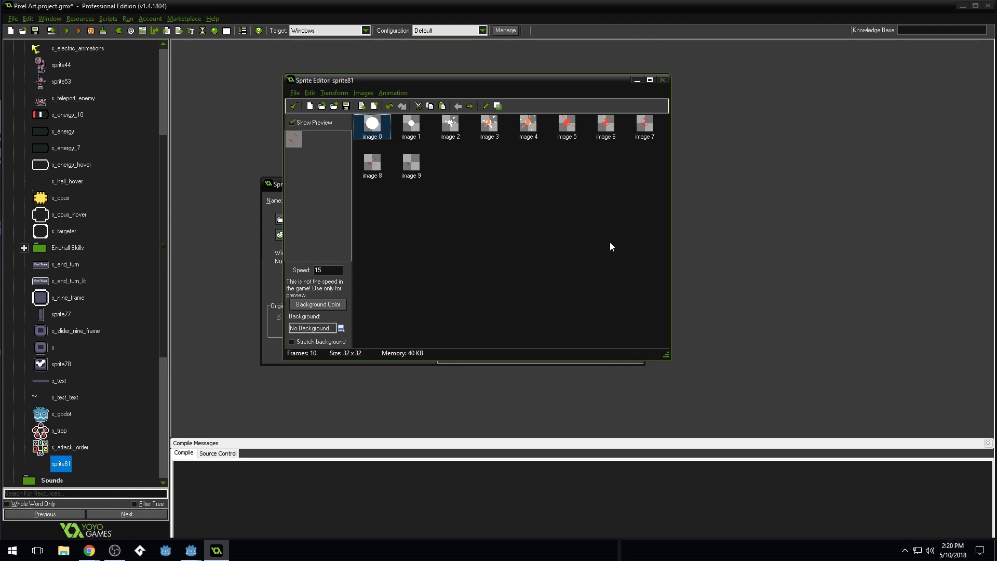
pyautogui.click(413, 125)
# Open the small circle frame and erase the two-pixel bumps protruding on all four sides of the circle.
pyautogui.doubleClick(375, 127)
pyautogui.scroll(15, 367, 172)
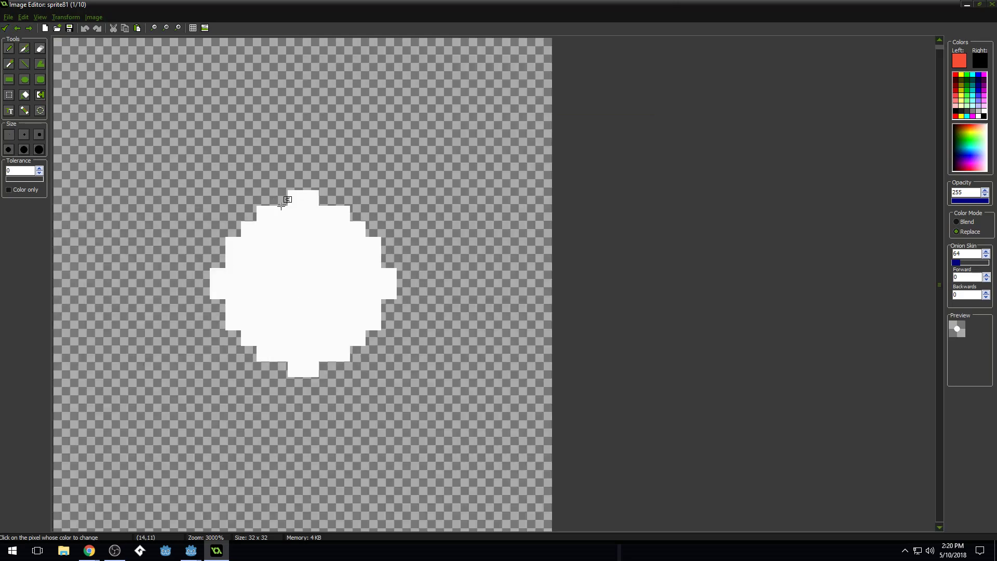
pyautogui.keyDown('ctrl'); pyautogui.click(286, 166); pyautogui.keyUp('ctrl')
pyautogui.click(295, 191)
pyautogui.hotkey('ctrl', 'z')
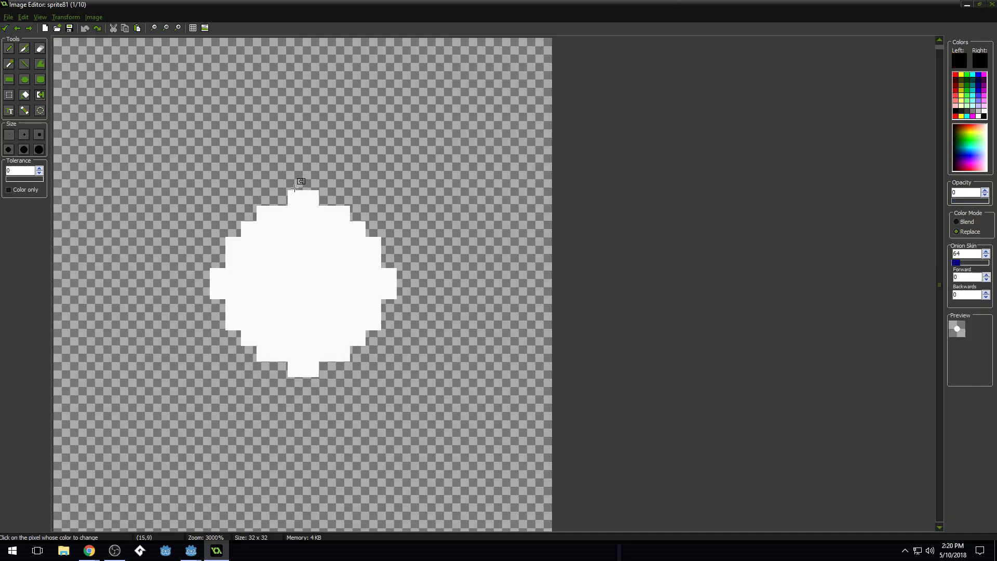
pyautogui.click(293, 197)
pyautogui.moveTo(389, 275); pyautogui.dragTo(389, 294)
pyautogui.click(314, 367)
pyautogui.moveTo(217, 274); pyautogui.dragTo(218, 294)
# Erase the single corner pixels along the small circle's four diagonal edges, undoing any wrongly removed pixel.
pyautogui.click(233, 244)
pyautogui.click(248, 229)
pyautogui.click(269, 207)
pyautogui.click(342, 213)
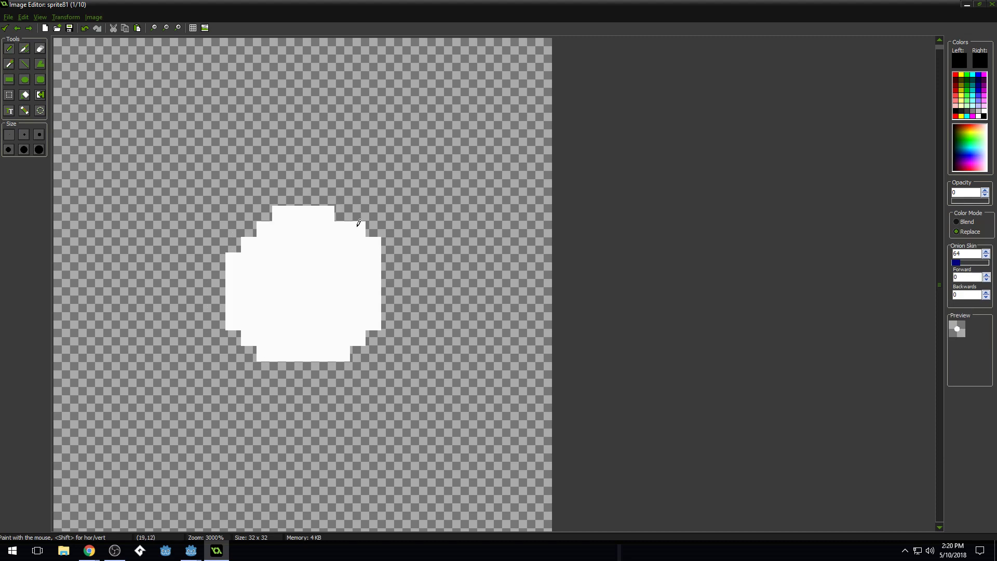
pyautogui.click(358, 230)
pyautogui.click(374, 244)
pyautogui.click(371, 319)
pyautogui.click(357, 339)
pyautogui.click(327, 354)
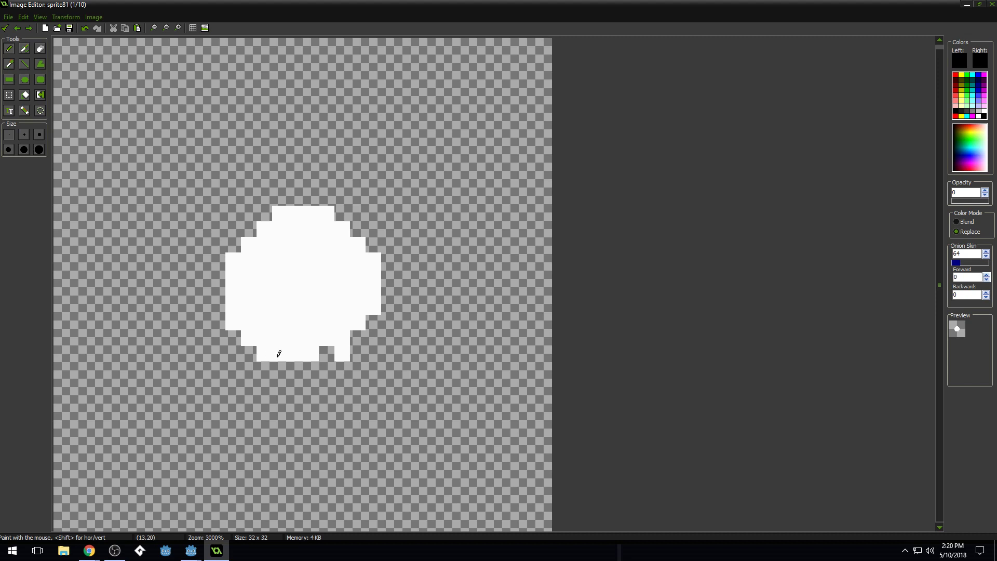
pyautogui.hotkey('ctrl', 'z')
pyautogui.click(343, 353)
pyautogui.click(264, 354)
pyautogui.click(249, 338)
pyautogui.click(233, 323)
# Narrow the small circle's four outermost edges to two pixels each and return to the frame list.
pyautogui.click(233, 307)
pyautogui.click(233, 260)
pyautogui.click(280, 214)
pyautogui.click(326, 214)
pyautogui.click(373, 260)
pyautogui.click(374, 307)
pyautogui.click(326, 354)
pyautogui.click(280, 354)
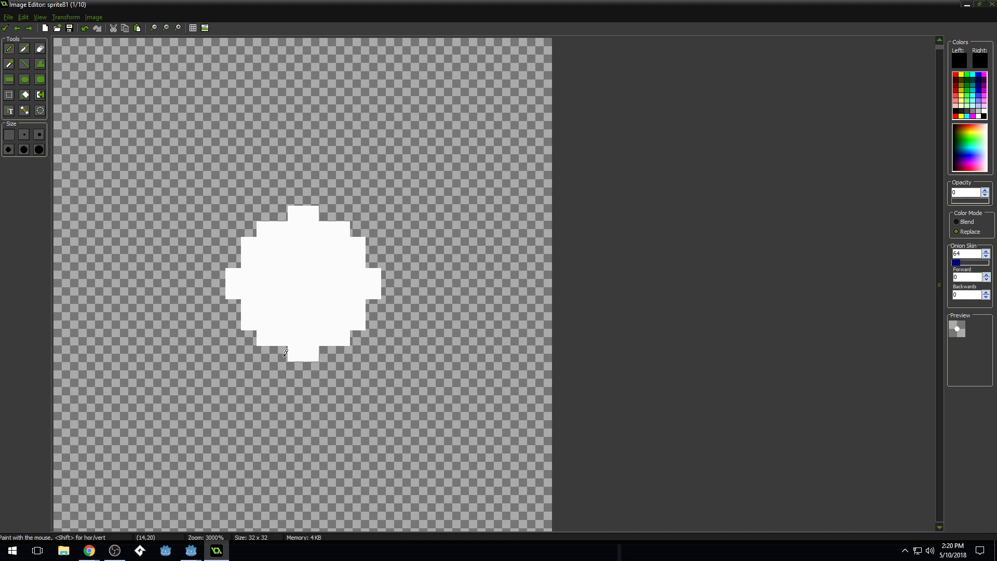
pyautogui.click(5, 27)
pyautogui.click(455, 246)
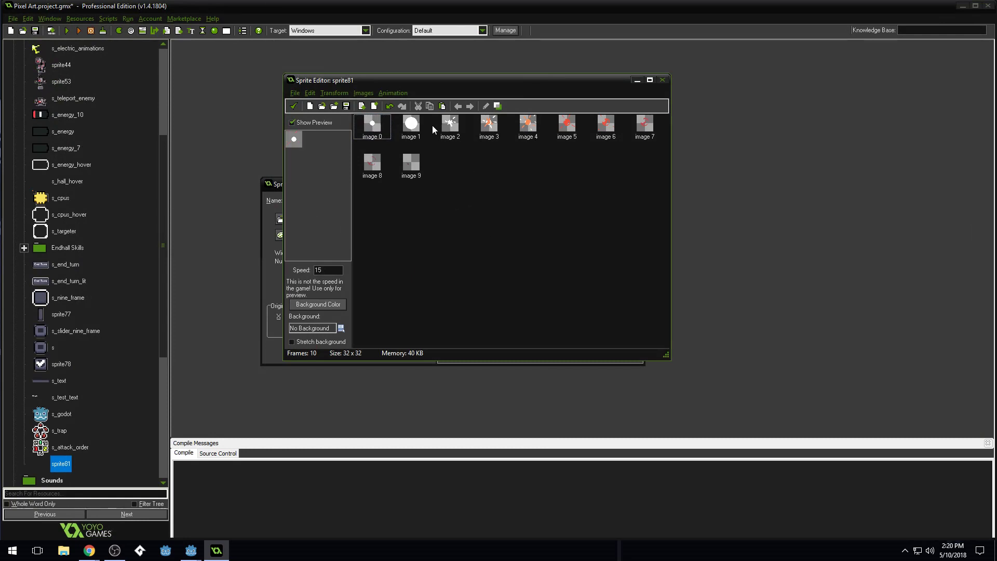
# Duplicate the large white circle frame and open the first copy for editing.
pyautogui.click(415, 126)
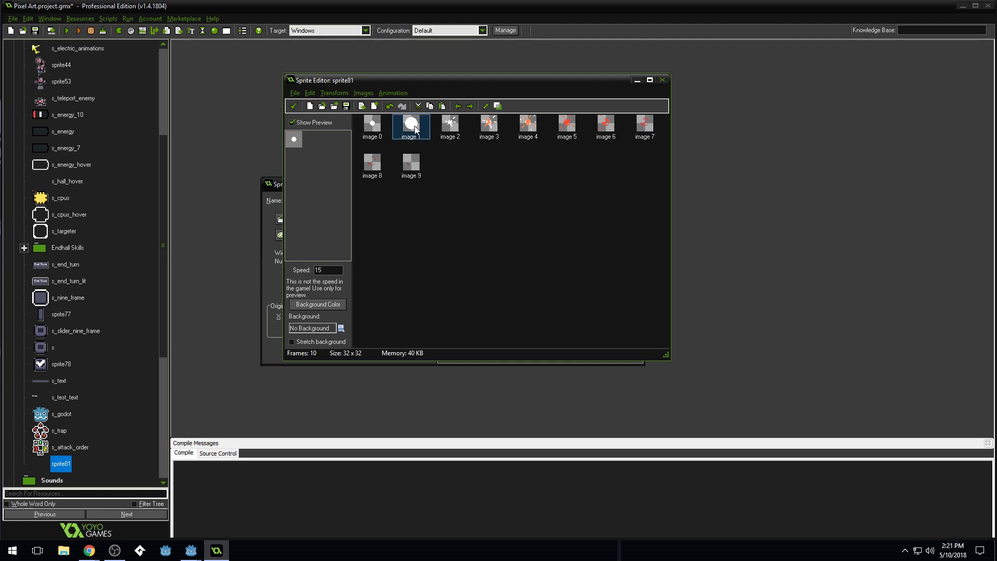
pyautogui.hotkey('ctrl', 'c')
pyautogui.hotkey('ctrl', 'v')
pyautogui.scroll(7, 457, 139)
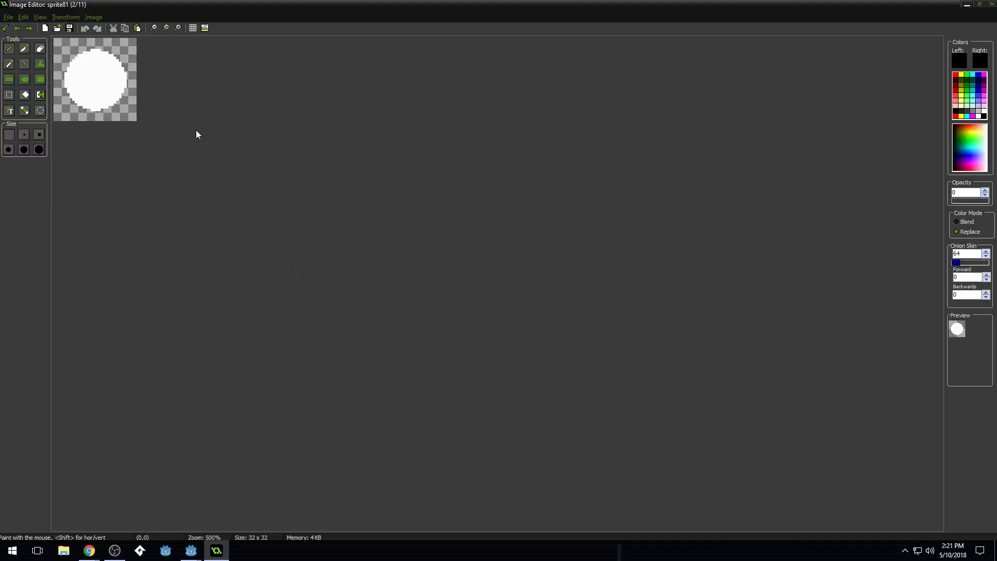
# Flood fill the large white circle in frame 2 with black at full opacity and return to the frame list.
pyautogui.press('f')
pyautogui.click(150, 103)
pyautogui.hotkey('ctrl', 'z')
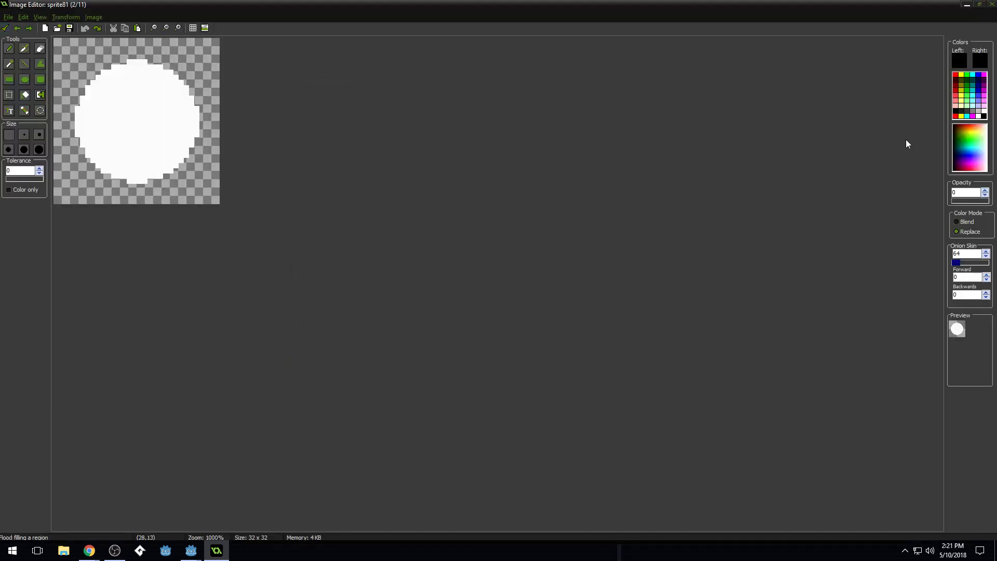
pyautogui.click(109, 106)
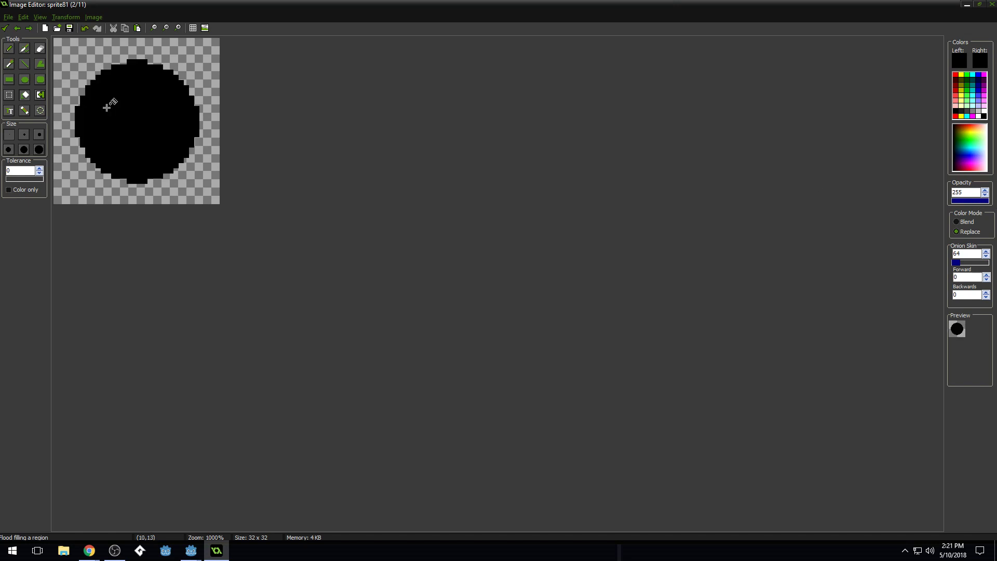
pyautogui.click(5, 28)
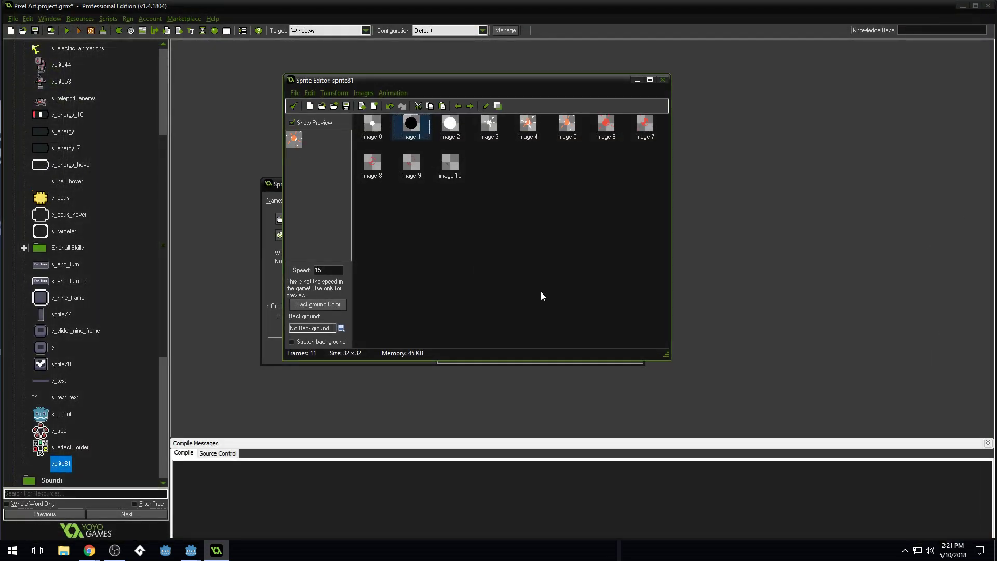
# Sample the red from the image 8 frame, fill the image 1 circle with it, and return to the frame list.
pyautogui.doubleClick(371, 164)
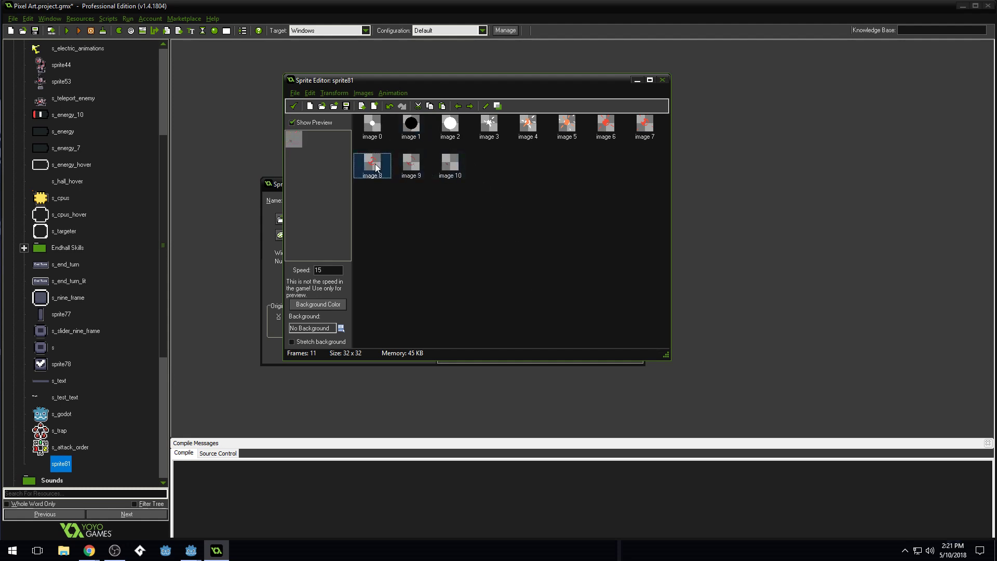
pyautogui.keyDown('ctrl'); pyautogui.click(143, 174); pyautogui.keyUp('ctrl')
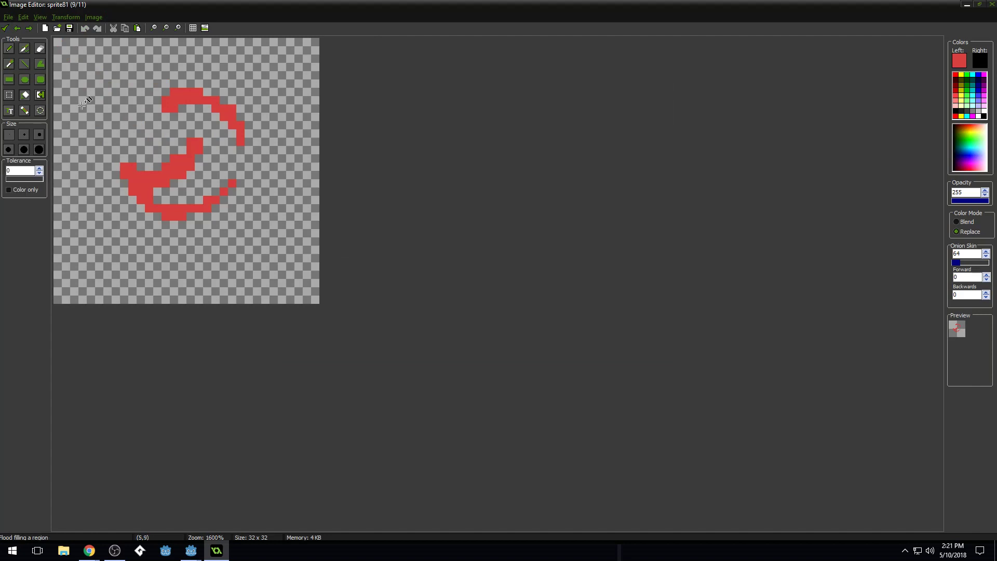
pyautogui.click(5, 29)
pyautogui.doubleClick(394, 133)
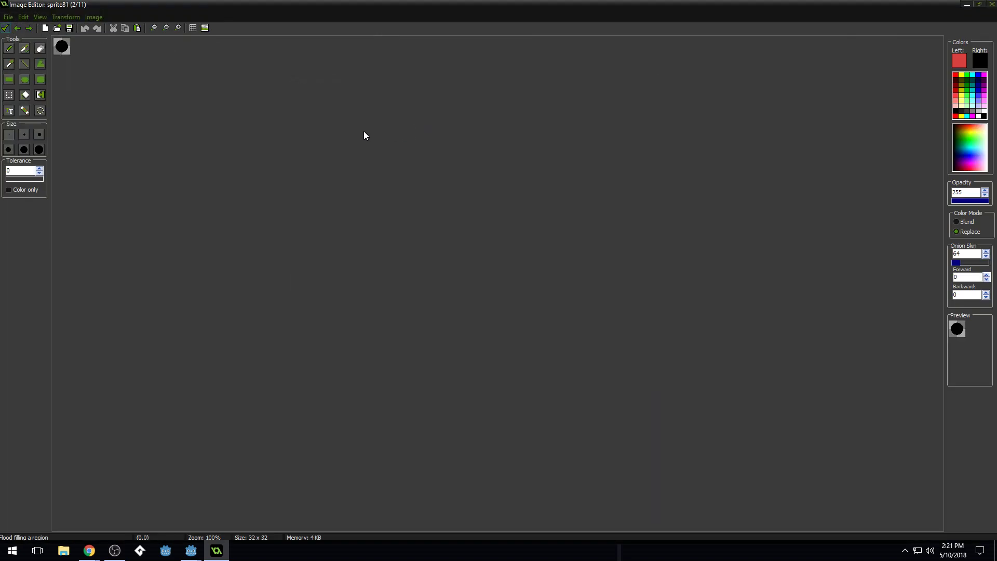
pyautogui.click(67, 42)
pyautogui.click(6, 28)
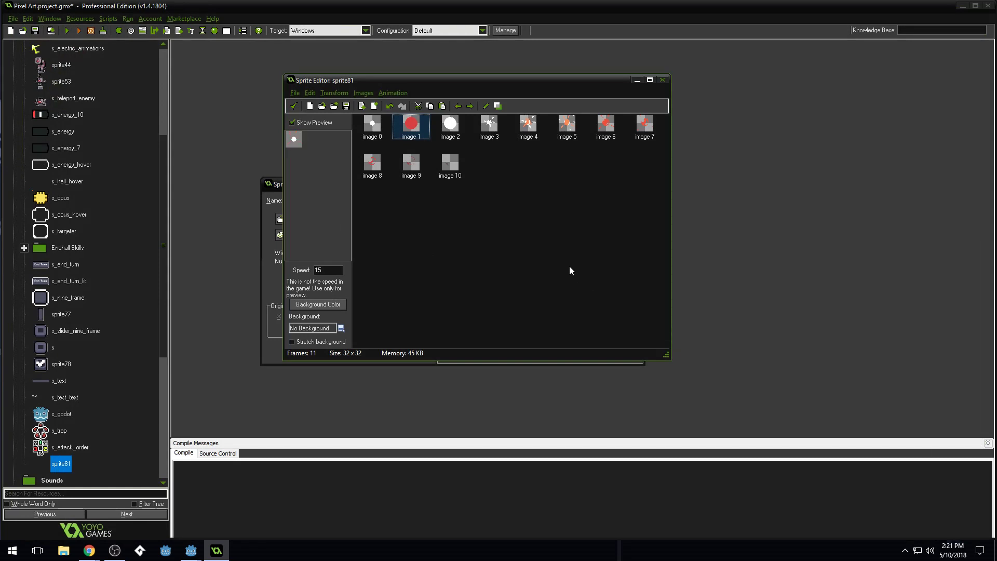
# Try removing the large white circle frame, image 2, and restore it.
pyautogui.click(450, 125)
pyautogui.press('Delete')
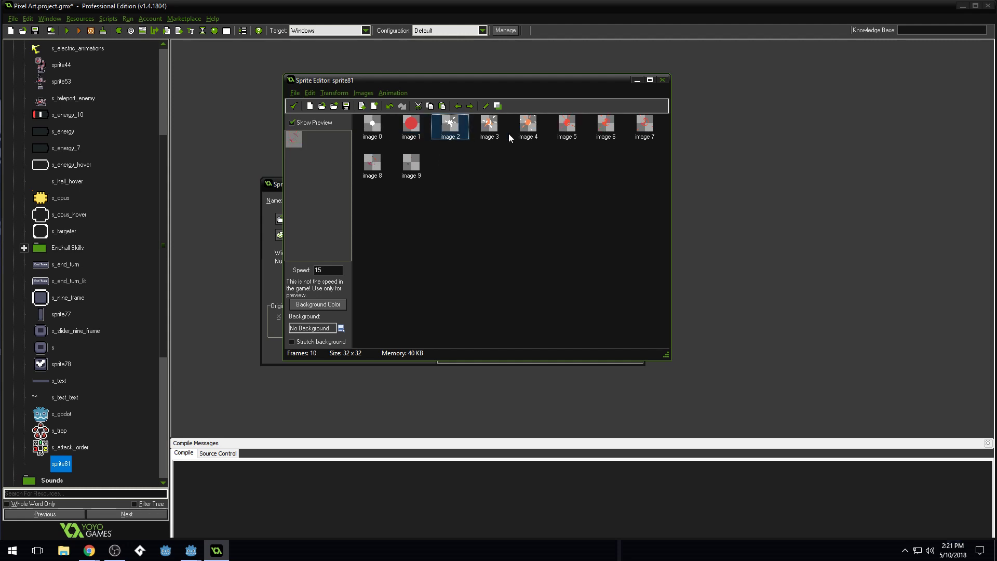
pyautogui.hotkey('ctrl', 'v')
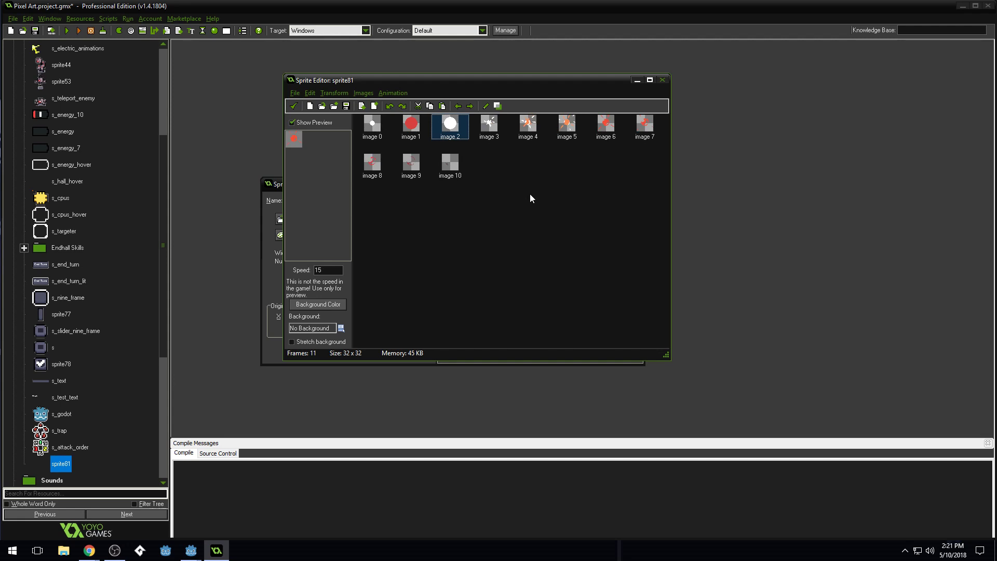
# Sample the orange-red from the image 6 frame and fill the image 1 circle with it.
pyautogui.doubleClick(605, 130)
pyautogui.scroll(3, 163, 225)
pyautogui.keyDown('ctrl'); pyautogui.click(328, 220); pyautogui.keyUp('ctrl')
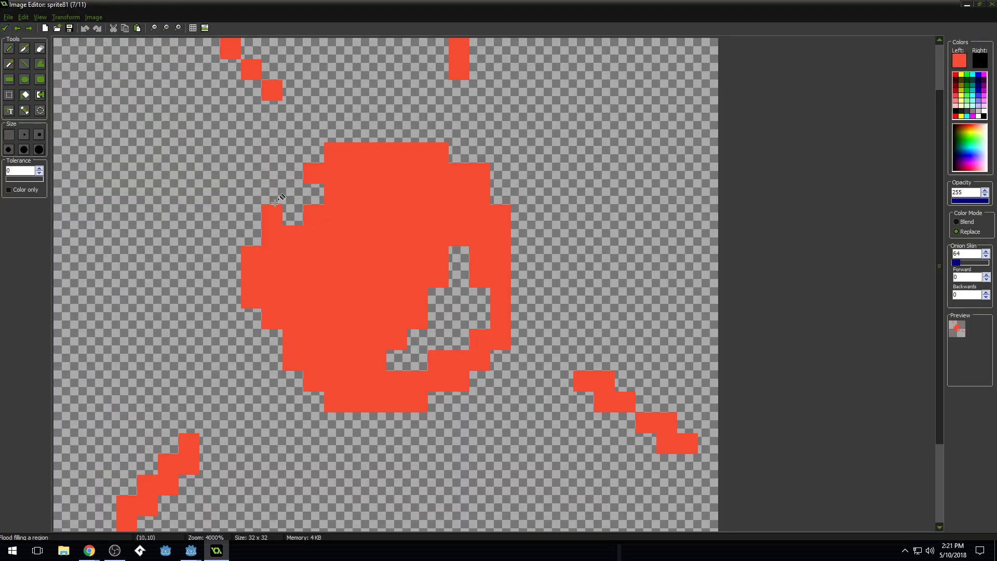
pyautogui.click(5, 28)
pyautogui.doubleClick(410, 128)
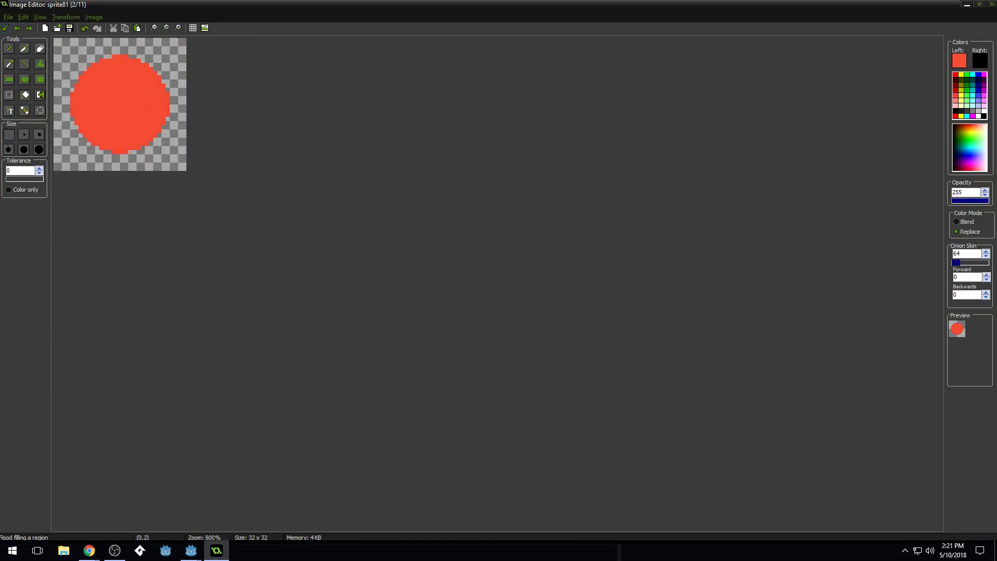
pyautogui.click(6, 28)
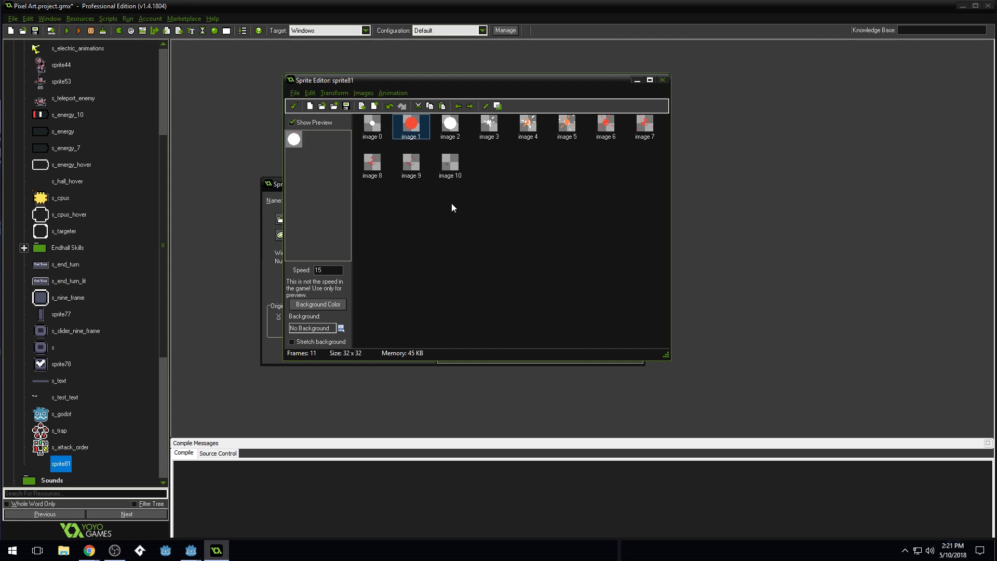
# Open the first frame and cycle through the animation to compare the circle's position with the burst frames.
pyautogui.click(374, 125)
pyautogui.doubleClick(374, 125)
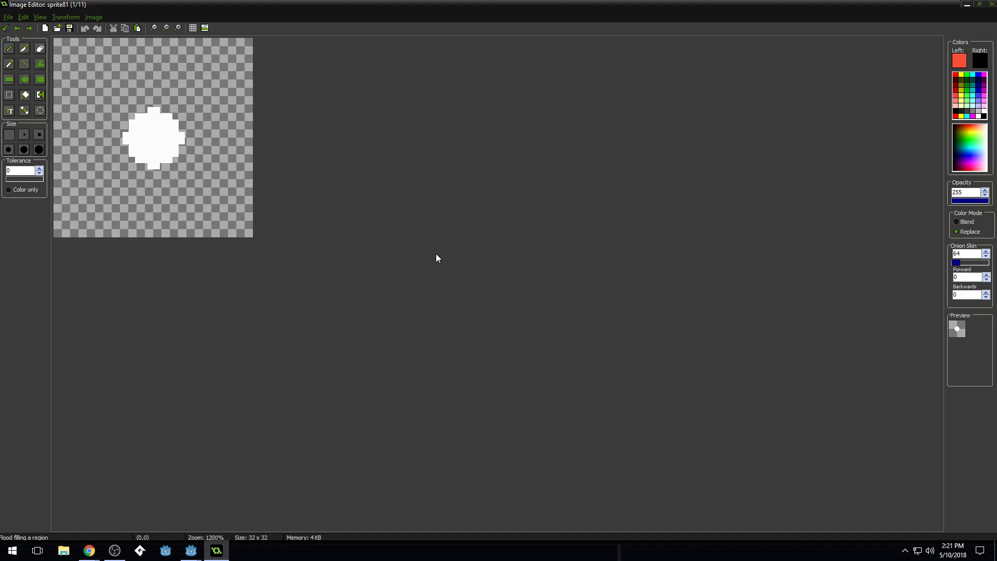
pyautogui.press('Right')
pyautogui.press('Right')
pyautogui.press('Right')
pyautogui.press('Right')
pyautogui.press('Right')
pyautogui.press('Right')
pyautogui.press('Right')
pyautogui.press('Right')
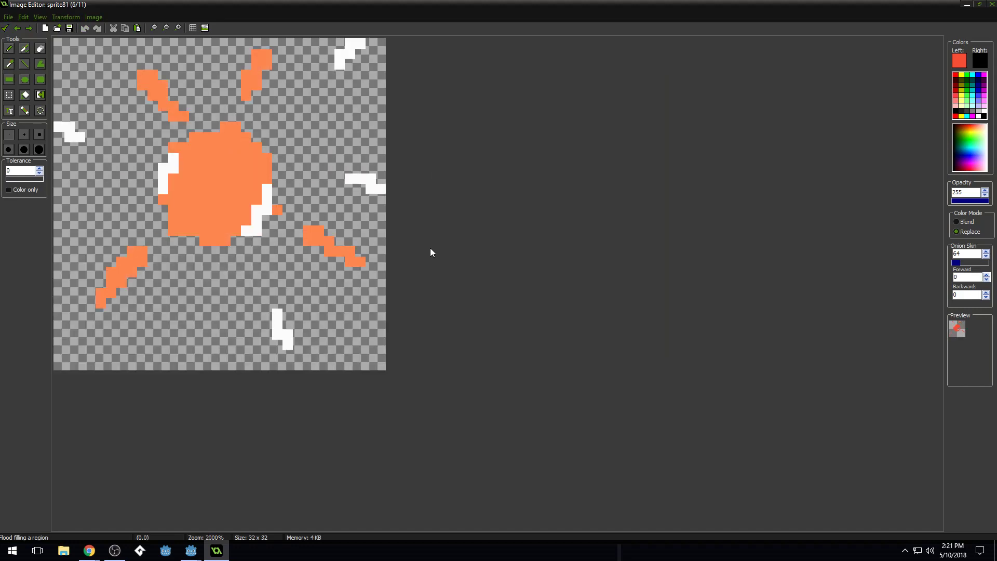
pyautogui.press('Right')
pyautogui.press('Right')
pyautogui.press('Right')
pyautogui.press('Right')
pyautogui.press('Right')
pyautogui.press('Right')
pyautogui.press('Right')
pyautogui.press('Right')
pyautogui.press('Right')
pyautogui.press('Right')
pyautogui.press('Right')
pyautogui.press('Right')
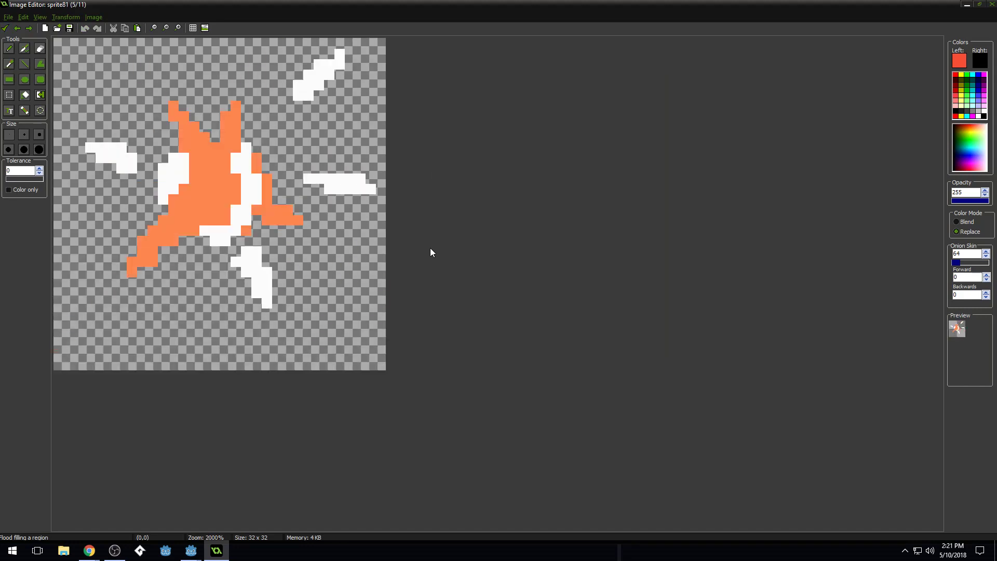
pyautogui.press('Right')
pyautogui.press('Right')
pyautogui.press('Right')
pyautogui.press('Right')
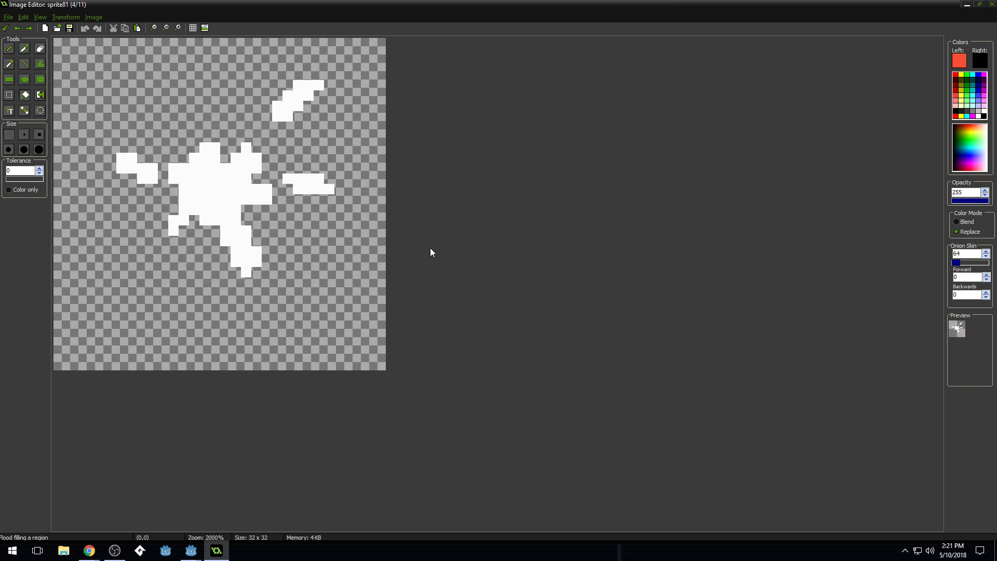
# Shift the white burst in frame 4 and the orange and white burst in frame 5 down by one pixel.
pyautogui.click(9, 95)
pyautogui.moveTo(109, 51); pyautogui.dragTo(353, 318)
pyautogui.moveTo(295, 249); pyautogui.dragTo(295, 259)
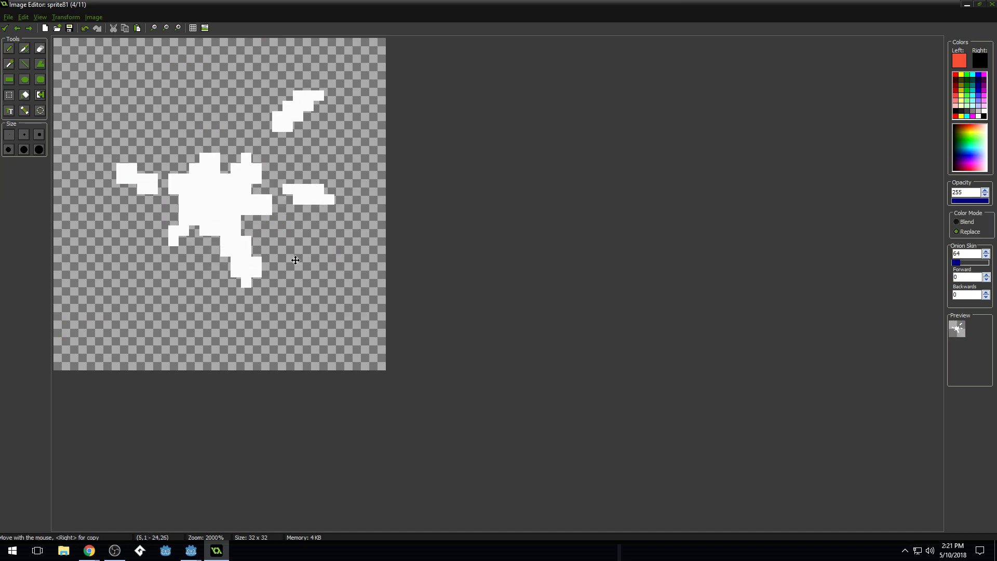
pyautogui.press('Right')
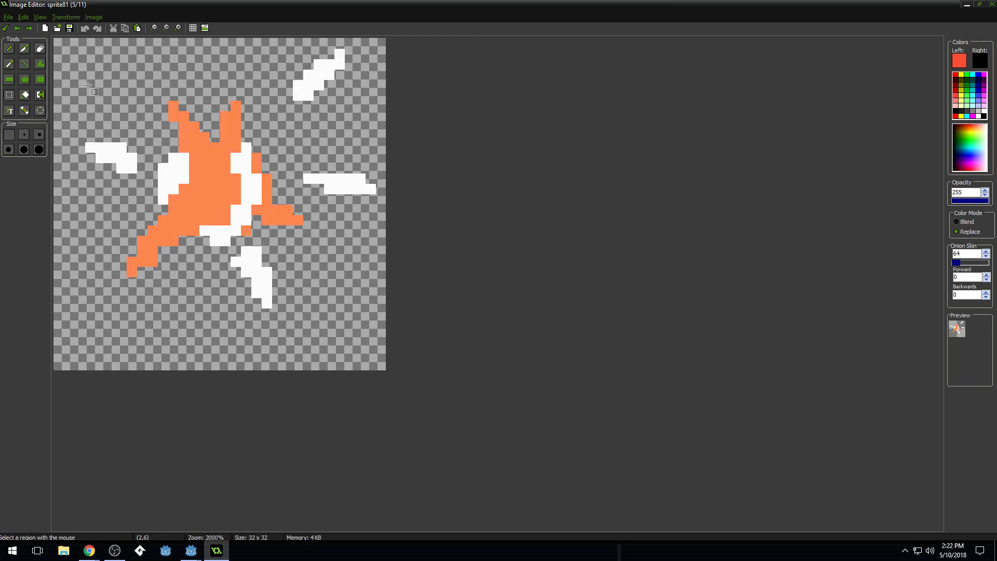
pyautogui.moveTo(78, 42); pyautogui.dragTo(382, 364)
pyautogui.moveTo(308, 272); pyautogui.dragTo(307, 284)
# Shift the whole artwork in frames 6 and 7 down by one pixel.
pyautogui.click(29, 28)
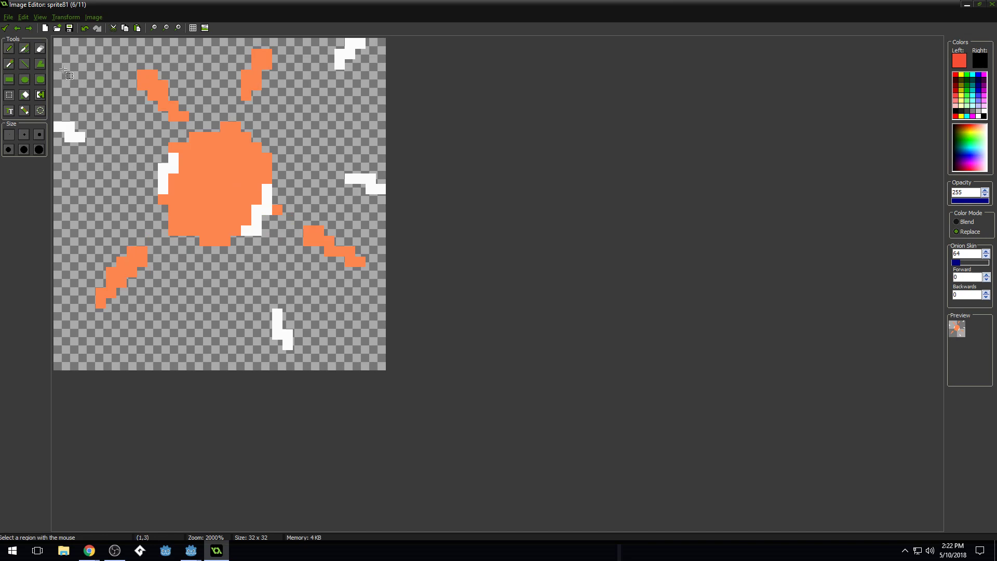
pyautogui.moveTo(56, 41); pyautogui.dragTo(397, 373)
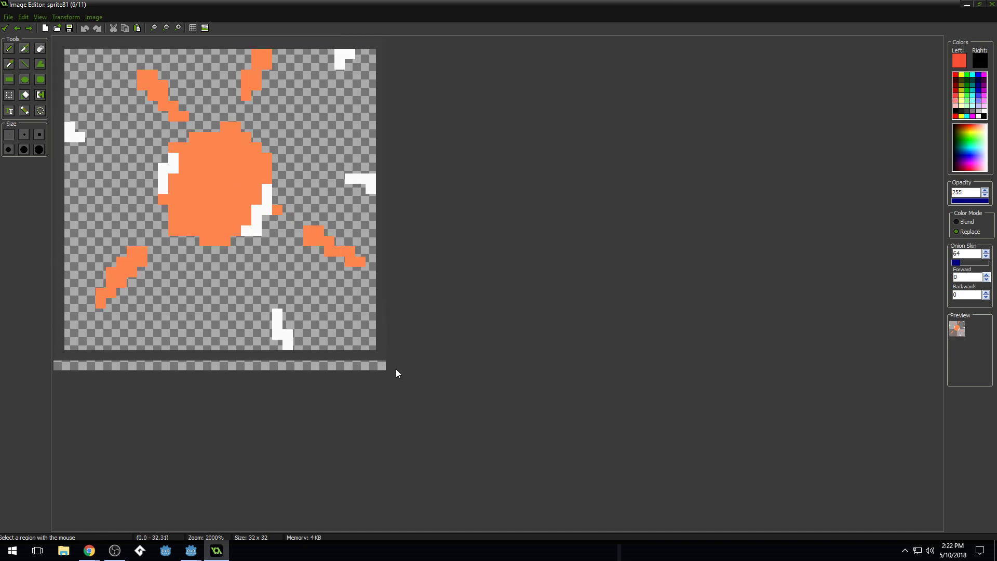
pyautogui.moveTo(303, 259); pyautogui.dragTo(302, 269)
pyautogui.click(29, 29)
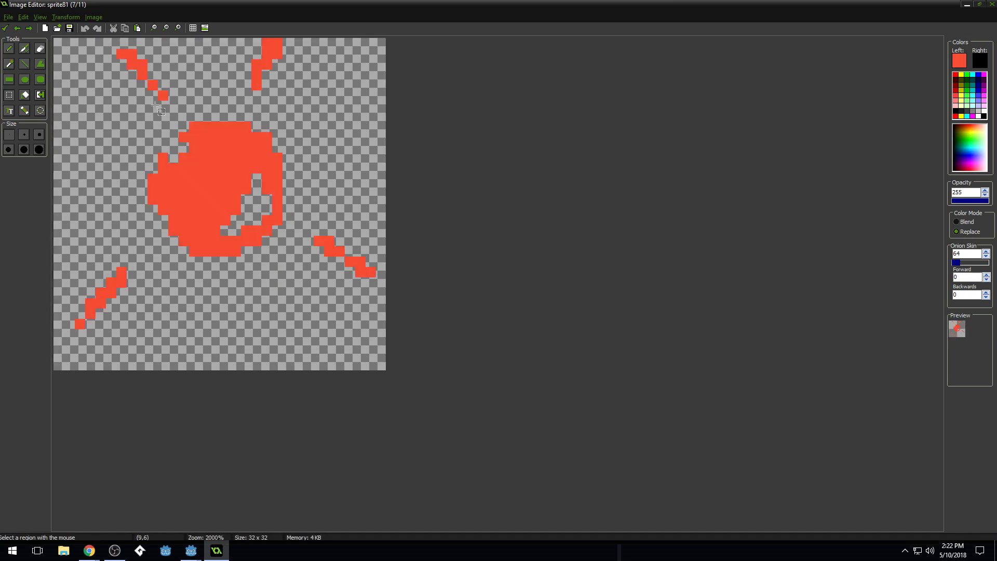
pyautogui.moveTo(54, 40); pyautogui.dragTo(387, 364)
pyautogui.moveTo(339, 299); pyautogui.dragTo(338, 310)
# Shift frame 8's central swirl and the fragments around it down by one pixel.
pyautogui.hotkey('ctrl', 'Right')
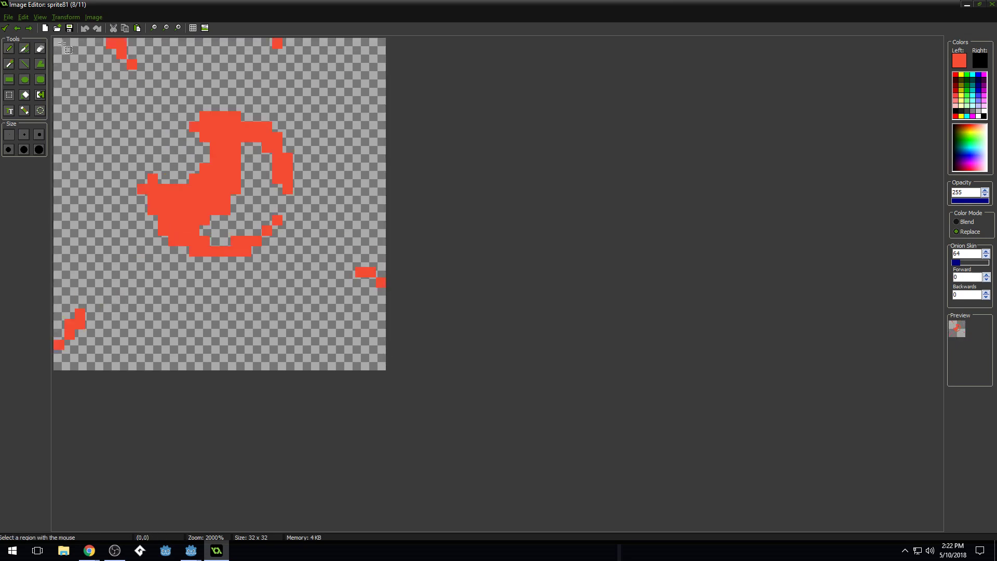
pyautogui.moveTo(117, 102); pyautogui.dragTo(323, 297)
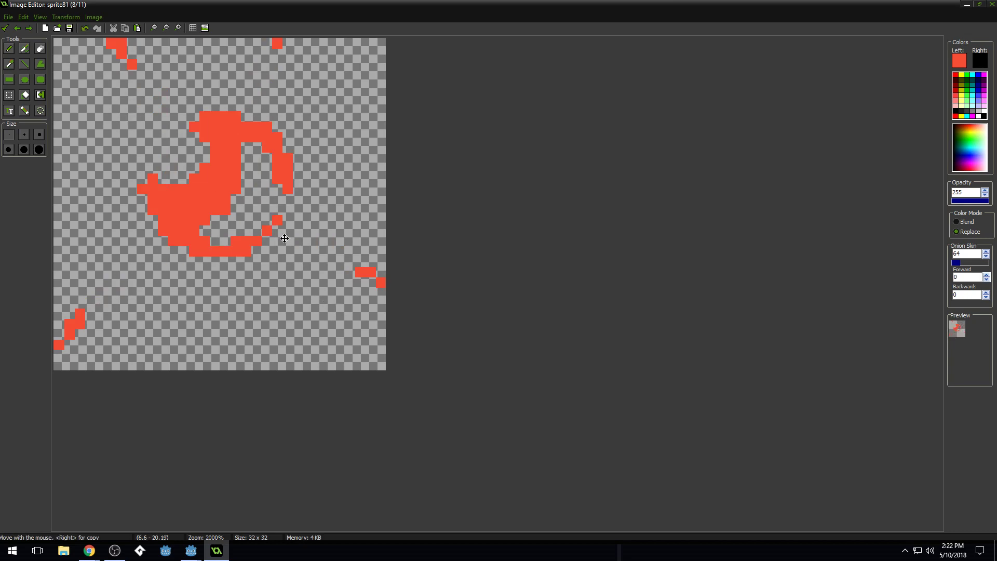
pyautogui.moveTo(284, 244); pyautogui.dragTo(371, 292)
pyautogui.moveTo(58, 296); pyautogui.dragTo(91, 371)
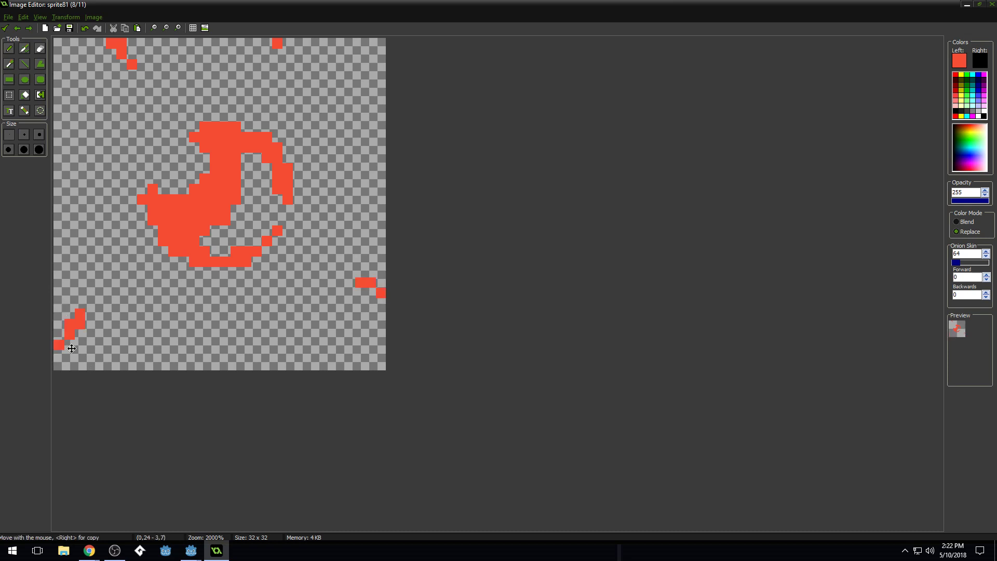
pyautogui.moveTo(103, 44); pyautogui.dragTo(137, 83)
pyautogui.press('Left')
pyautogui.press('Right')
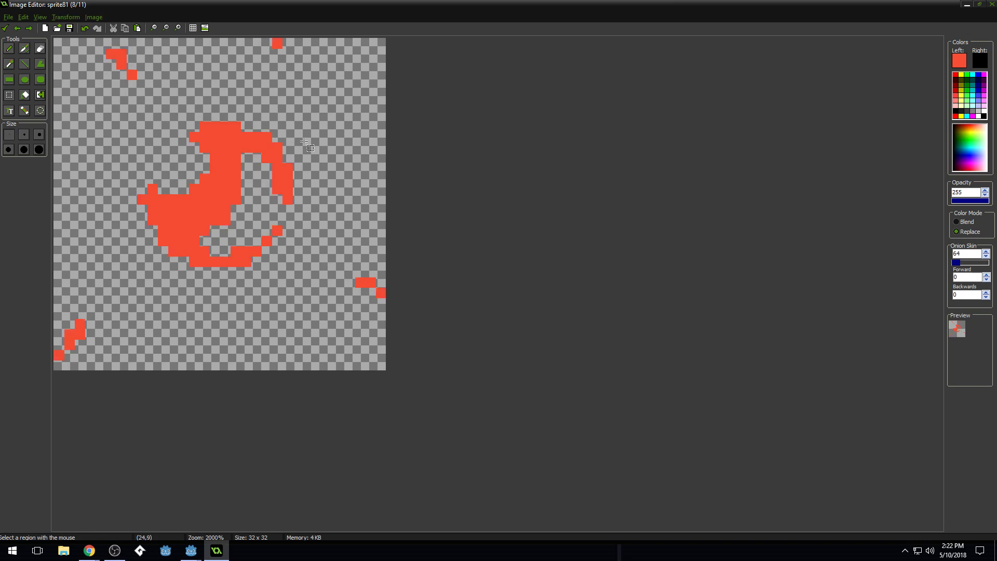
# Shift the fading red remnants in frames 9, 10 and 11 down by one pixel.
pyautogui.press('Right')
pyautogui.moveTo(100, 84)
pyautogui.mouseDown()
pyautogui.moveTo(228, 191)
pyautogui.moveTo(336, 309)
pyautogui.mouseUp()
pyautogui.moveTo(283, 249); pyautogui.dragTo(291, 259)
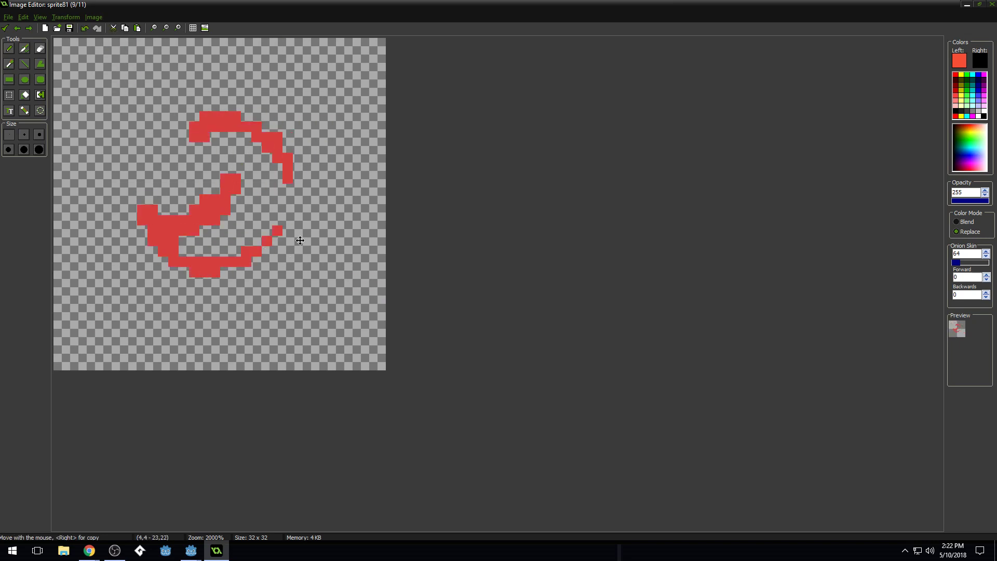
pyautogui.press('Right')
pyautogui.moveTo(111, 73); pyautogui.dragTo(320, 304)
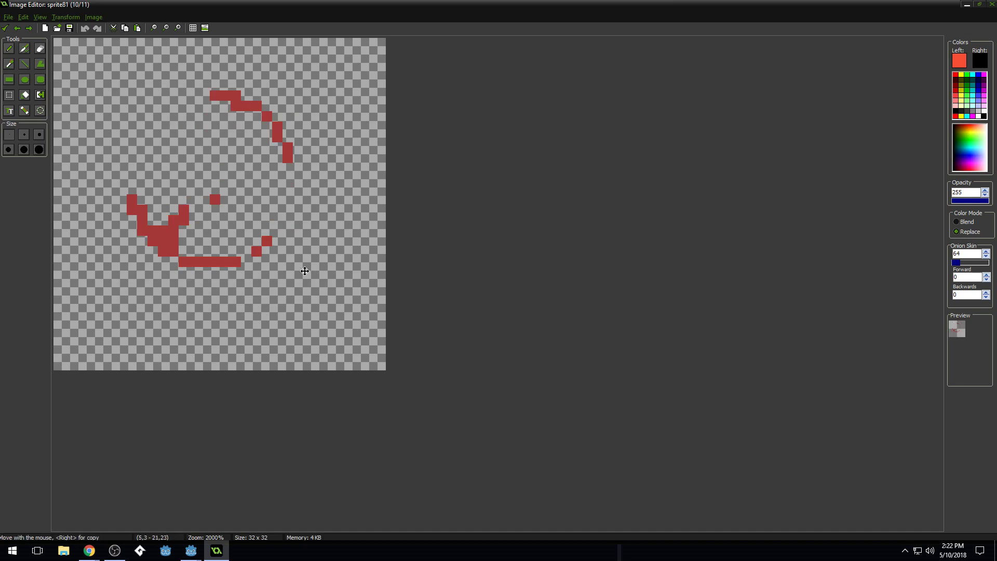
pyautogui.moveTo(302, 270); pyautogui.dragTo(303, 280)
pyautogui.press('Right')
pyautogui.moveTo(99, 187); pyautogui.dragTo(241, 288)
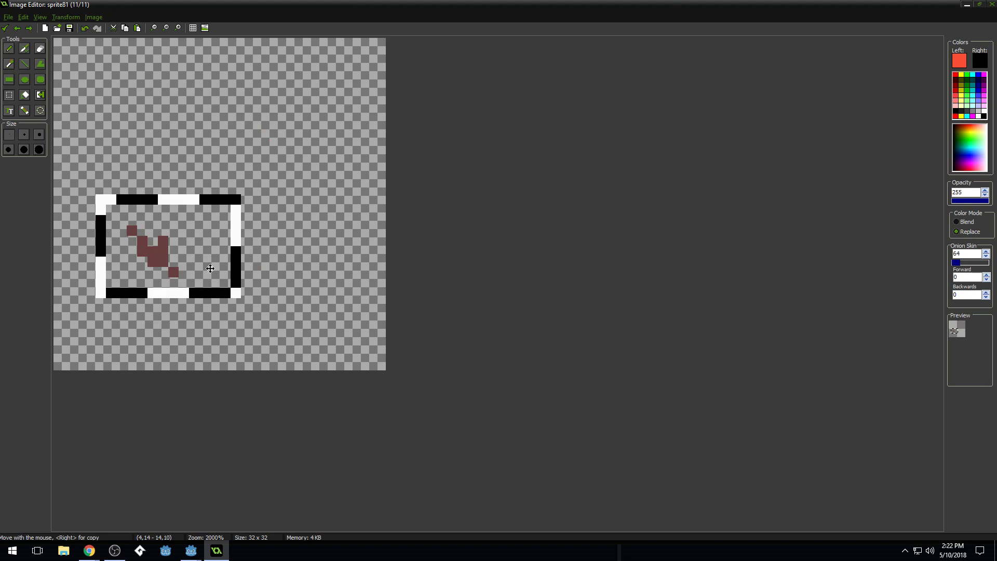
# Cycle through all frames to review how the shifted burst lines up with the opening circles.
pyautogui.press('Right')
pyautogui.press('Right')
pyautogui.press('Right')
pyautogui.press('Right')
pyautogui.press('Right')
pyautogui.press('Right')
pyautogui.press('Right')
pyautogui.press('Right')
pyautogui.press('Right')
pyautogui.press('Right')
pyautogui.press('Right')
pyautogui.press('Right')
pyautogui.press('Right')
pyautogui.press('Right')
pyautogui.press('Right')
pyautogui.press('Right')
pyautogui.press('Right')
pyautogui.press('Right')
pyautogui.press('Right')
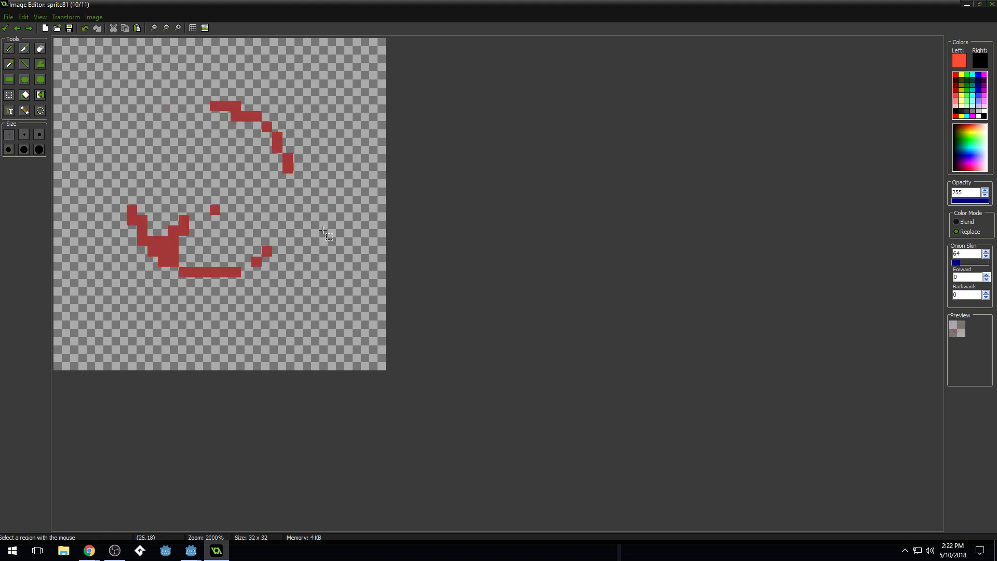
pyautogui.press('Right')
pyautogui.press('Right')
pyautogui.press('Right')
pyautogui.press('Right')
pyautogui.press('Right')
pyautogui.press('Right')
pyautogui.press('Right')
pyautogui.press('Right')
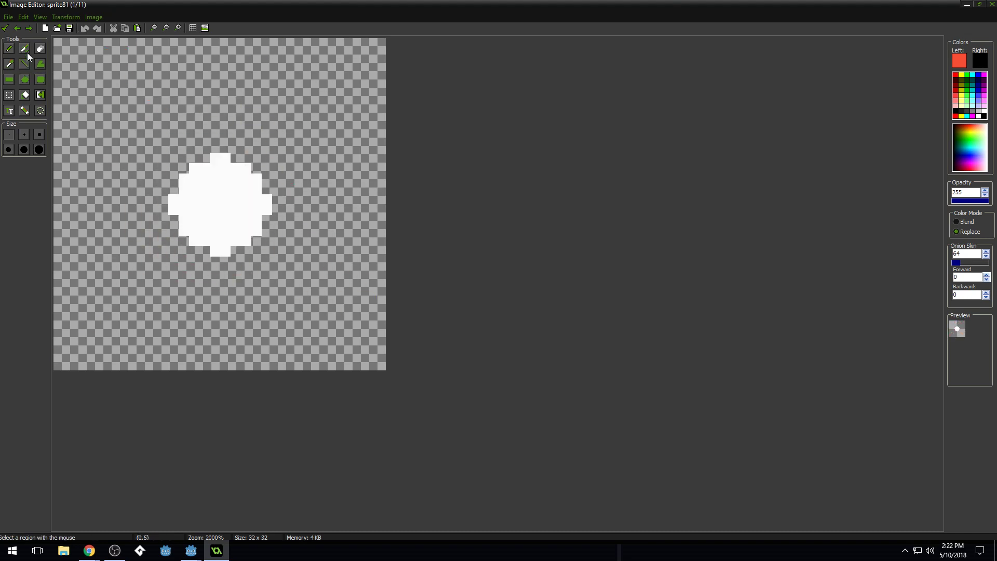
# Accept the edited frames and close the sprite81 editor and its properties.
pyautogui.click(6, 28)
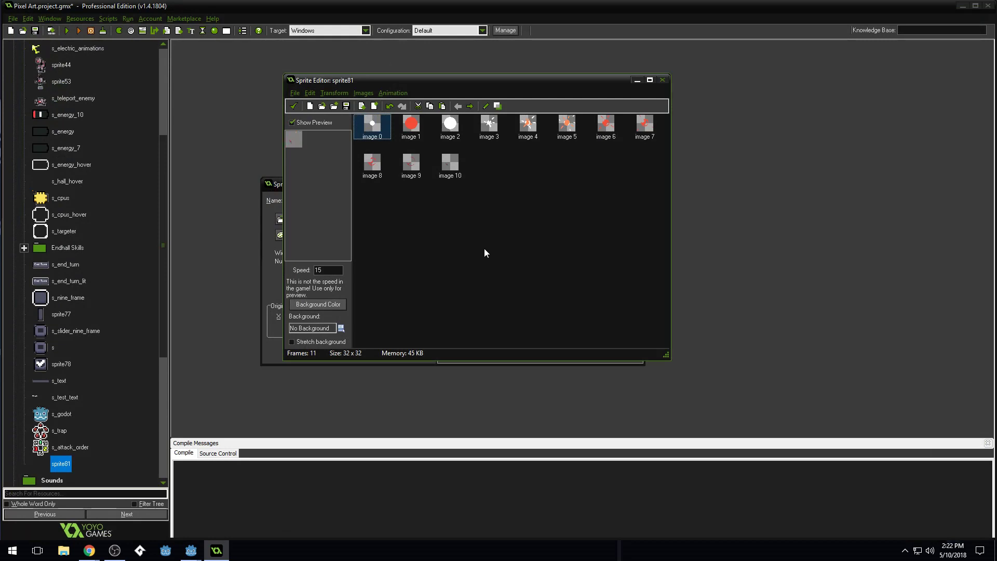
pyautogui.click(293, 106)
pyautogui.click(306, 352)
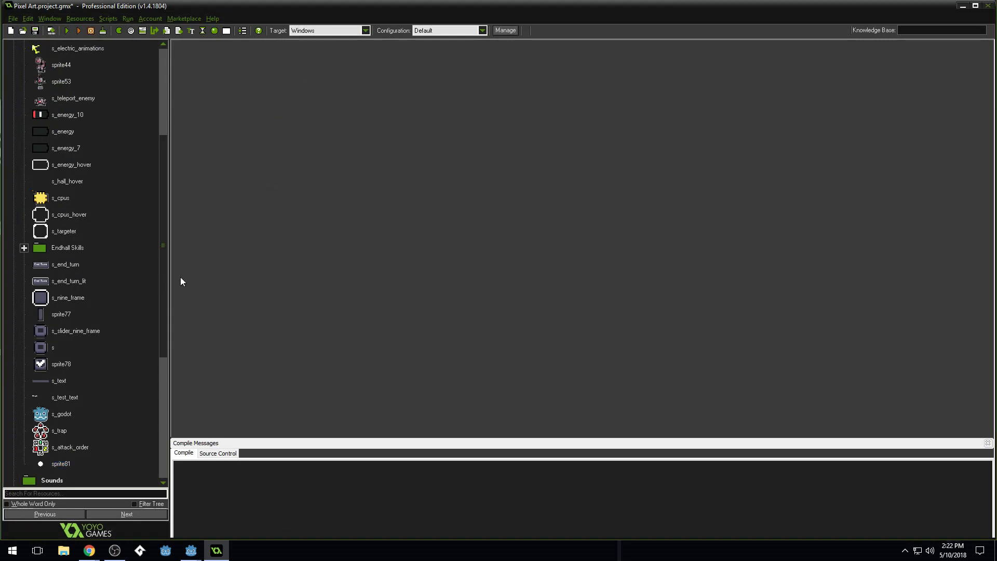